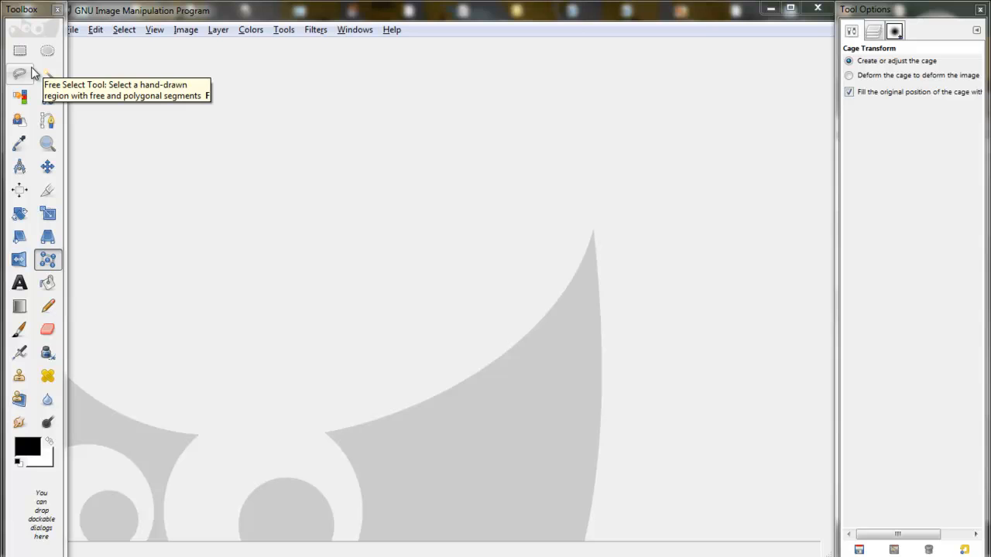
- Create a new blank image 640 px wide and 400 px high
click(74, 30)
click(85, 46)
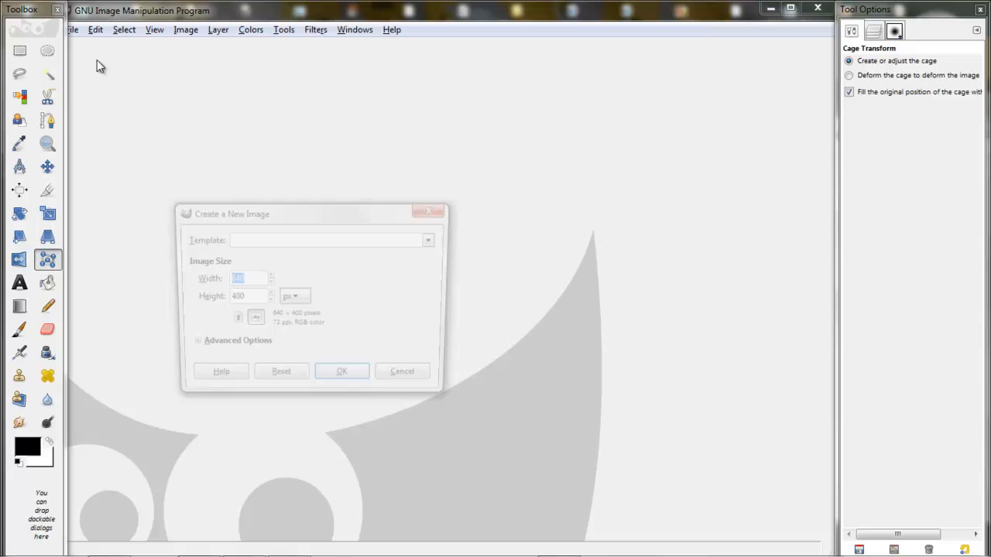
click(243, 280)
click(344, 381)
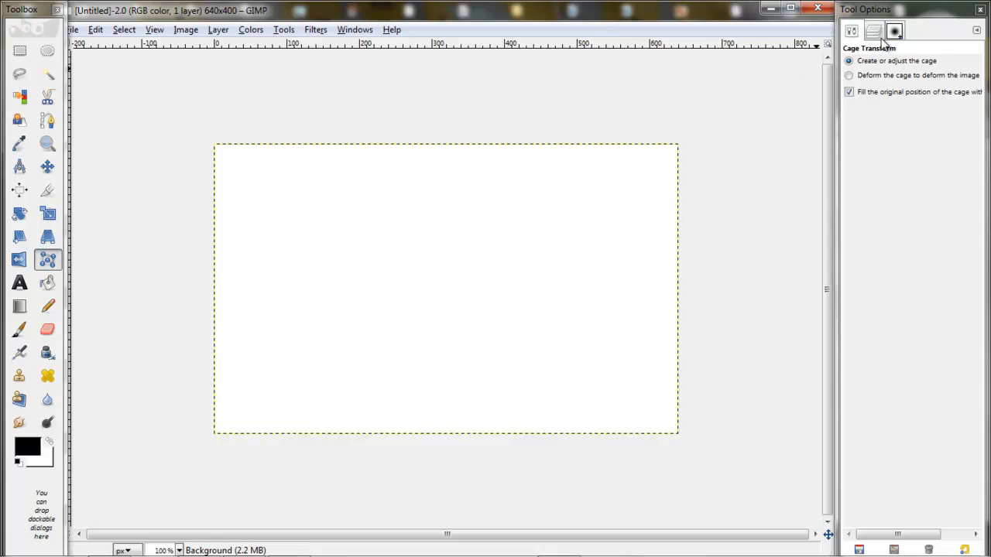
- Select the entire Background layer area using Alpha to Selection
click(21, 52)
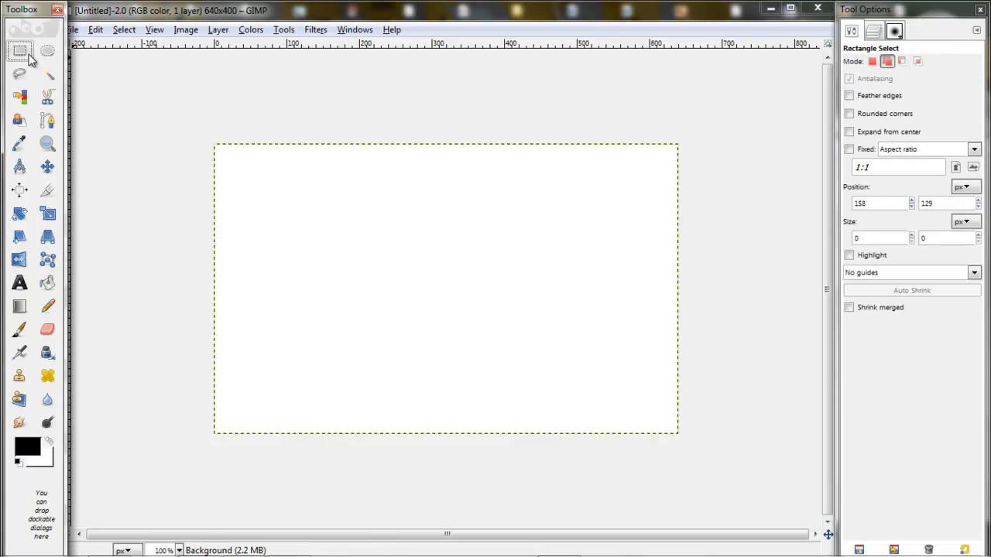
click(877, 33)
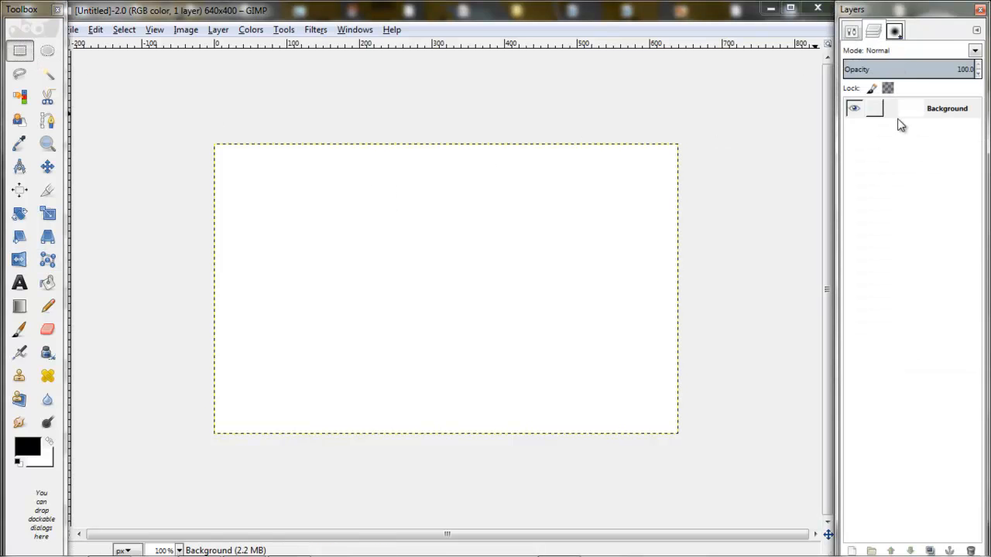
click(913, 107)
right_click(913, 107)
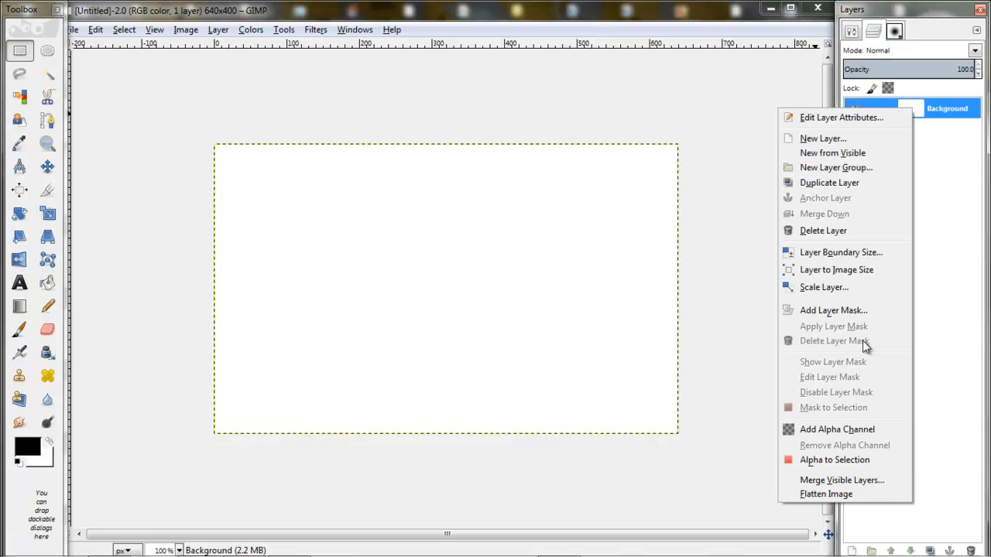
click(834, 462)
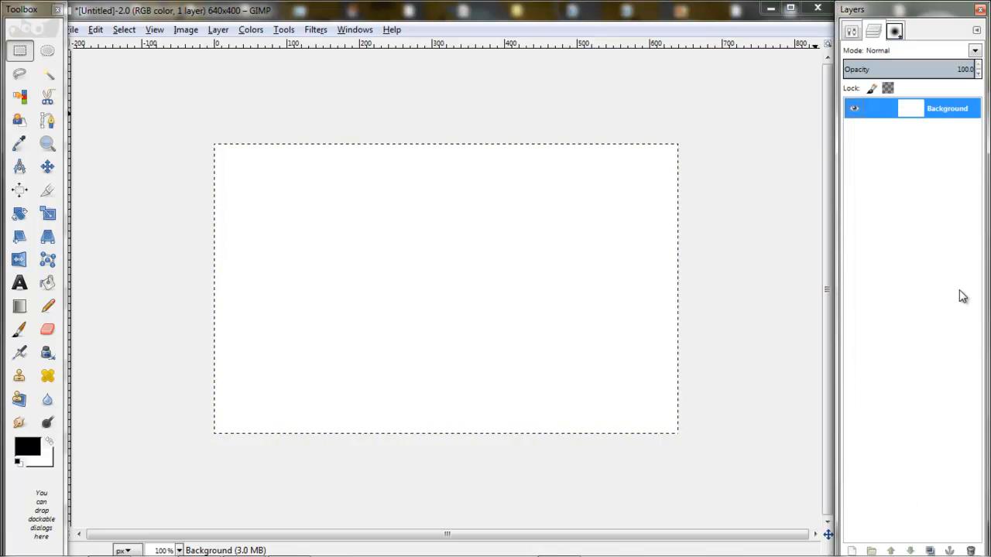
- Add an alpha channel to the Background layer and delete its white fill to leave it transparent
right_click(926, 116)
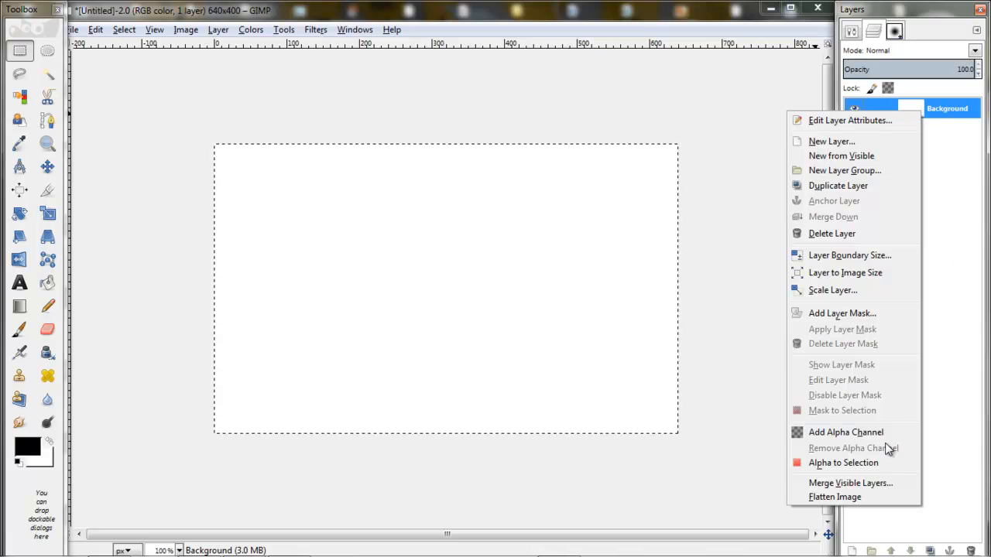
click(865, 433)
key(Delete)
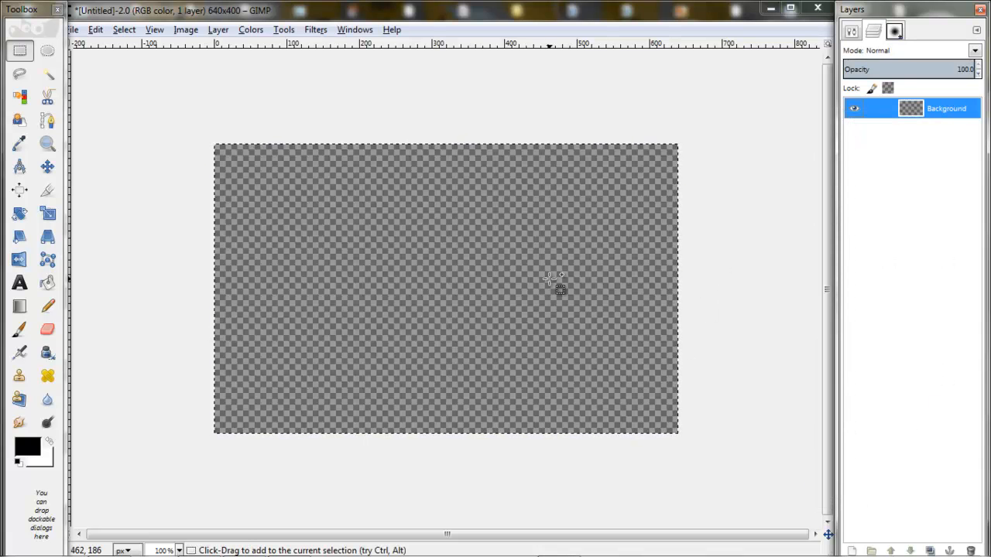
- Dismiss the selection around the whole transparent canvas
click(24, 333)
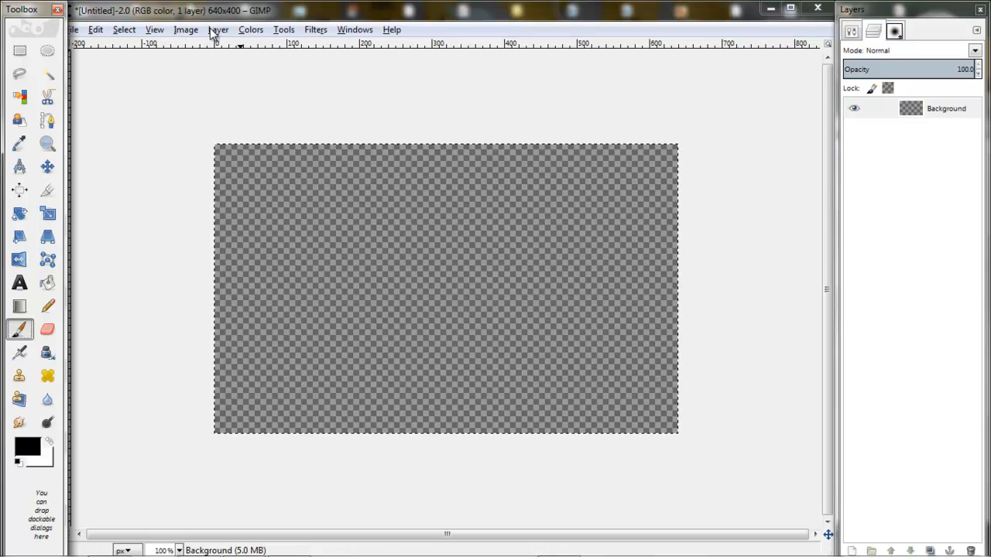
click(212, 29)
mouse_move(154, 29)
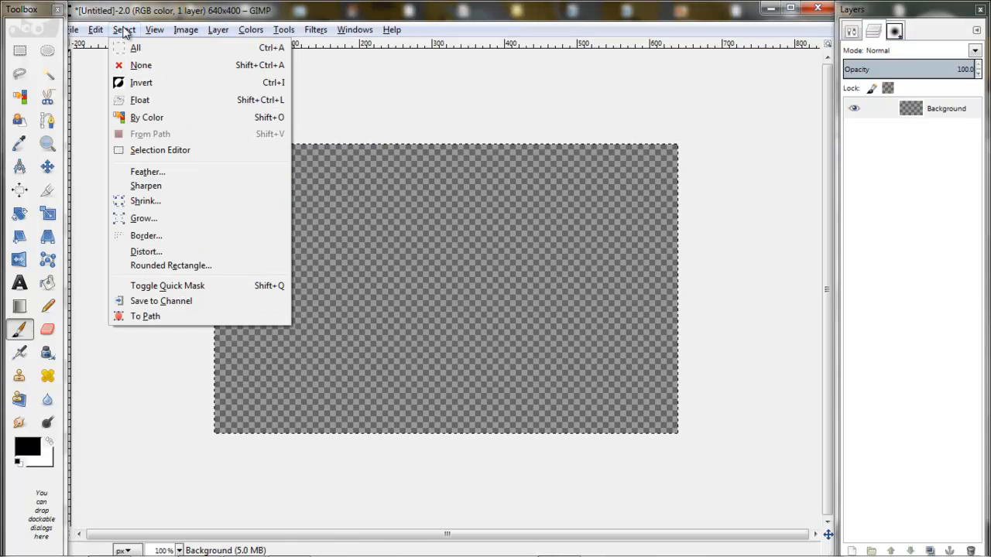
click(133, 48)
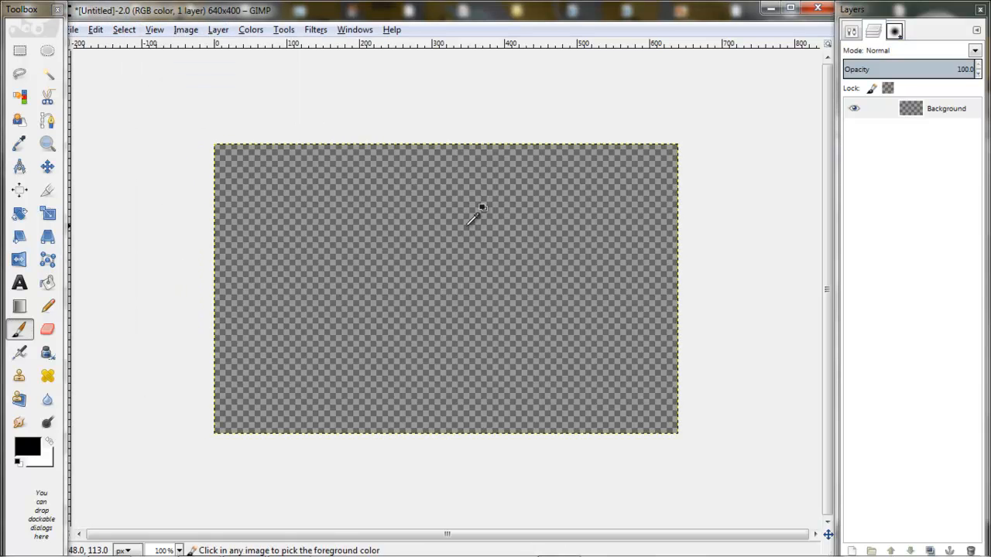
scroll(479, 229, up, 1)
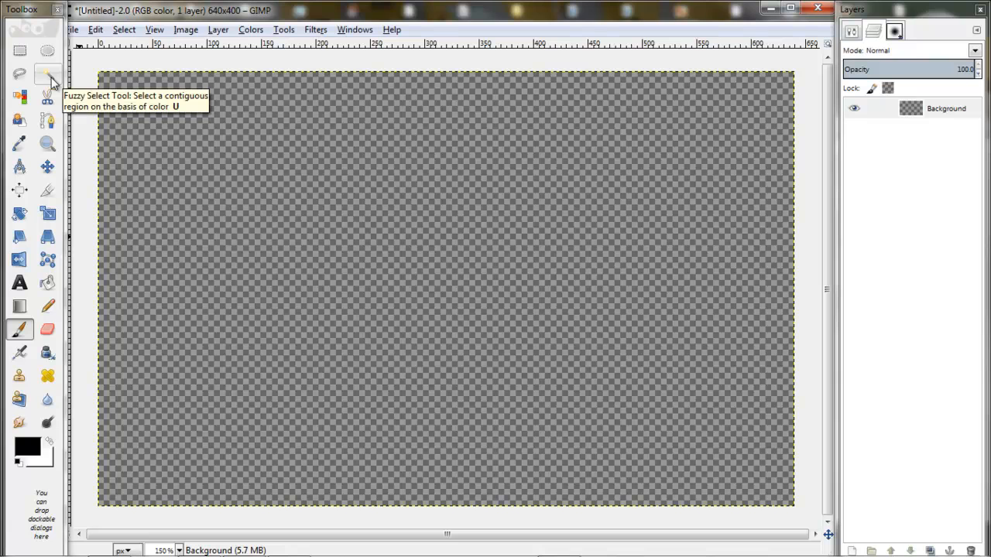
- Draw a rectangular selection about 387 × 265 px around the middle of the canvas and display the Rectangle Select options
click(20, 52)
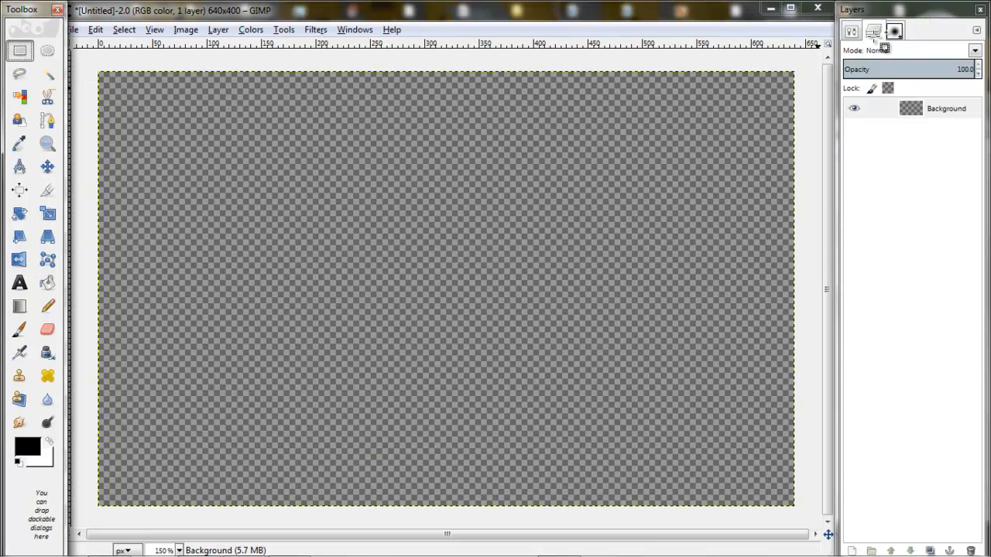
drag(265, 133, 687, 420)
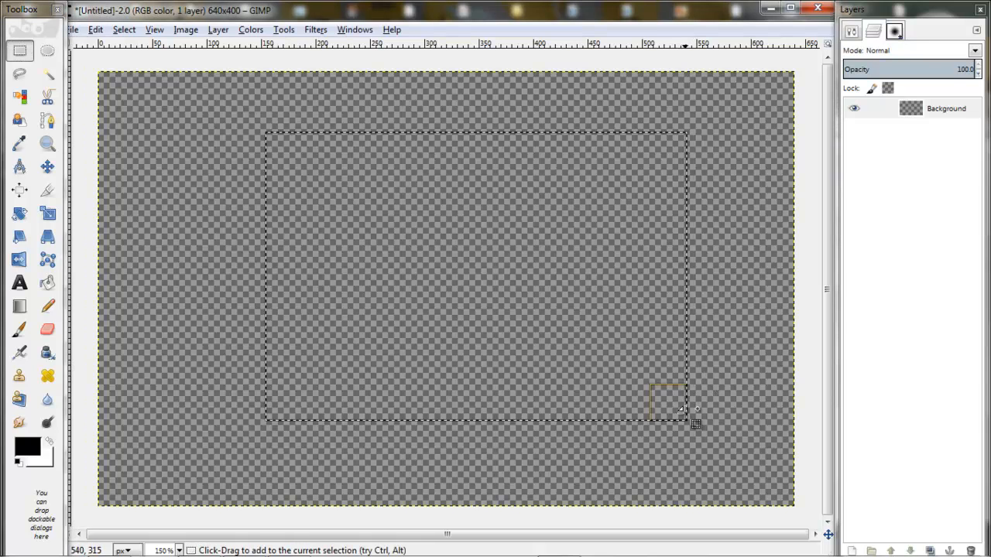
click(852, 31)
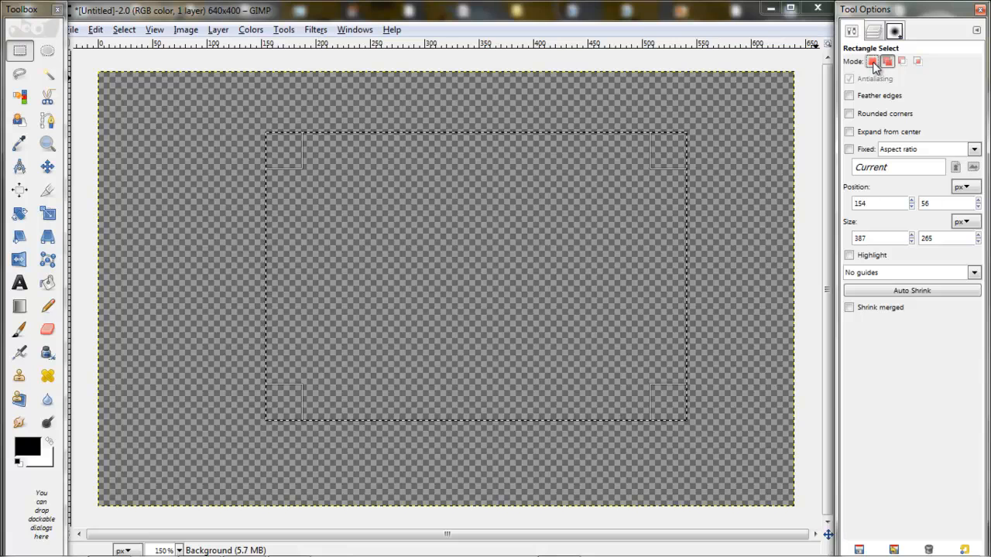
- Draw three rectangular selections in replace mode, ending with one about 182 × 168 px in the left half of the canvas
drag(156, 186, 281, 294)
drag(470, 126, 640, 289)
drag(196, 200, 396, 380)
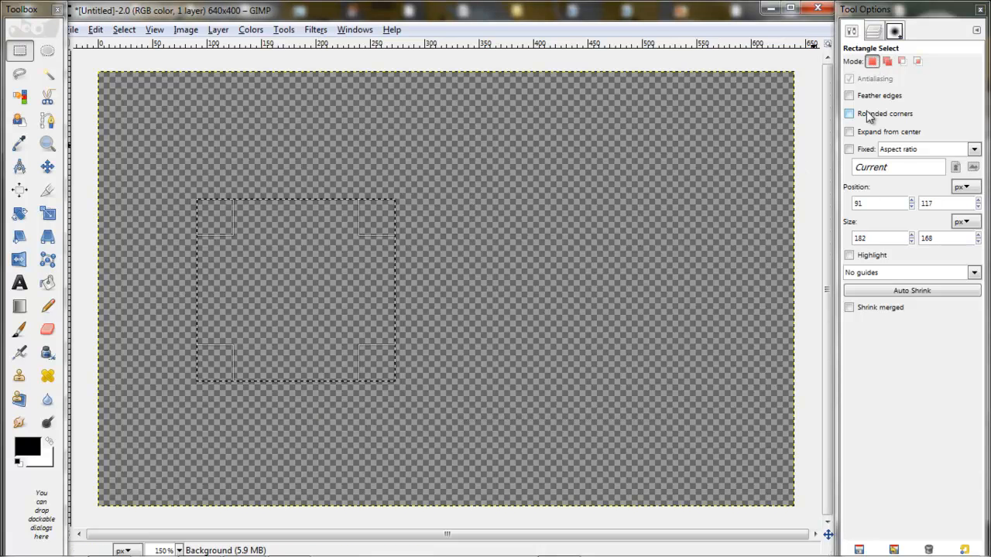
- Add five overlapping rectangles to the current selection in add mode, plus a separate one about 64 × 71 px near the canvas's upper-right corner
click(887, 62)
drag(325, 108, 549, 267)
drag(578, 397, 293, 222)
drag(186, 109, 353, 224)
drag(656, 116, 548, 271)
drag(710, 414, 506, 232)
drag(753, 132, 684, 207)
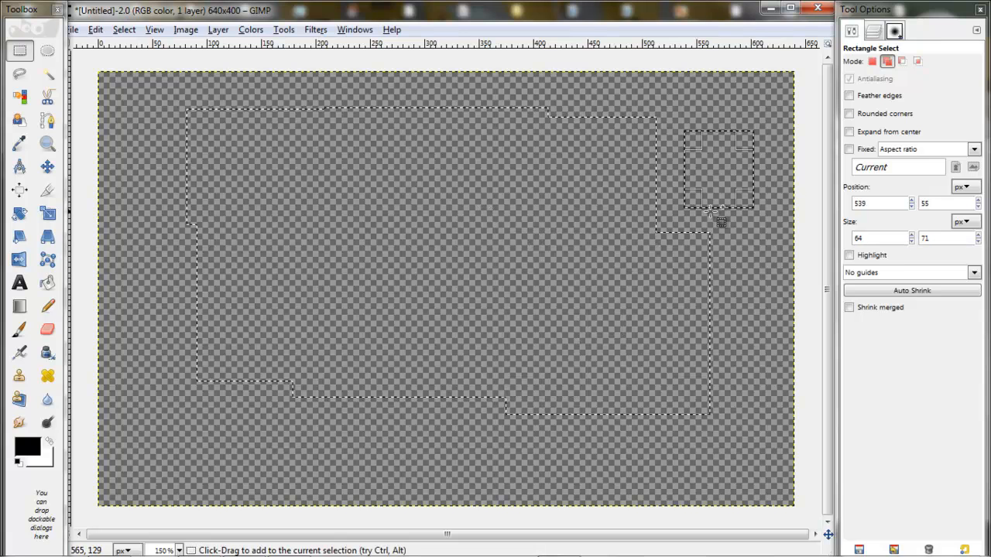
- Subtract a rectangle about 150 × 208 px from the selection's lower-left part and intersect the rest with one about 285 × 165 px
click(902, 62)
drag(230, 447, 393, 223)
click(917, 61)
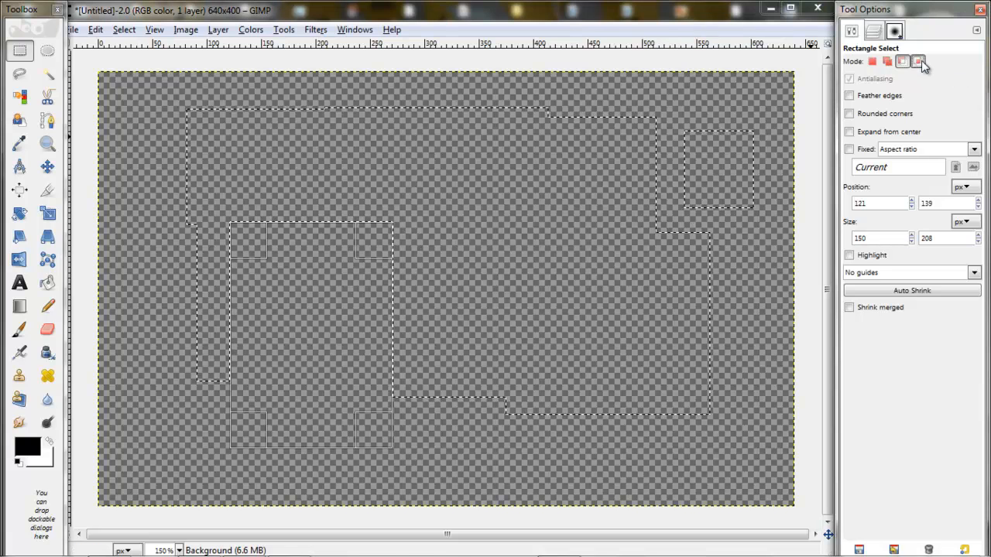
drag(756, 453, 447, 273)
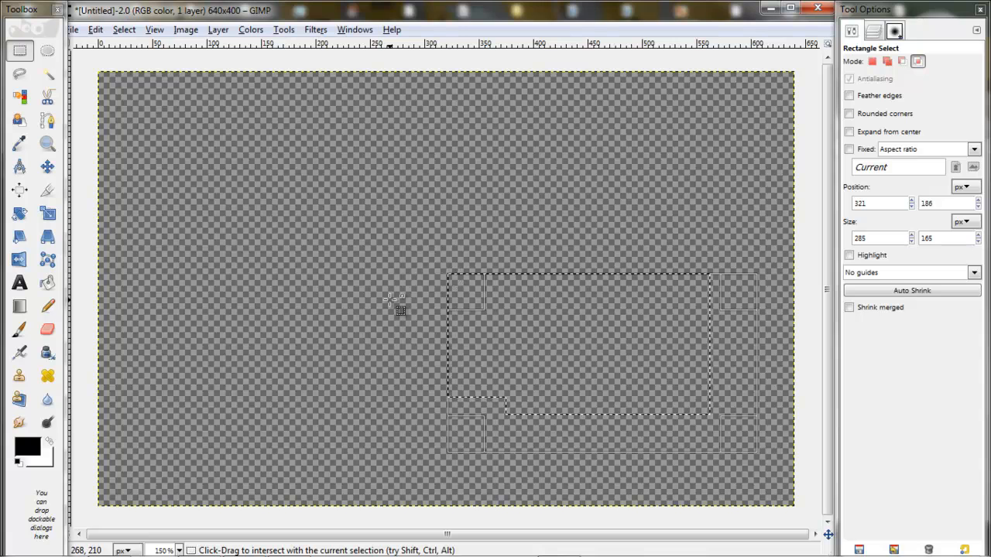
- Return the selection mode to replace, undo the intersection and dismiss the remaining selection
click(872, 62)
key(ctrl+z)
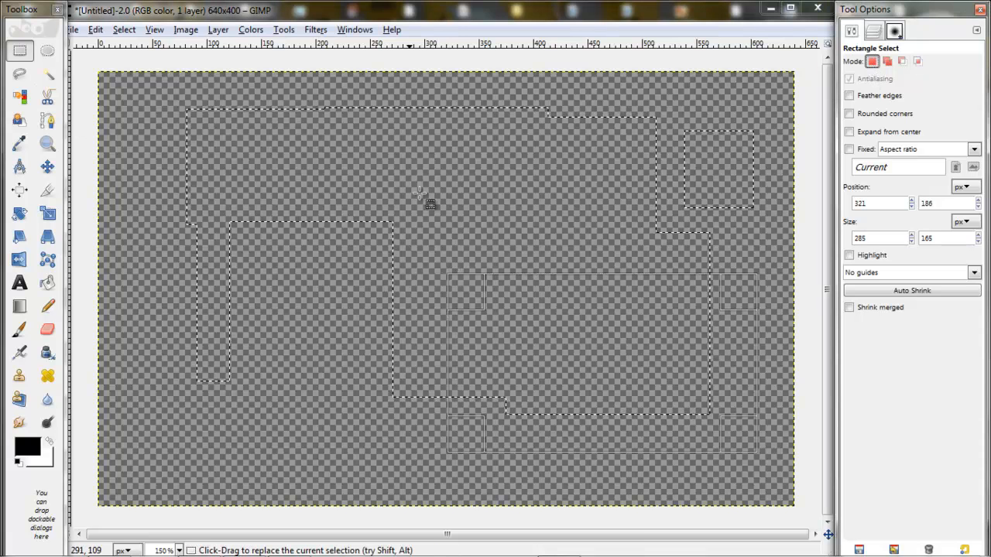
click(126, 30)
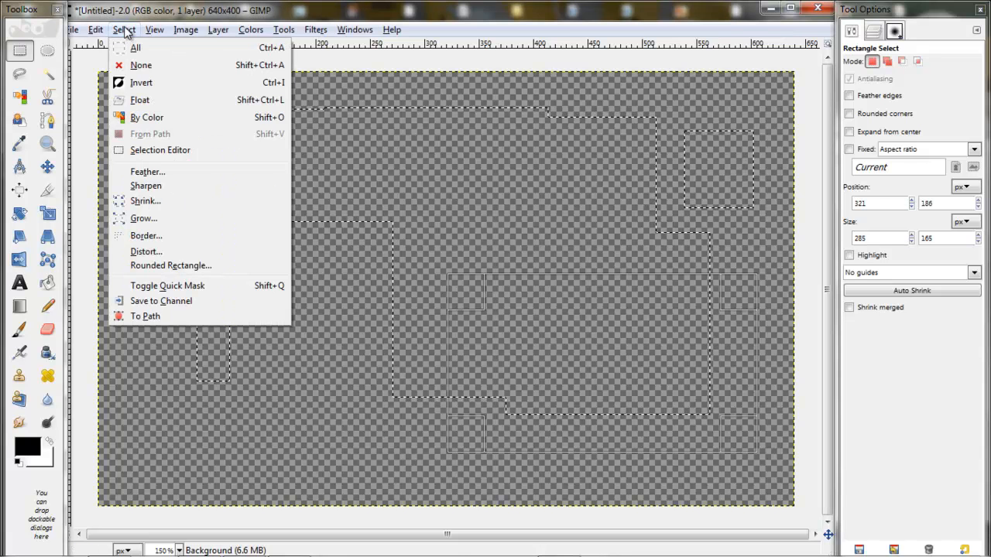
click(138, 66)
- Draw a rectangular selection about 339 × 232 px near the canvas centre, invert it and dismiss it
drag(270, 183, 637, 434)
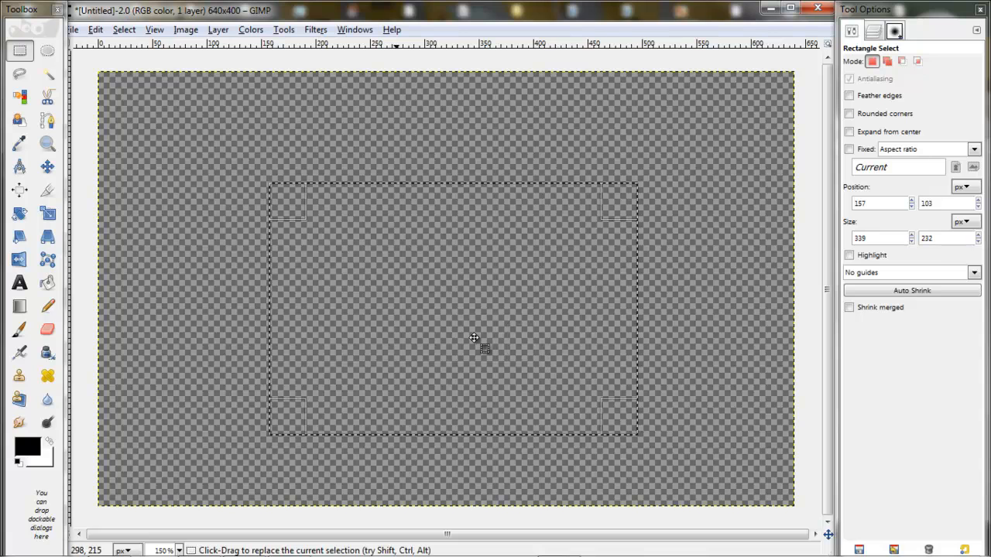
click(126, 32)
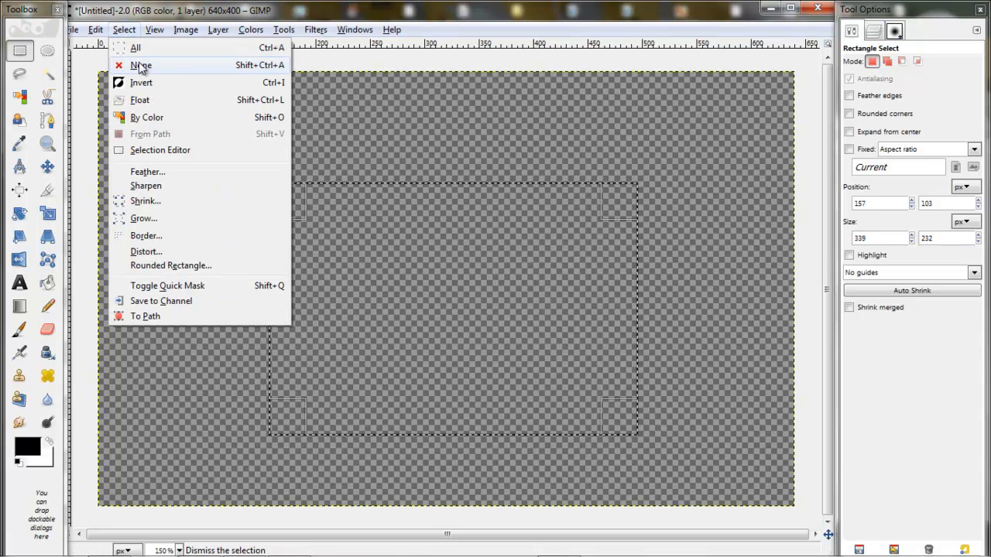
click(145, 82)
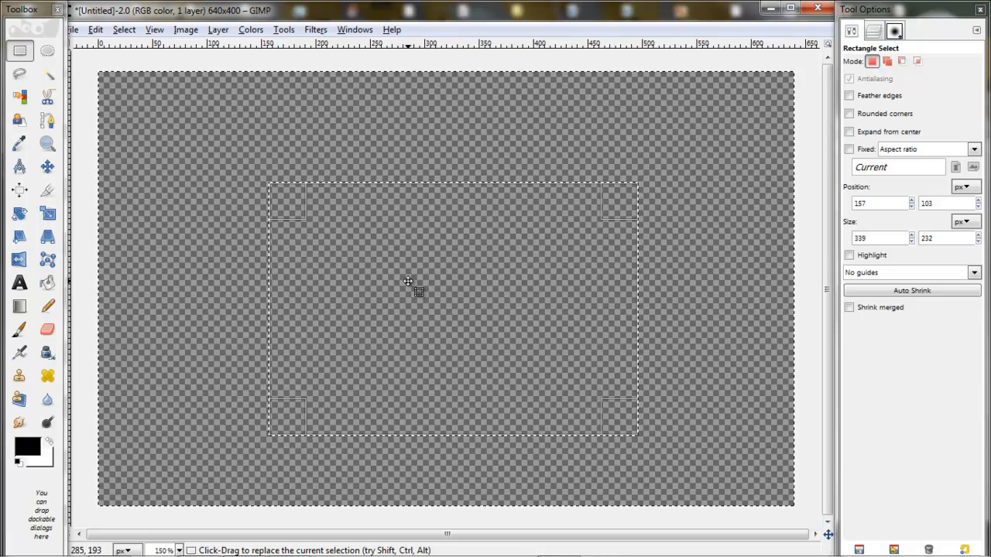
click(125, 31)
click(136, 65)
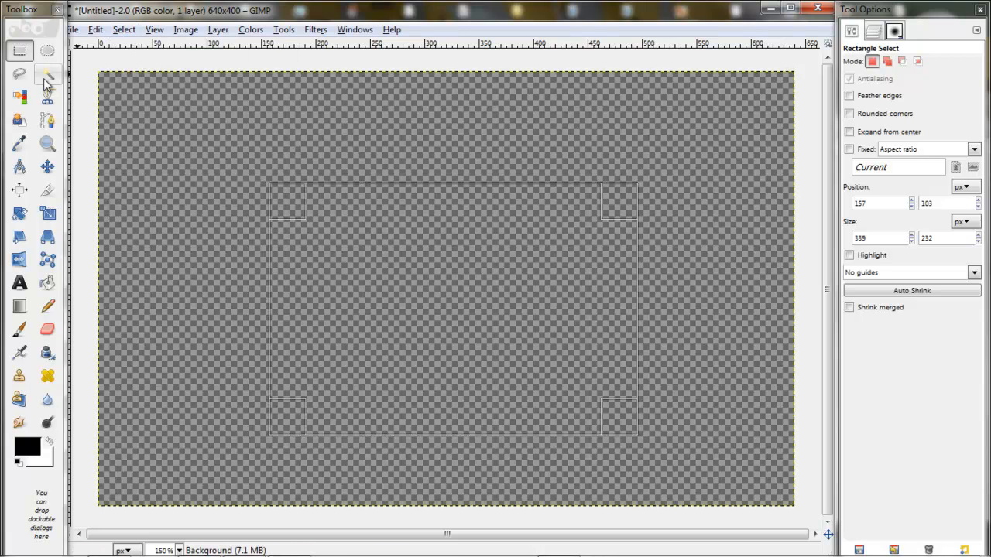
- Draw an elliptical selection about 545 × 257 px across the canvas and dismiss it
click(48, 53)
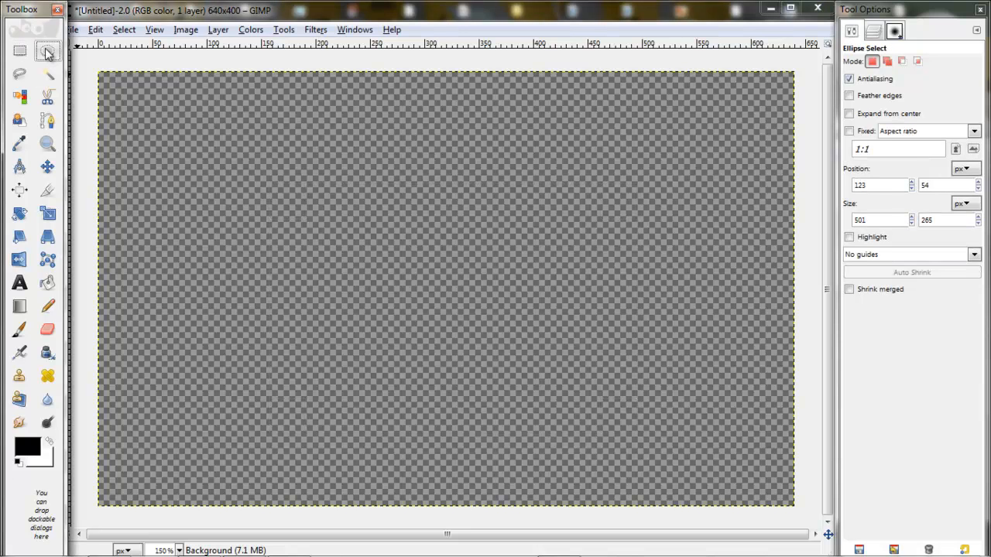
drag(172, 143, 765, 421)
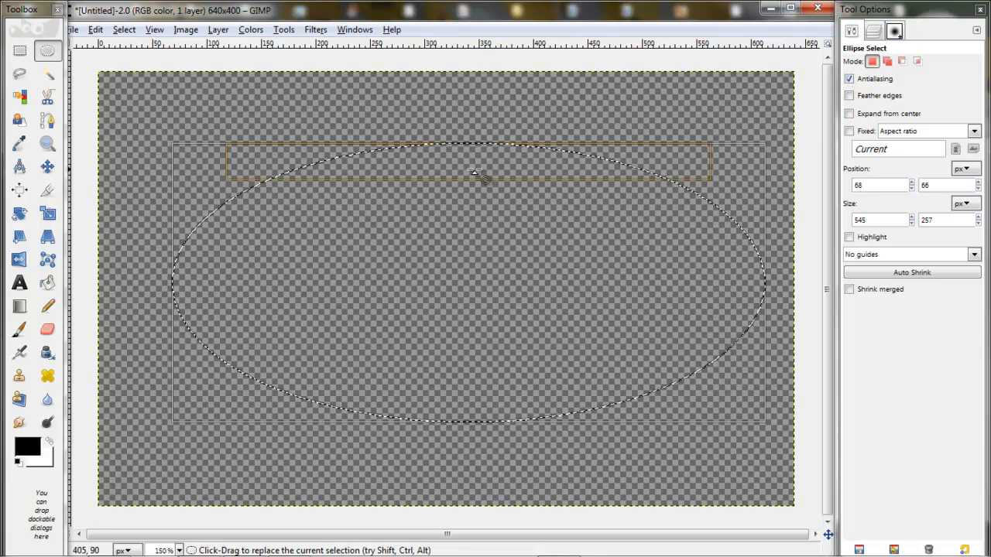
click(132, 31)
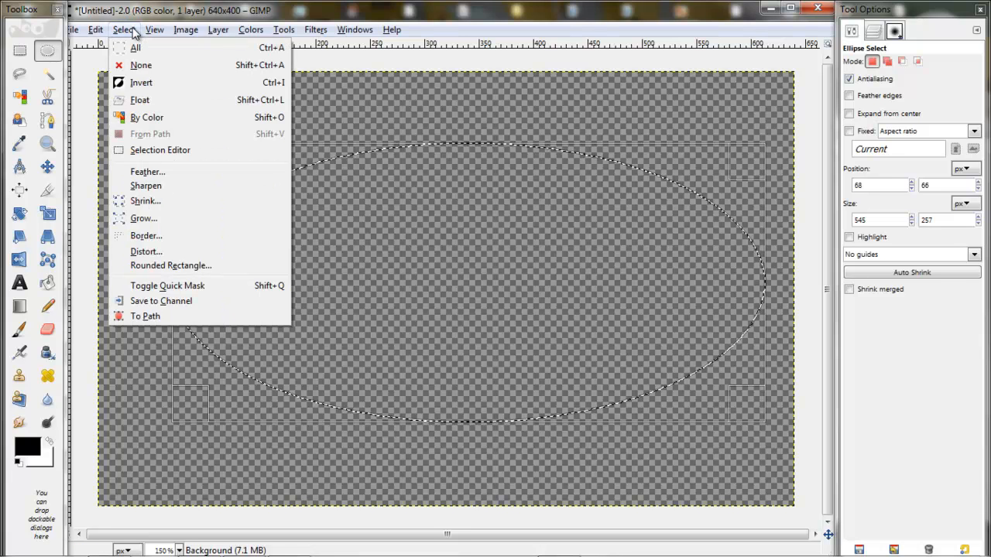
click(139, 65)
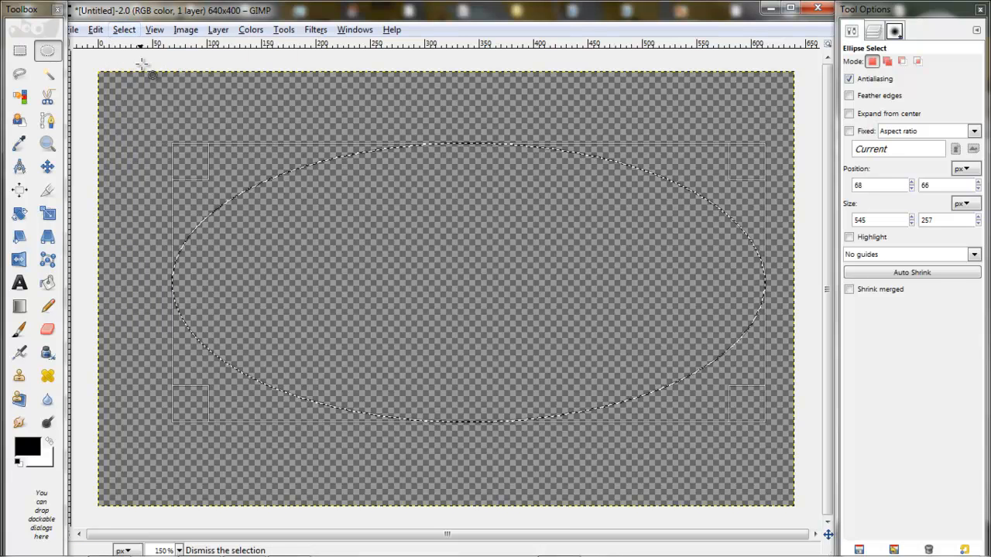
- Outline a closed Free Select region with straight segments and a freehand curve on its left side, and dismiss the selection
click(21, 74)
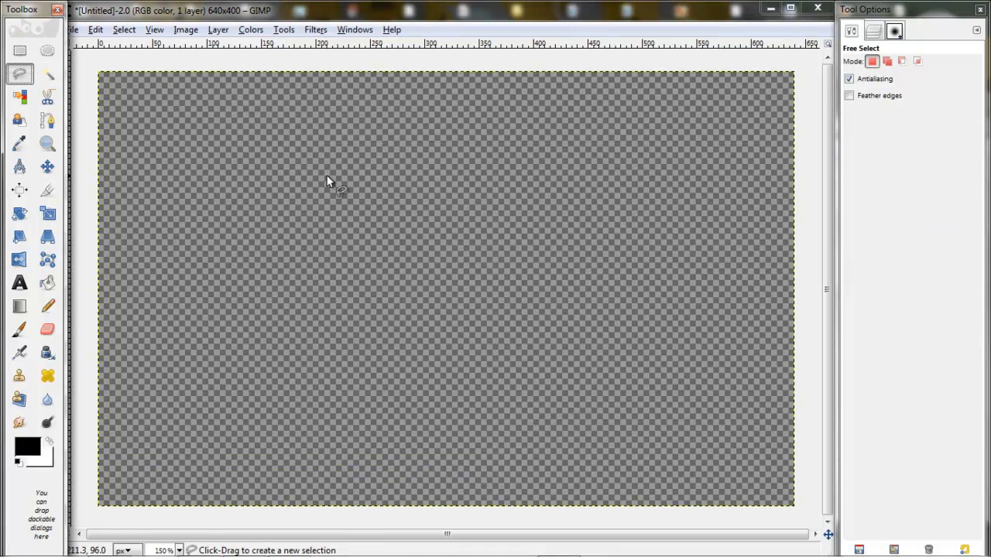
click(332, 154)
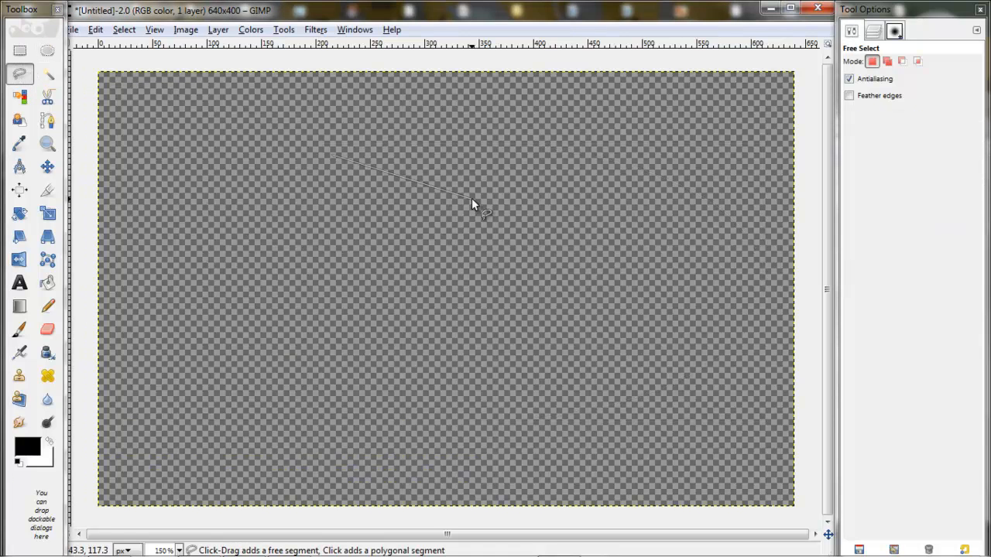
click(542, 161)
click(596, 268)
click(453, 338)
click(290, 326)
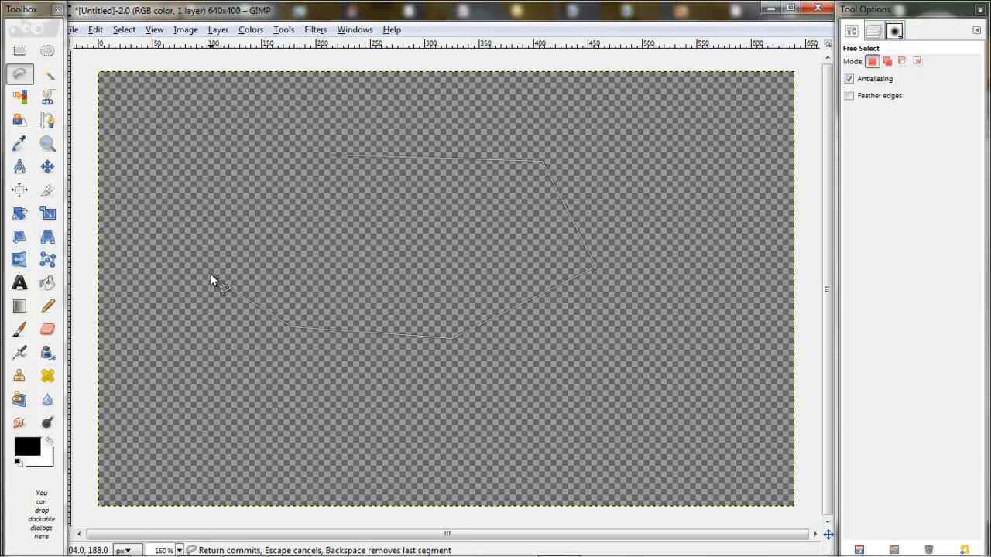
mouse_move(215, 282)
mouse_down()
mouse_move(200, 223)
mouse_move(210, 160)
mouse_move(249, 124)
mouse_up()
click(334, 155)
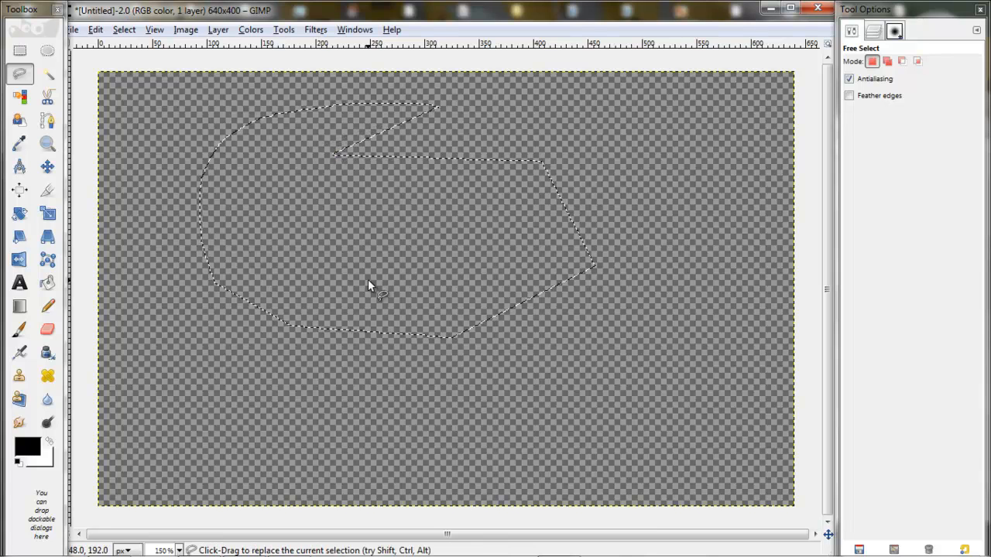
key(ctrl+shift+a)
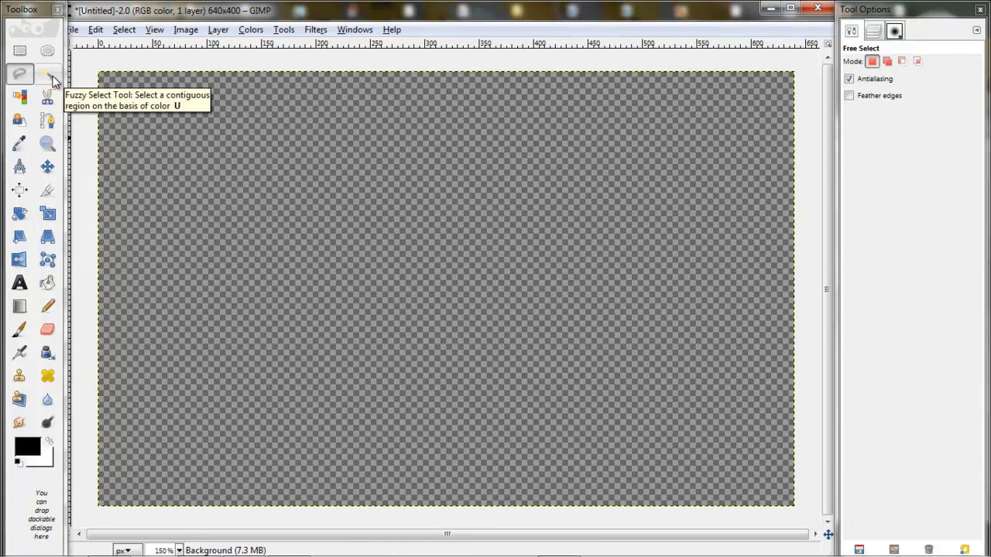
- Paint a black scribble of overlapping strokes across the canvas with the Paintbrush at size 20
click(50, 77)
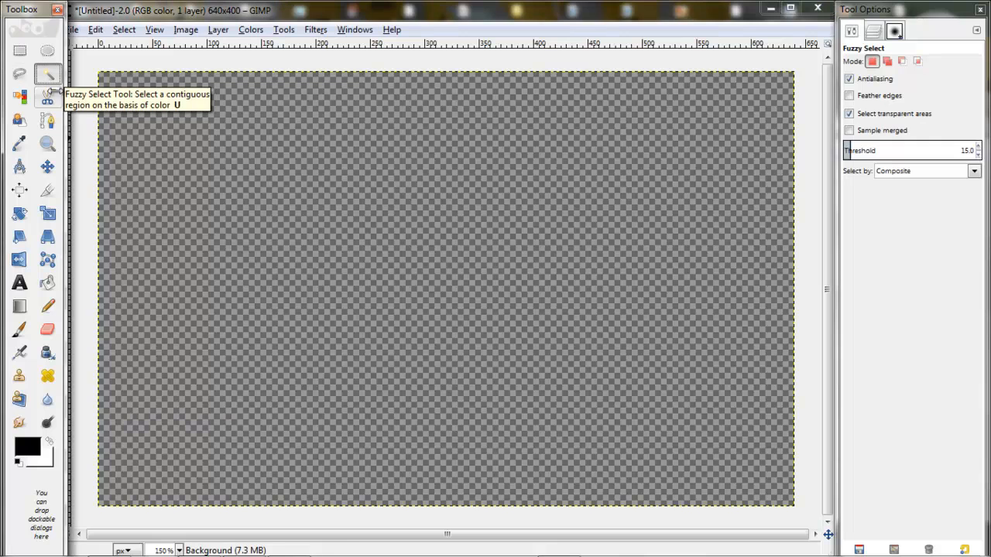
click(19, 331)
mouse_move(450, 151)
mouse_down()
mouse_move(436, 174)
mouse_move(428, 277)
mouse_move(385, 367)
mouse_move(375, 295)
mouse_move(650, 147)
mouse_move(312, 227)
mouse_move(257, 307)
mouse_move(645, 183)
mouse_move(356, 274)
mouse_up()
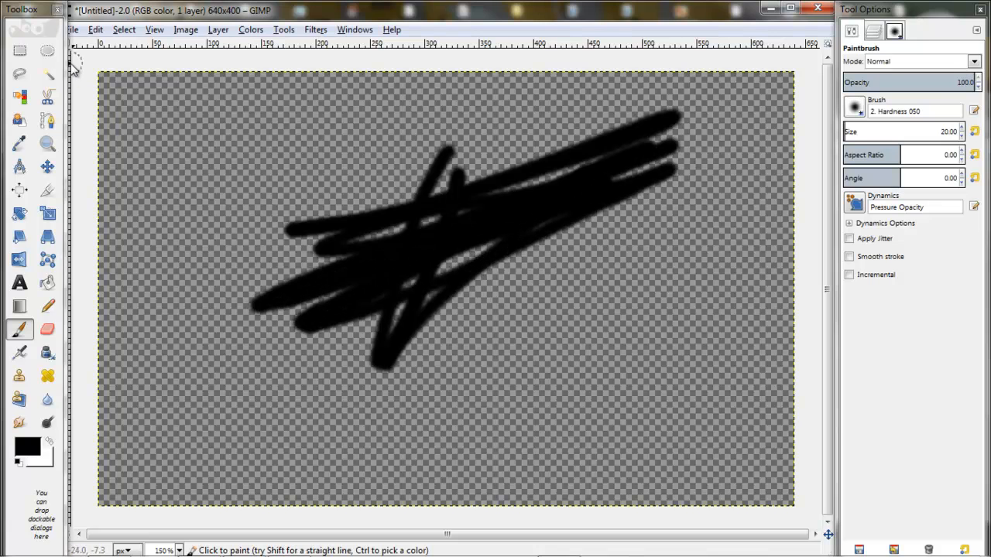
- Select the black scribble with Fuzzy Select and inspect the selection outline around its upper strokes
click(47, 73)
click(511, 213)
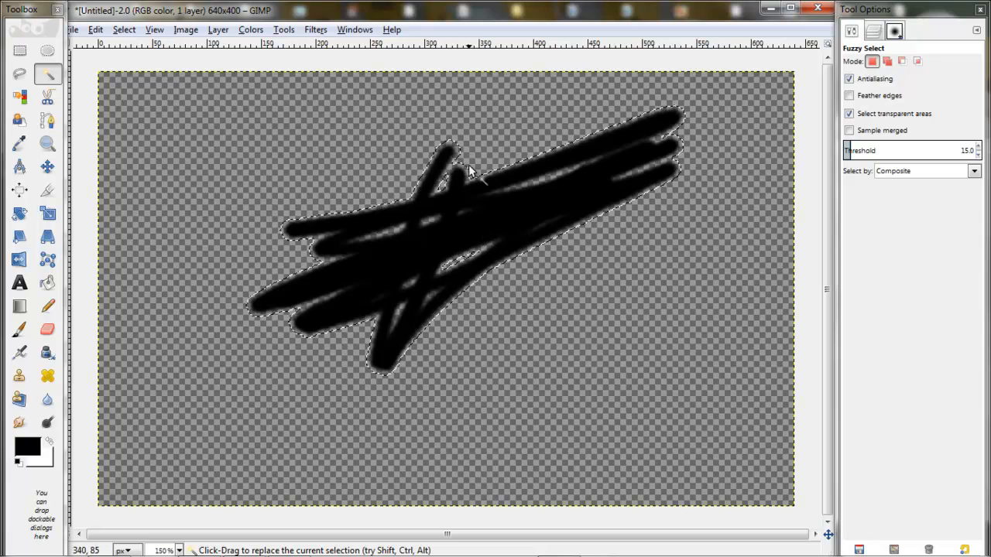
scroll(457, 144, up, 4)
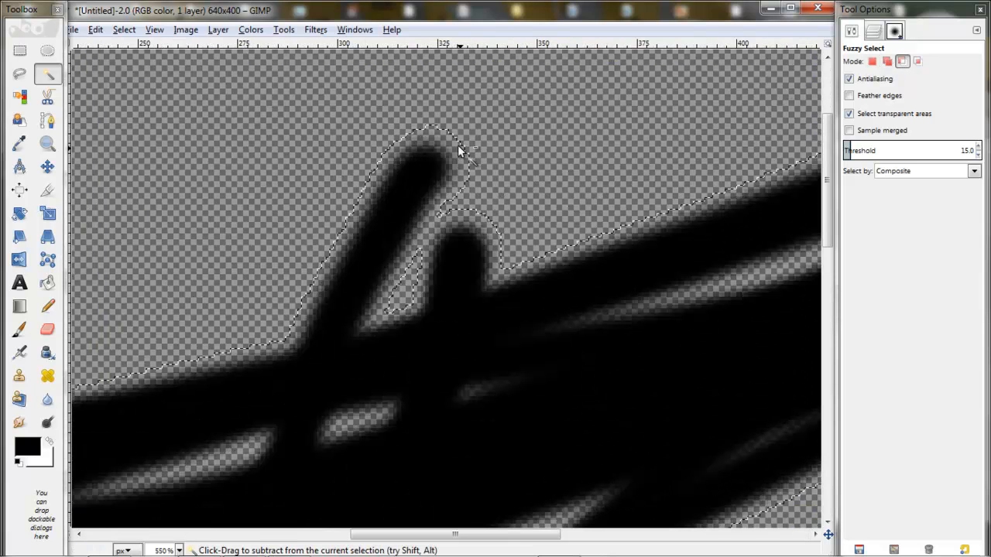
- Dismiss the fuzzy selection and select the black strokes with Select by Color
click(21, 99)
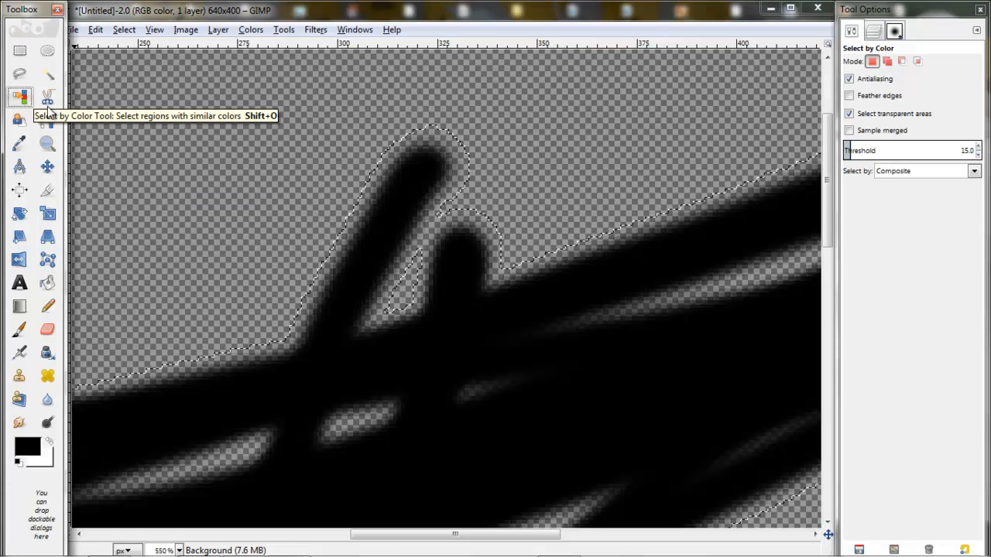
click(124, 29)
click(137, 65)
click(420, 175)
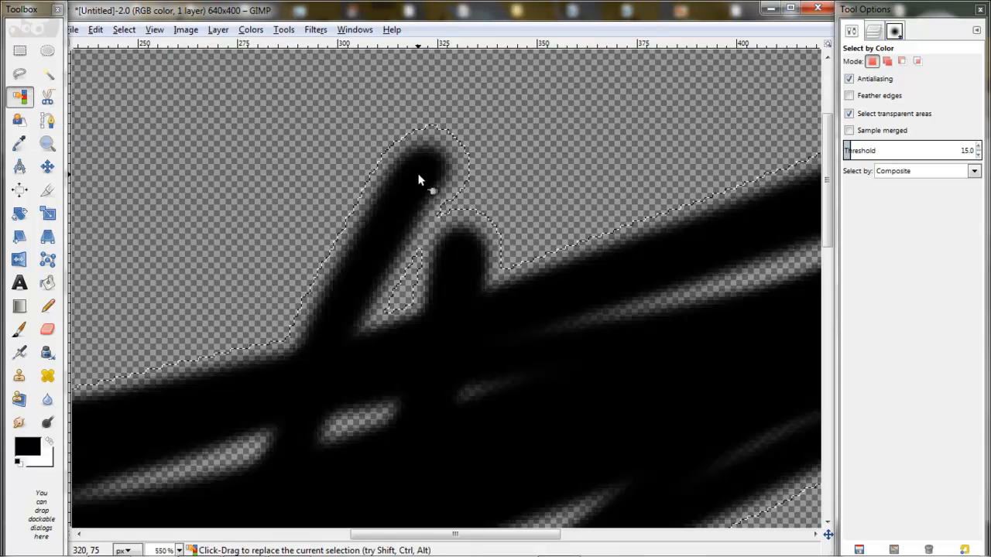
ctrl+scroll(383, 241, down, 2)
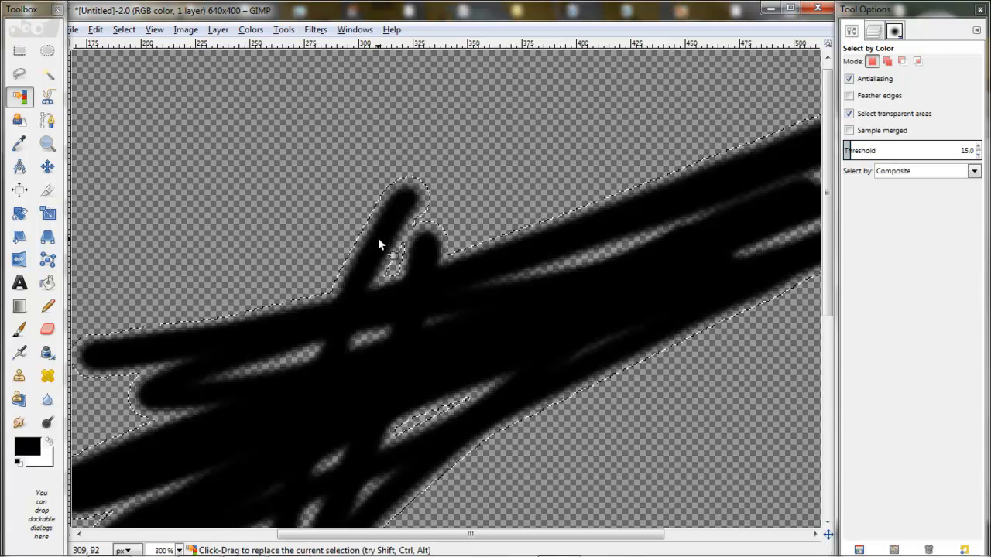
- Set the Select by Color threshold to 0.0, reselect the black strokes and dismiss the selection
click(47, 74)
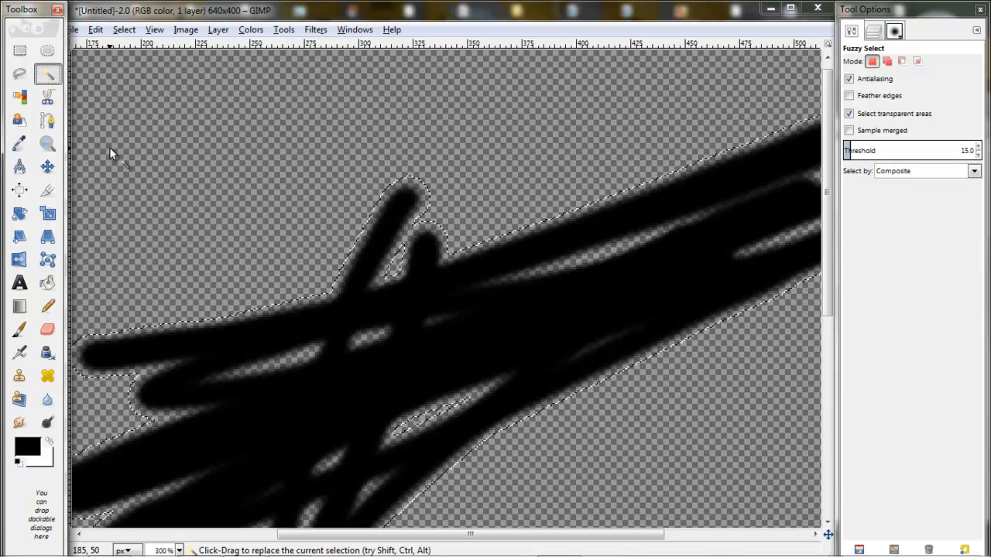
click(21, 97)
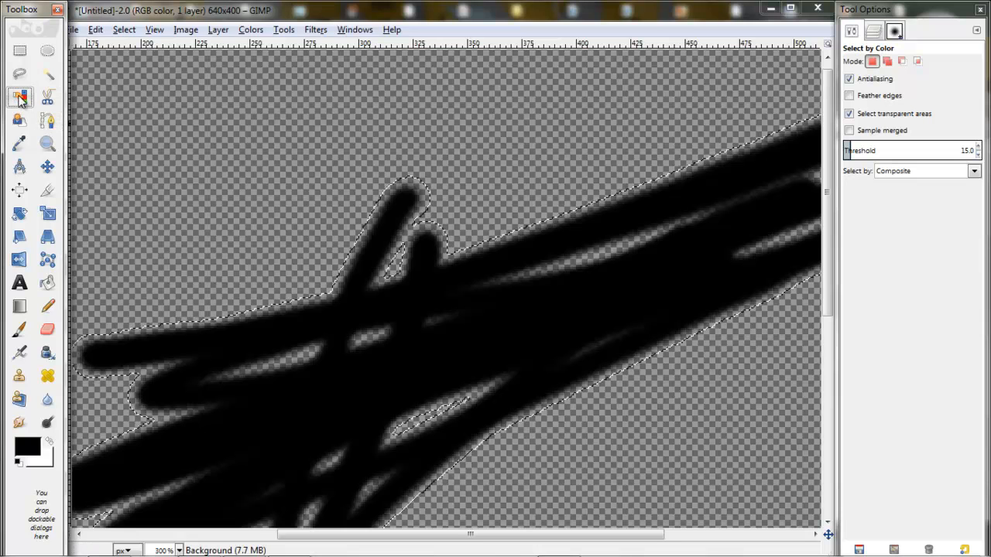
click(847, 150)
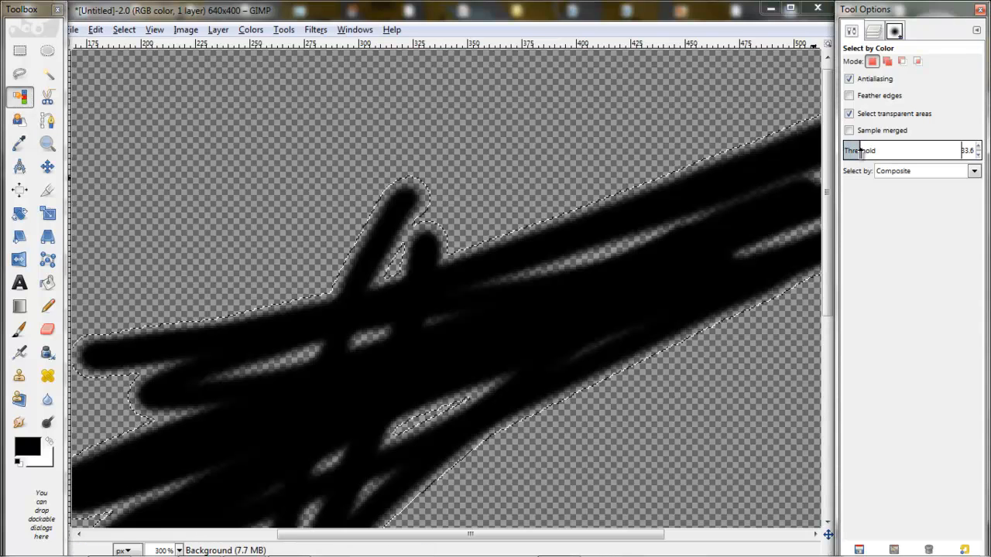
click(124, 30)
click(135, 66)
click(386, 221)
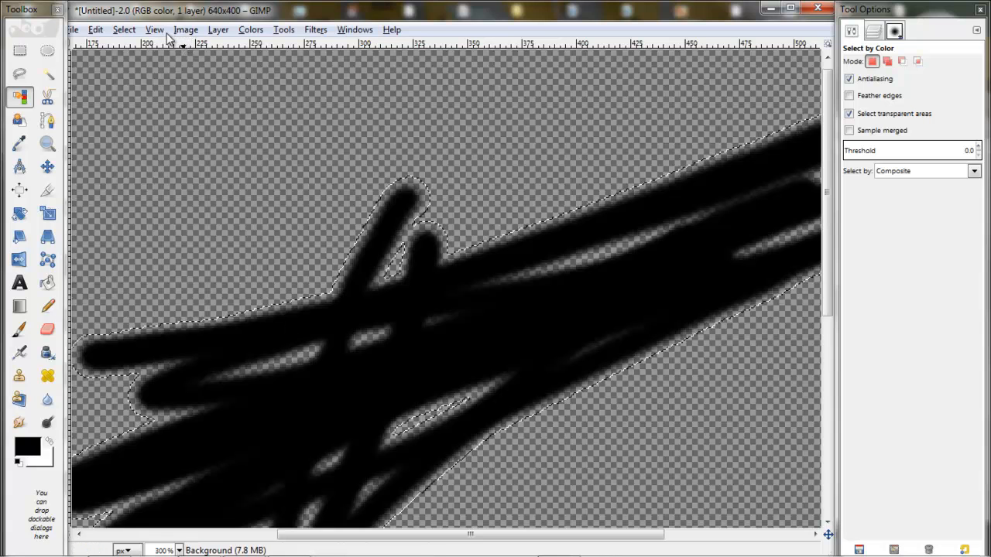
click(123, 29)
click(140, 66)
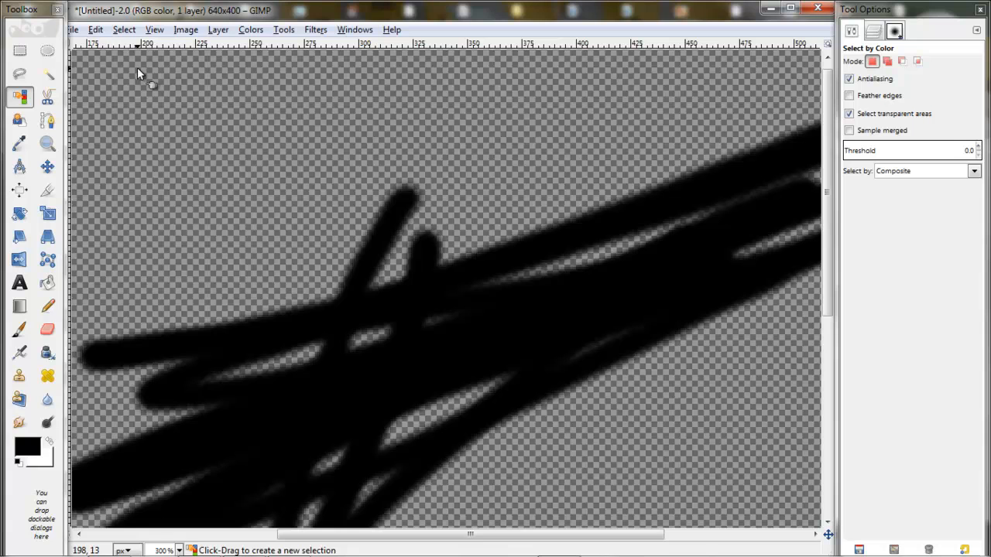
- Trace the scribble's upper edge with Scissors points, from its left end up along the slanted stroke
click(47, 96)
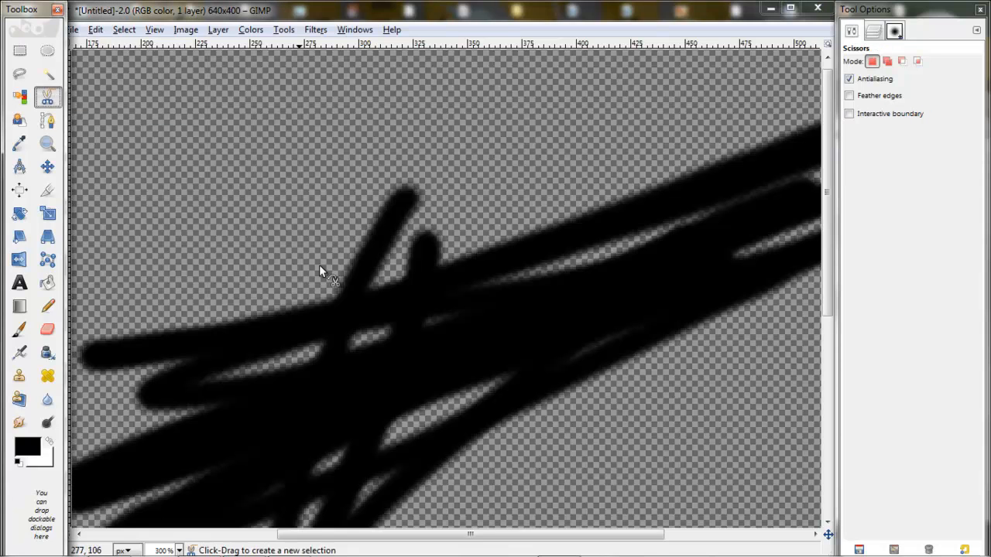
click(111, 332)
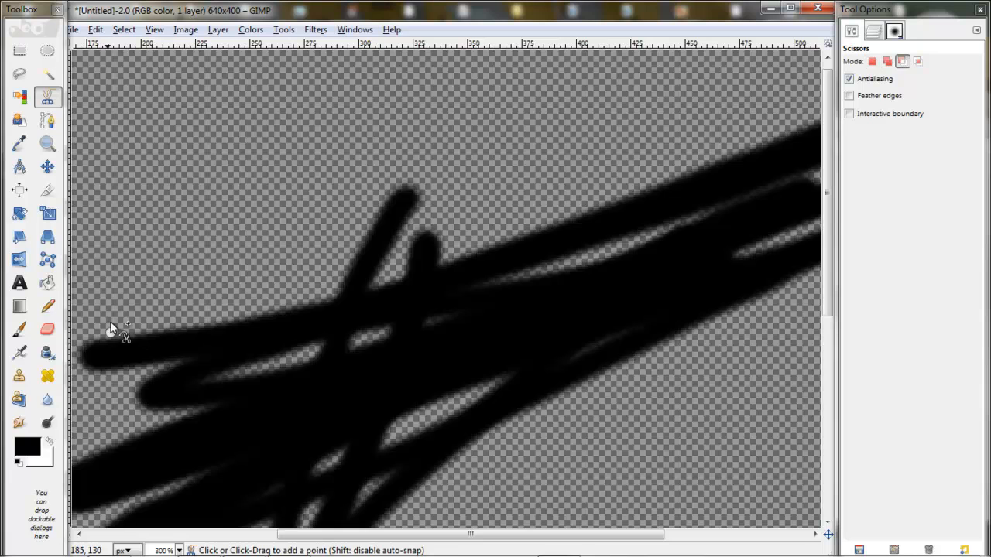
ctrl+scroll(110, 329, up, 3)
click(371, 323)
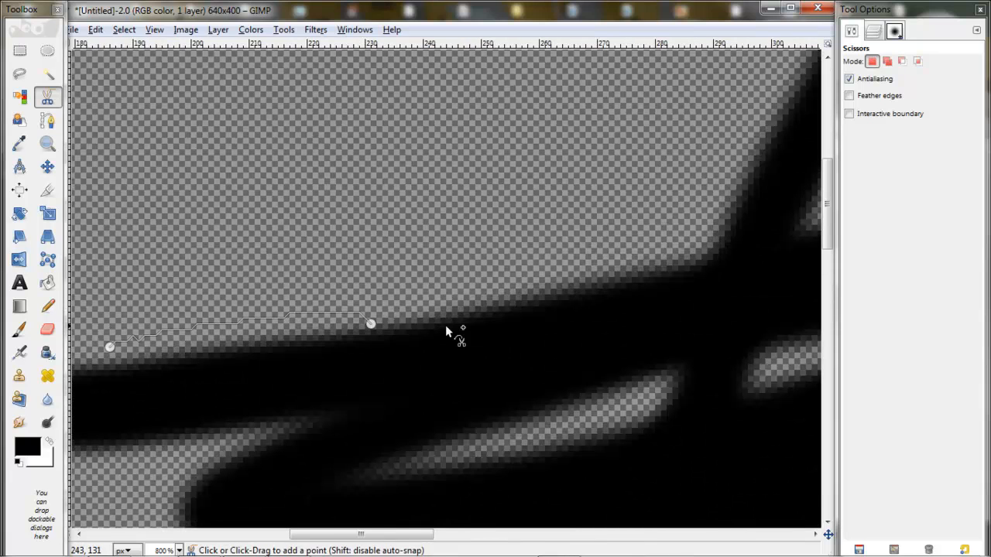
click(680, 263)
scroll(720, 276, up, 2)
ctrl+scroll(720, 255, down, 2)
ctrl+scroll(728, 258, up, 2)
click(692, 214)
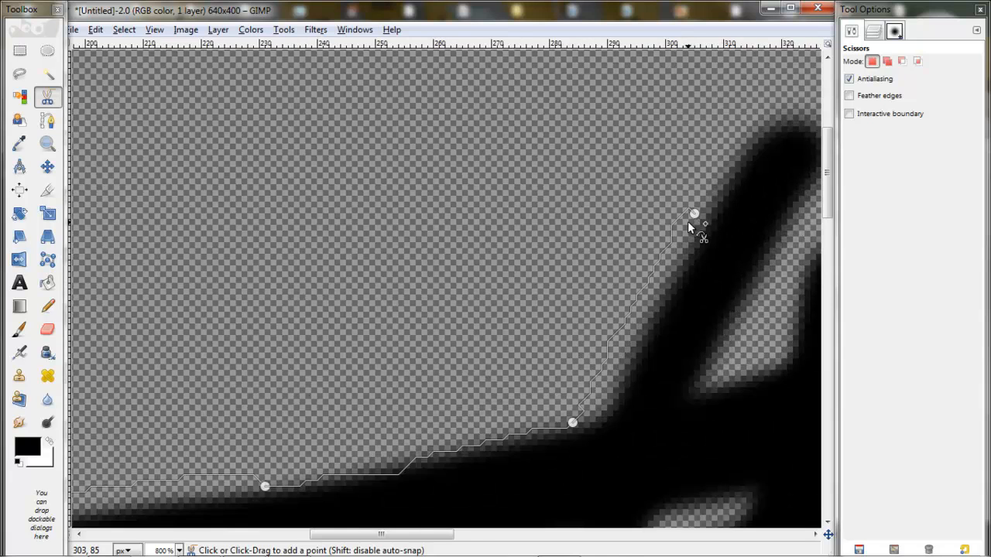
ctrl+scroll(692, 216, down, 2)
ctrl+scroll(725, 201, up, 3)
scroll(566, 259, down, 3)
click(548, 244)
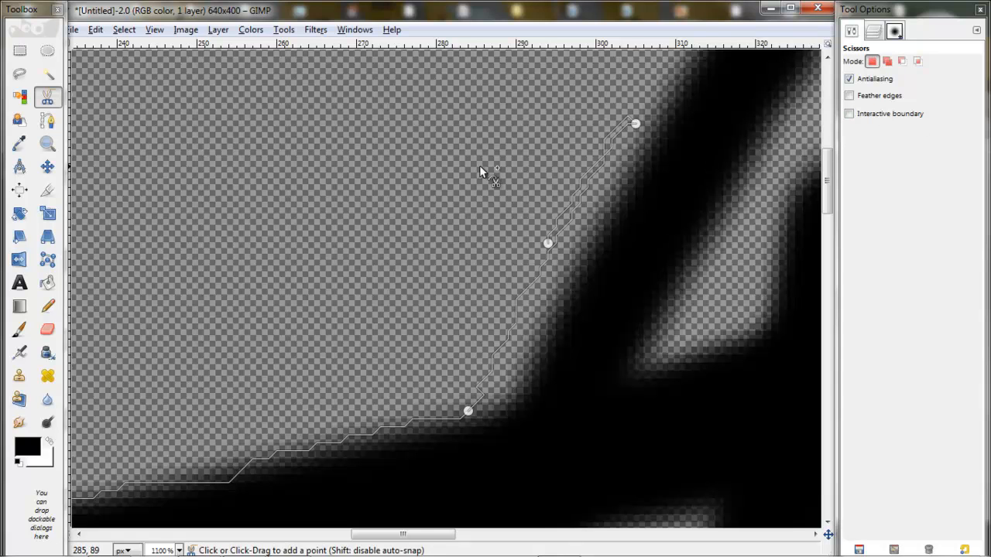
- Restart the Scissors outline with two points beside the slanted stroke and add an adjustable point between them
click(47, 97)
click(611, 148)
click(500, 363)
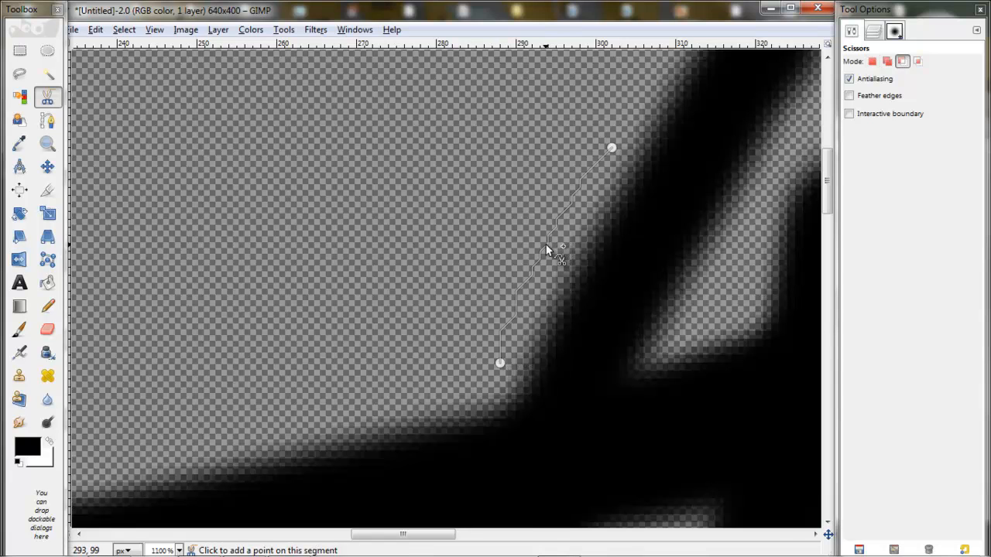
ctrl+scroll(551, 248, up, 4)
click(558, 245)
ctrl+scroll(558, 245, down, 3)
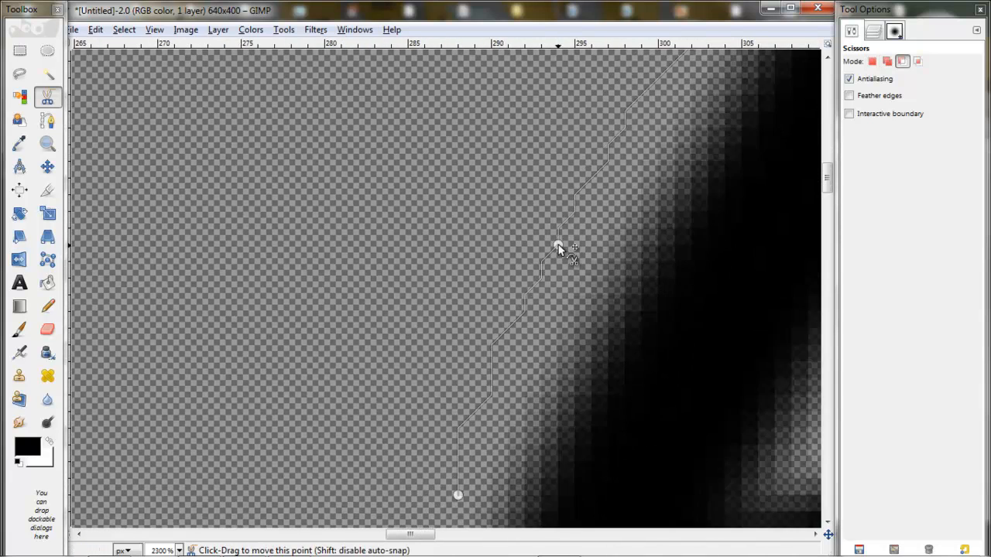
mouse_move(558, 245)
mouse_down()
mouse_move(535, 279)
mouse_move(615, 291)
mouse_move(574, 235)
mouse_up()
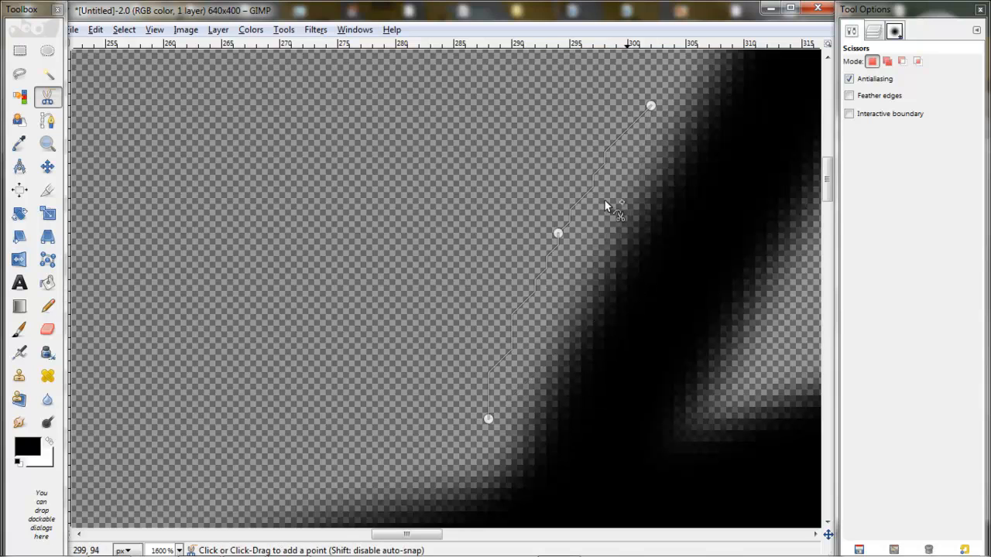
- Extend the Scissors outline to the lower left, adjust its corner point, close it at the first point and leave the tool
drag(649, 106, 326, 477)
scroll(393, 463, down, 2)
scroll(597, 250, up, 2)
drag(488, 418, 476, 442)
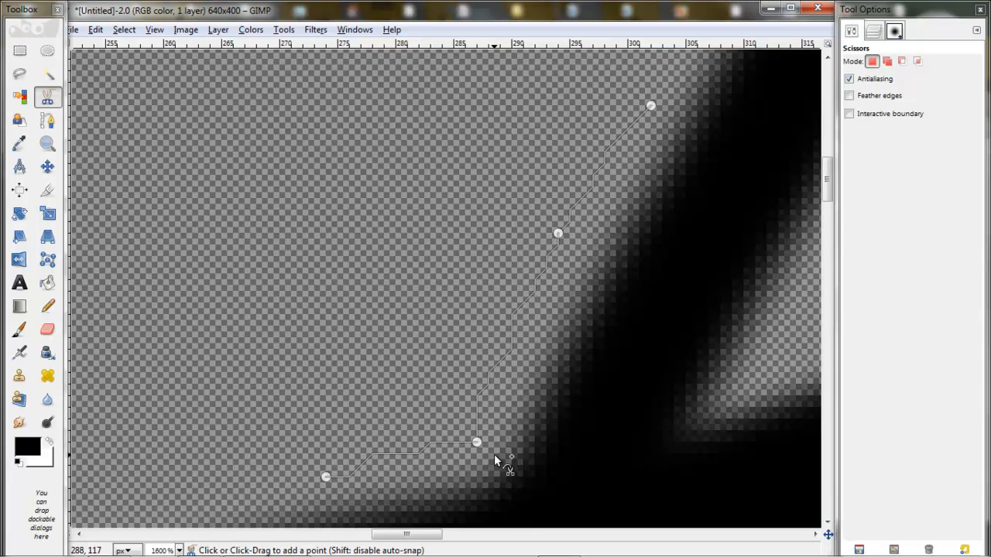
click(651, 107)
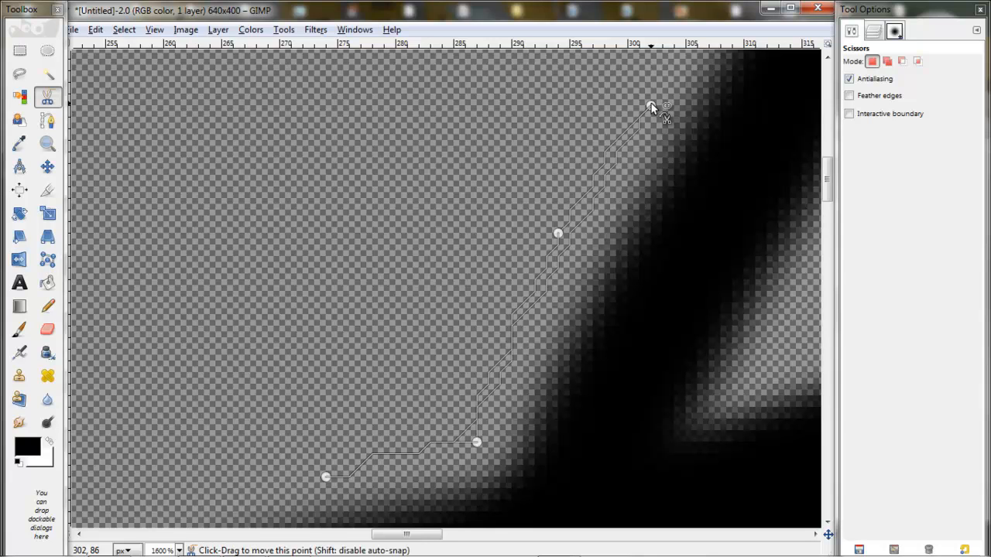
key(b)
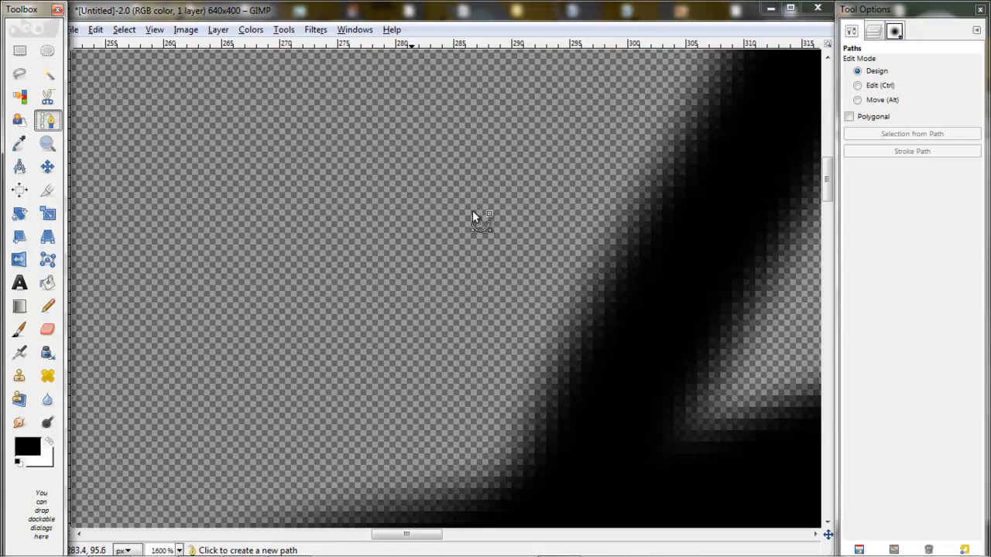
- Outline a closed four-point Scissors region in the transparent area left of the slanted stroke and convert it to a selection
key(i)
click(639, 129)
click(511, 418)
click(198, 233)
click(431, 82)
click(640, 128)
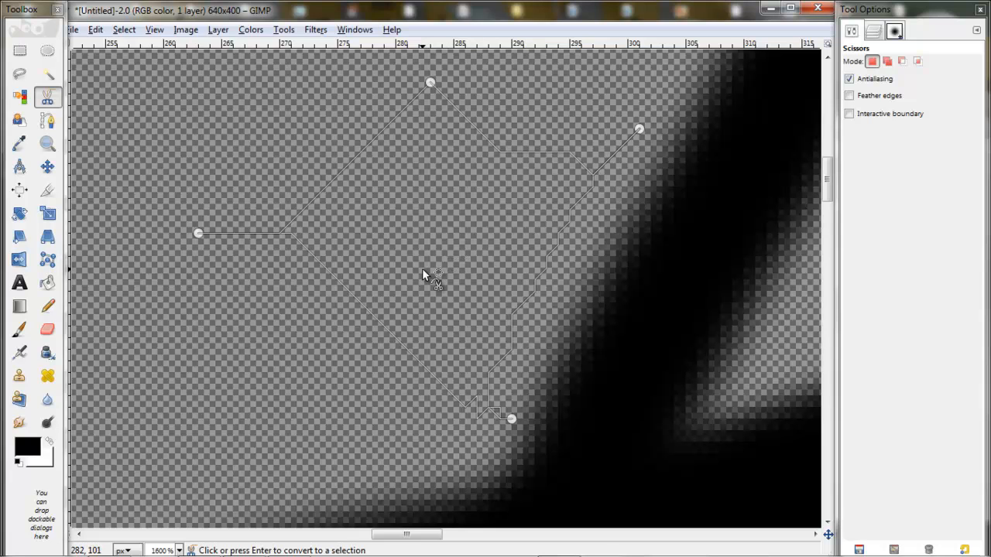
click(447, 236)
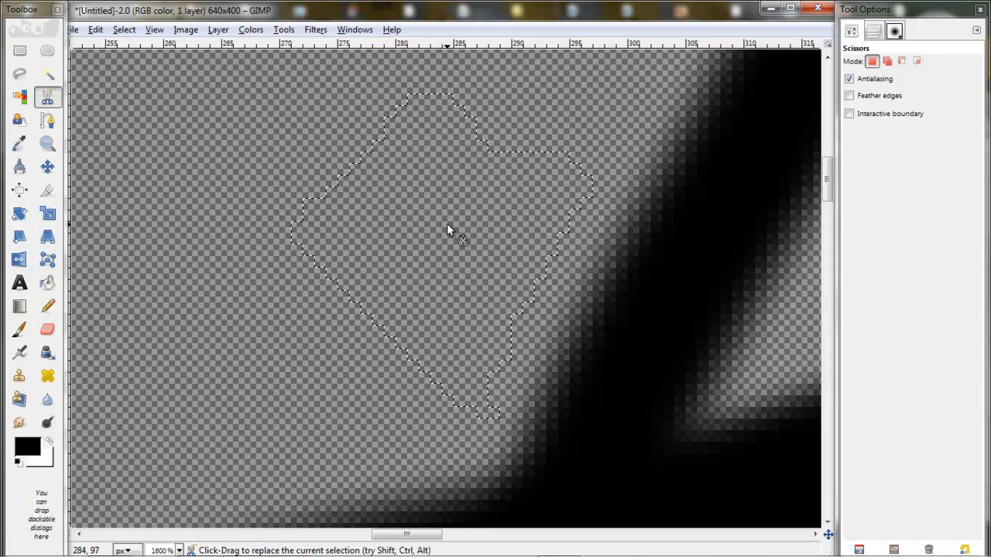
- Switch to the Foreground Select tool and dismiss the Scissors selection
click(21, 123)
click(124, 30)
click(135, 64)
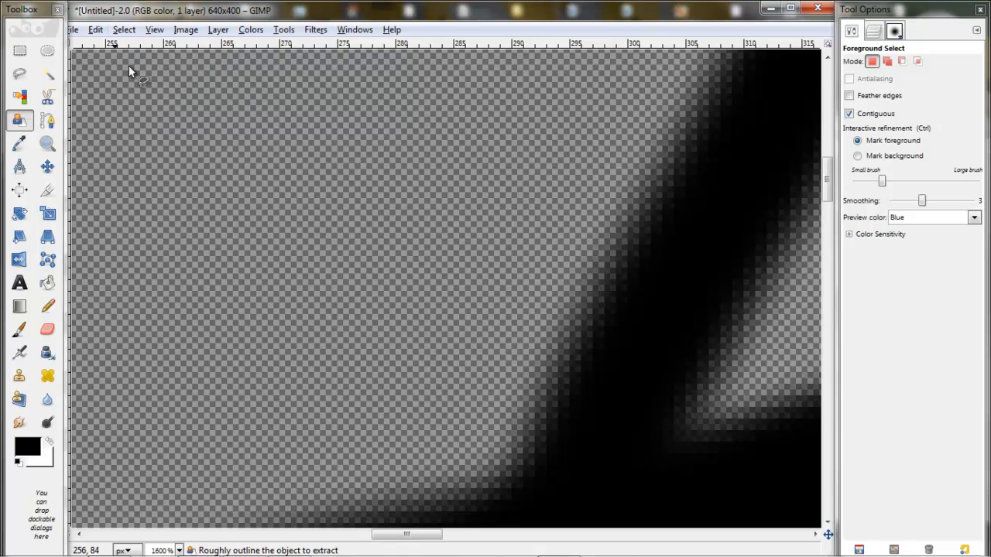
- Draw an open path with four anchors and straight segments over the scribble near the slanted stroke
click(46, 121)
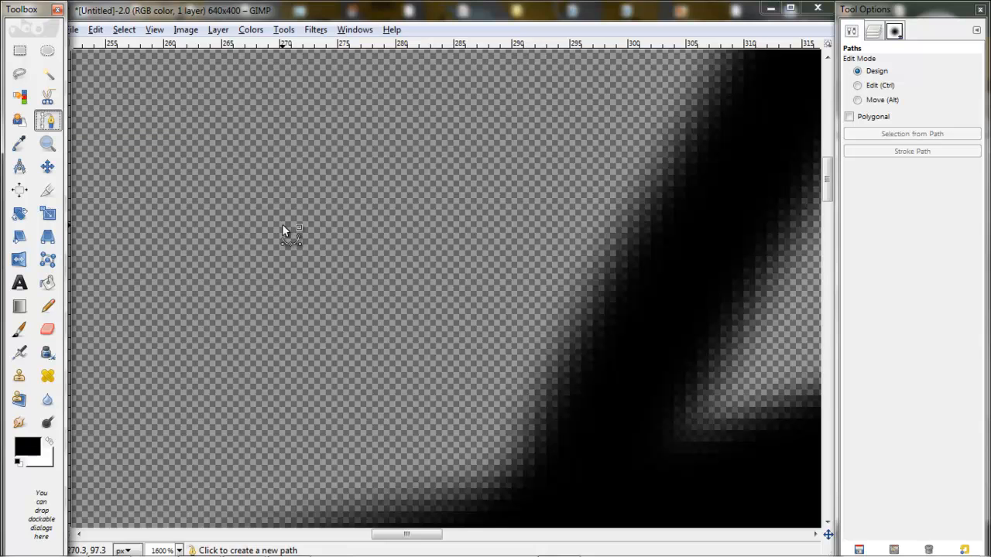
ctrl+scroll(379, 228, down, 3)
ctrl+scroll(457, 250, up, 2)
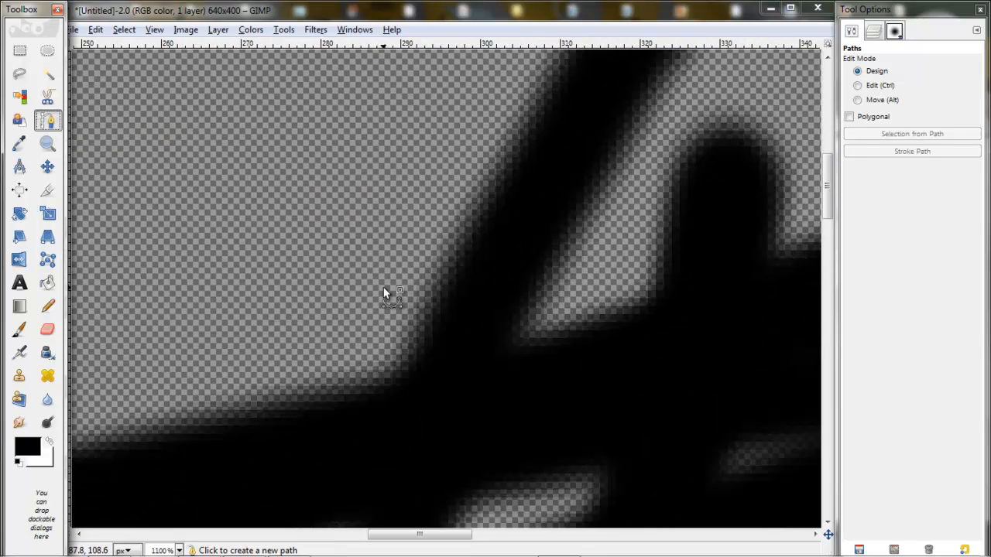
ctrl+scroll(379, 285, down, 1)
ctrl+scroll(435, 339, down, 1)
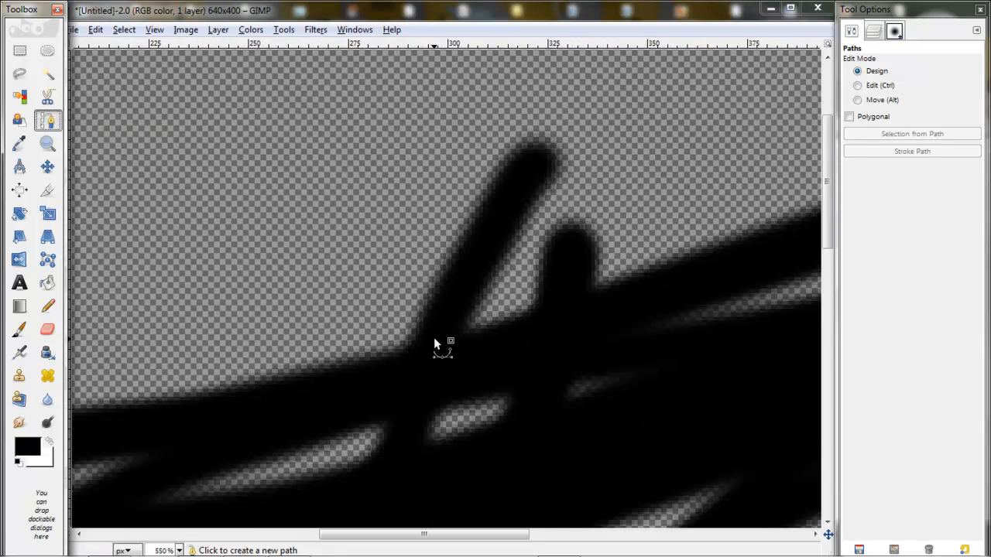
click(489, 360)
click(259, 421)
click(380, 393)
- Stroke the path with an antialiased 12 px solid color line, and look at the foreground color settings
click(886, 153)
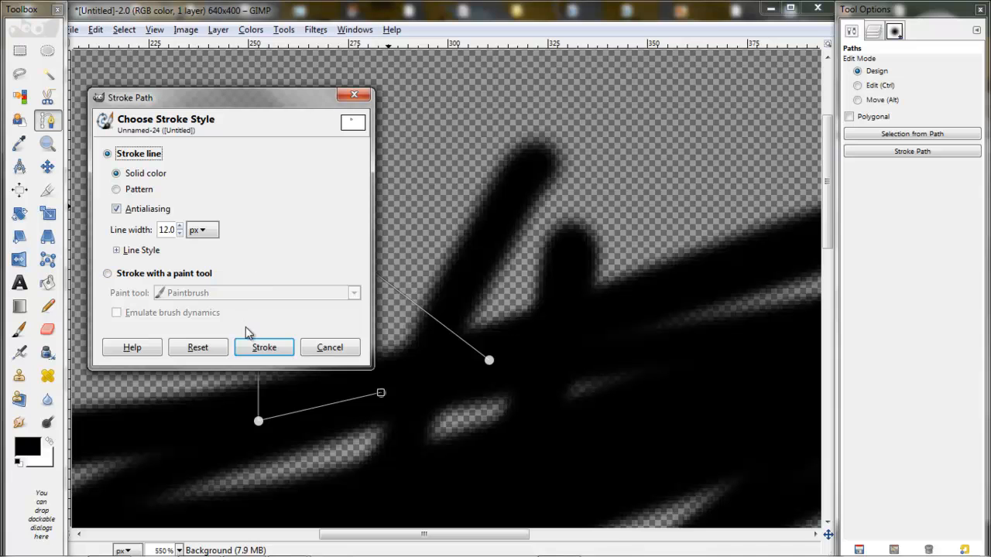
click(263, 347)
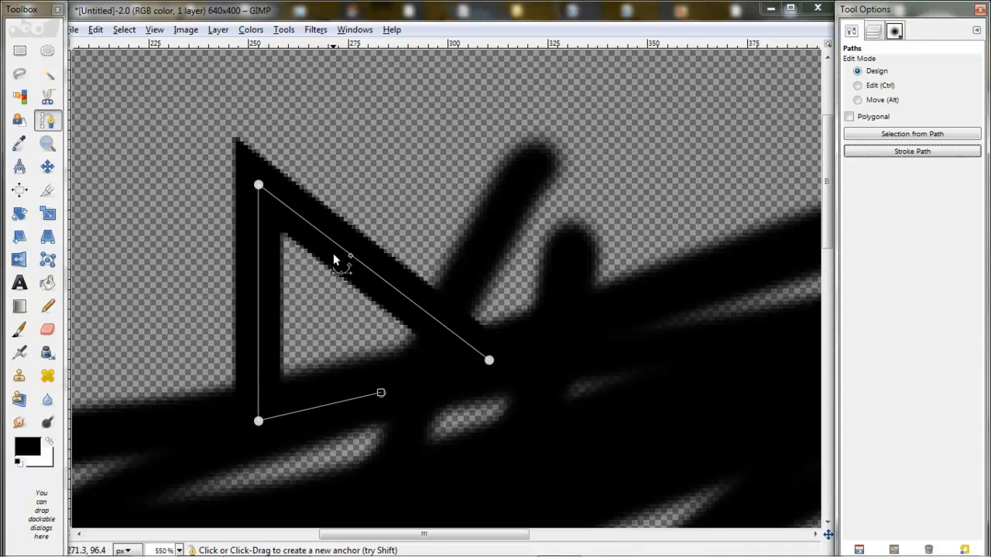
click(31, 443)
click(493, 423)
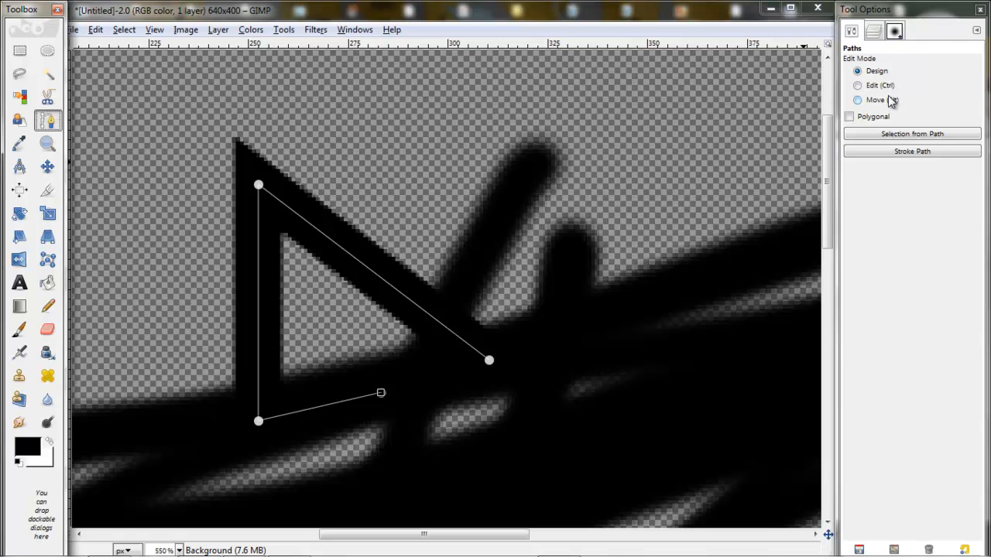
- Shift the path's upper-left anchor slightly, move its end anchor up and bend the last segment into a curve
mouse_move(259, 185)
mouse_down()
mouse_move(186, 203)
mouse_move(262, 191)
mouse_up()
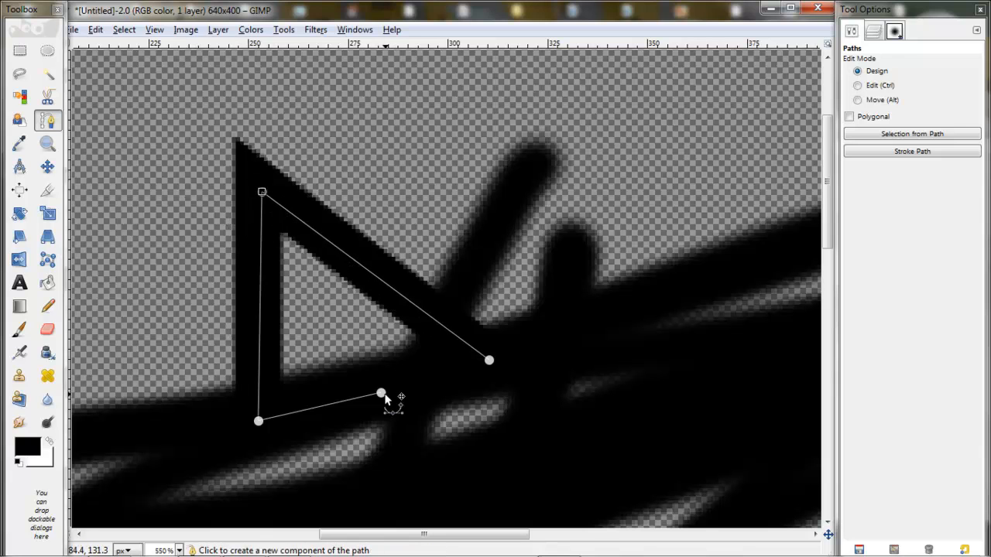
drag(381, 395, 386, 363)
drag(329, 388, 400, 474)
scroll(382, 439, down, 2)
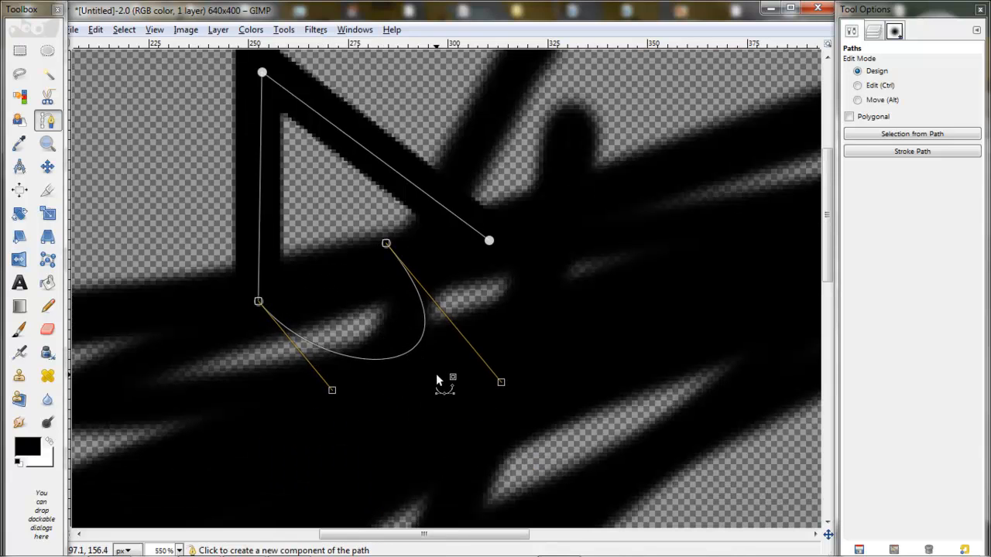
scroll(441, 382, up, 2)
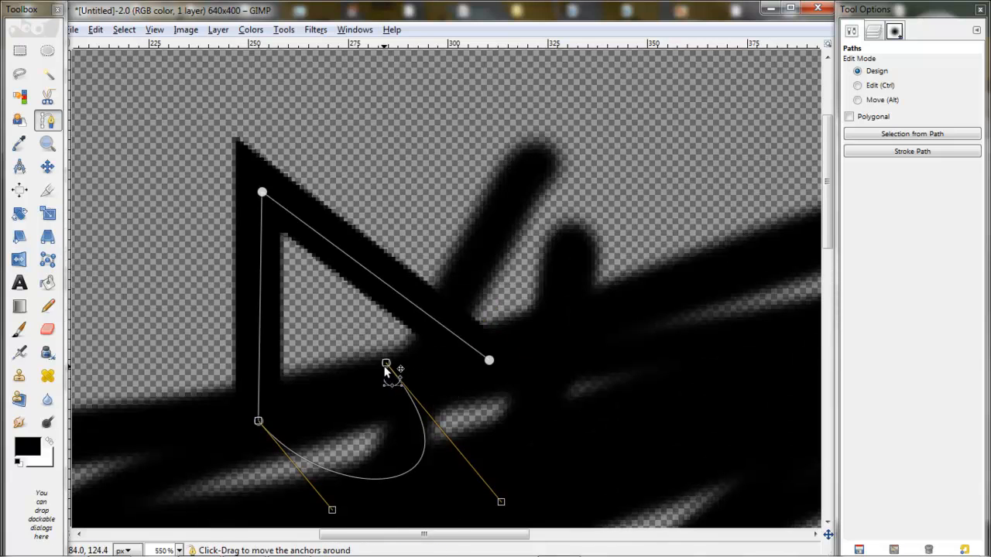
scroll(384, 373, down, 2)
scroll(385, 387, up, 2)
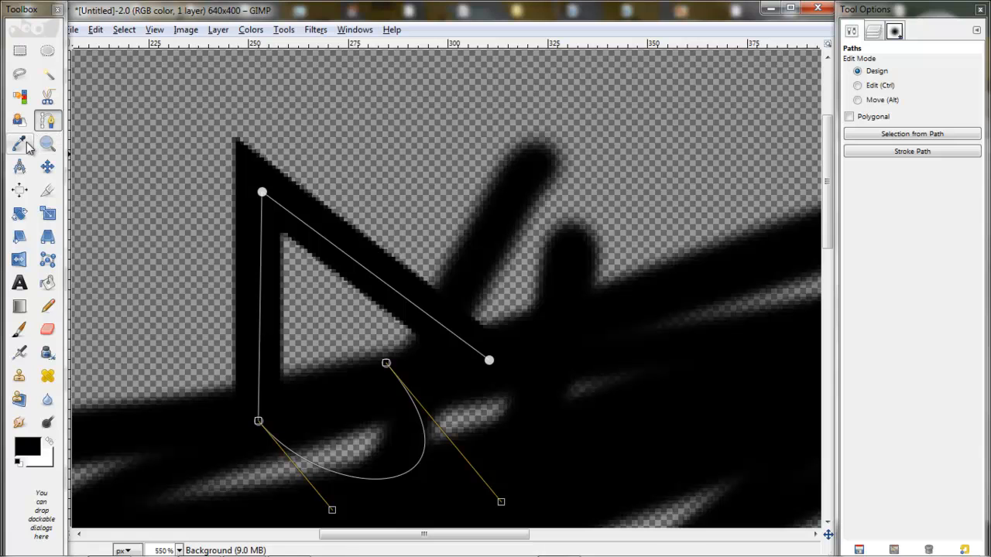
click(123, 30)
click(130, 46)
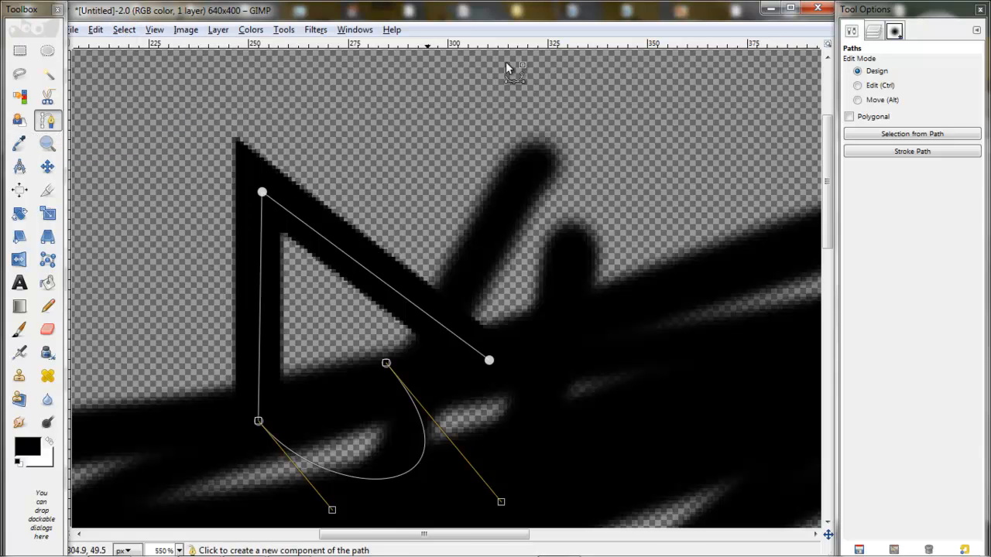
- Pick the black of the triangle's stroke as the background color with the Color Picker
click(20, 145)
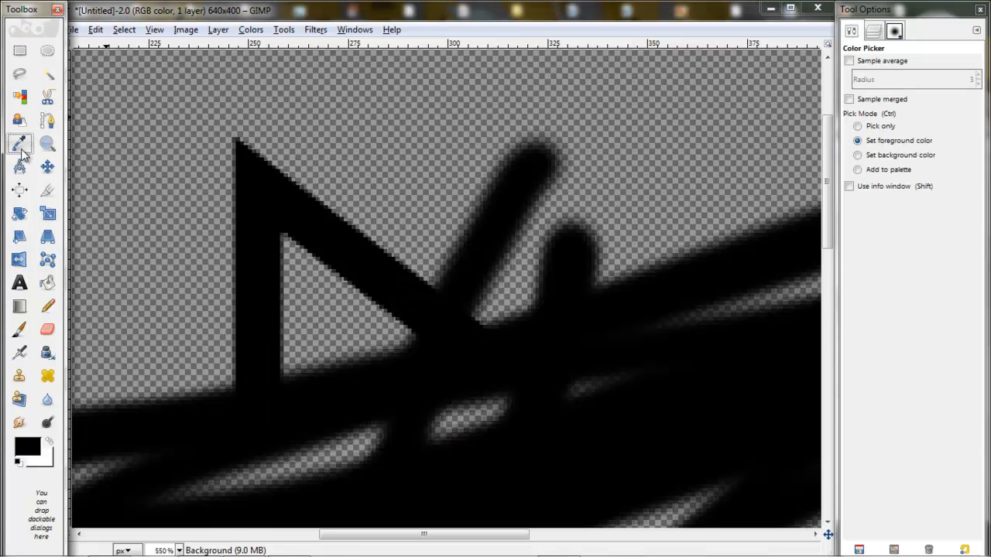
ctrl+click(411, 288)
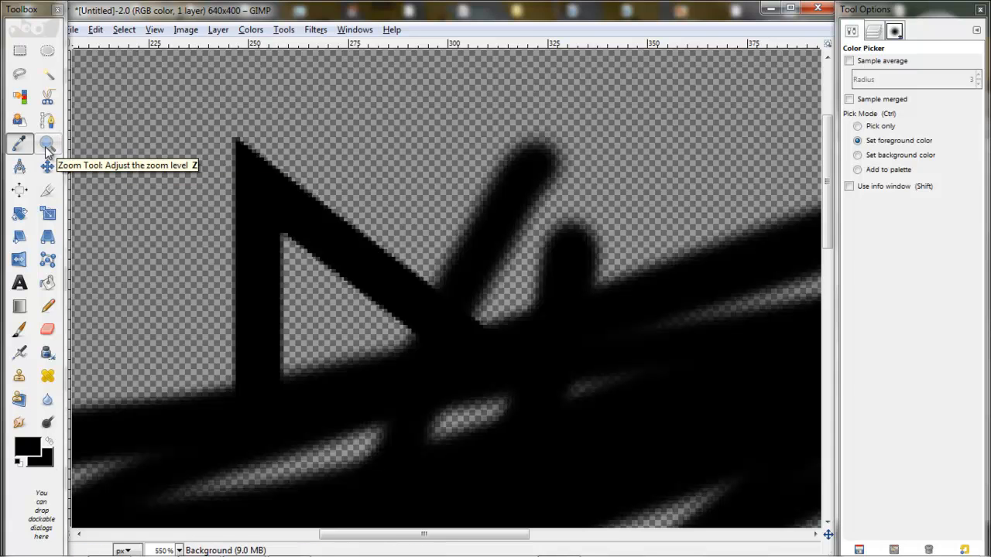
- Try the Zoom tool on the stroked triangle with the direction set to Zoom in
click(47, 145)
click(385, 269)
click(857, 88)
click(459, 257)
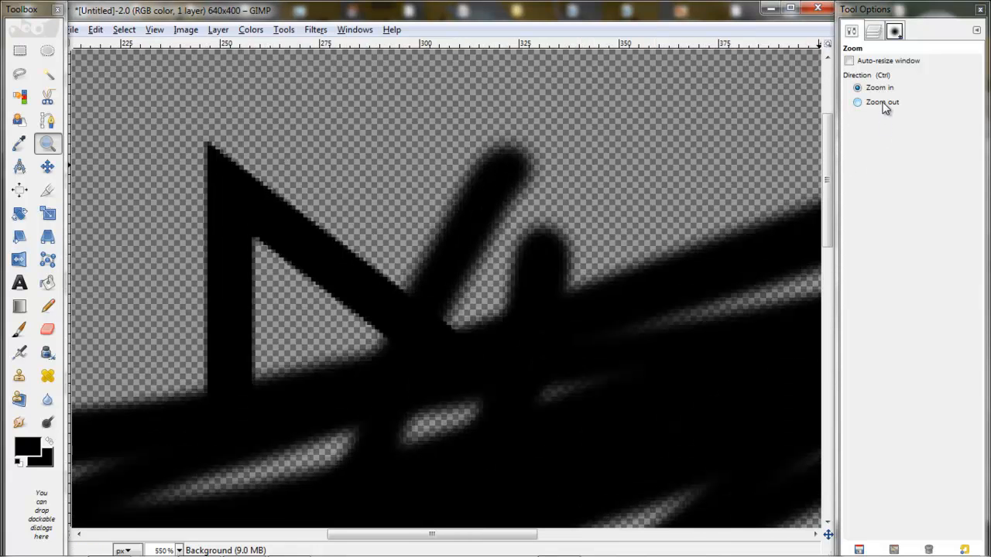
- Examine the triangle and scribble at different zoom levels, from single pixels out to the wider drawing
click(20, 166)
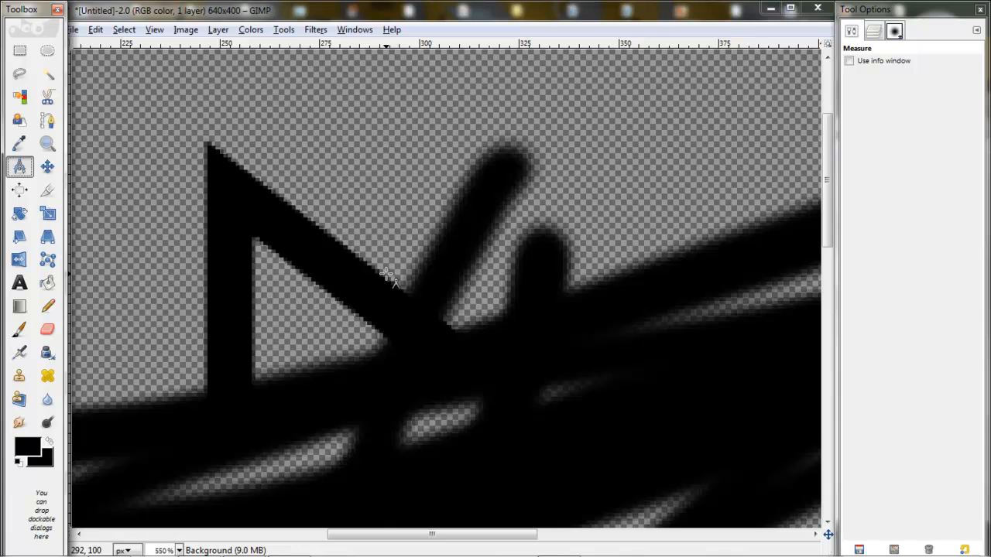
click(48, 143)
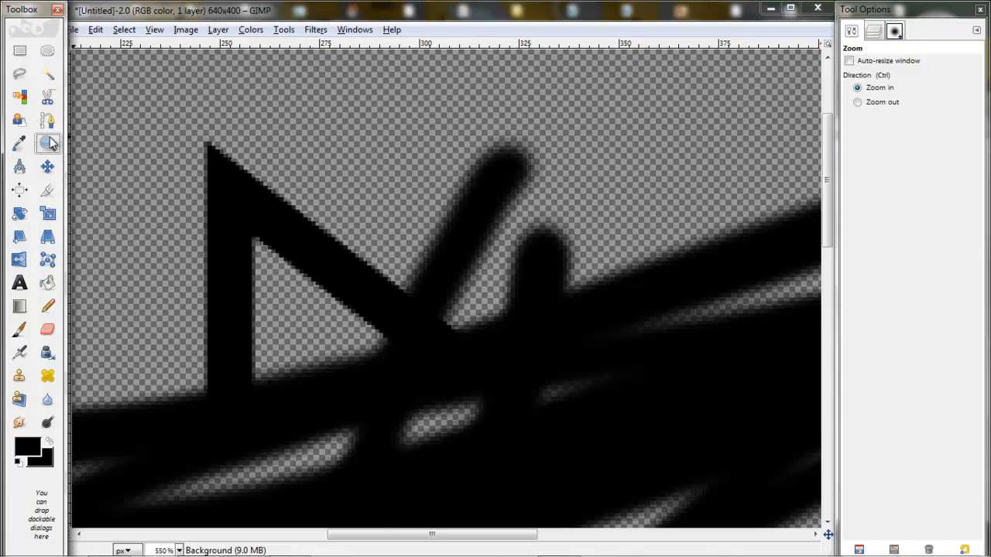
click(19, 143)
scroll(405, 244, down, 1)
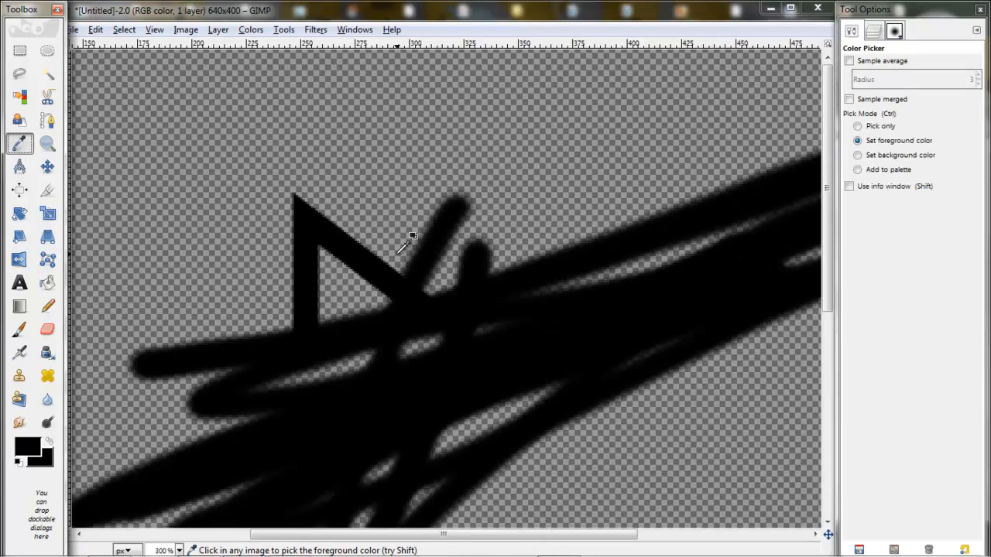
scroll(404, 244, up, 3)
scroll(404, 243, down, 3)
scroll(404, 244, up, 3)
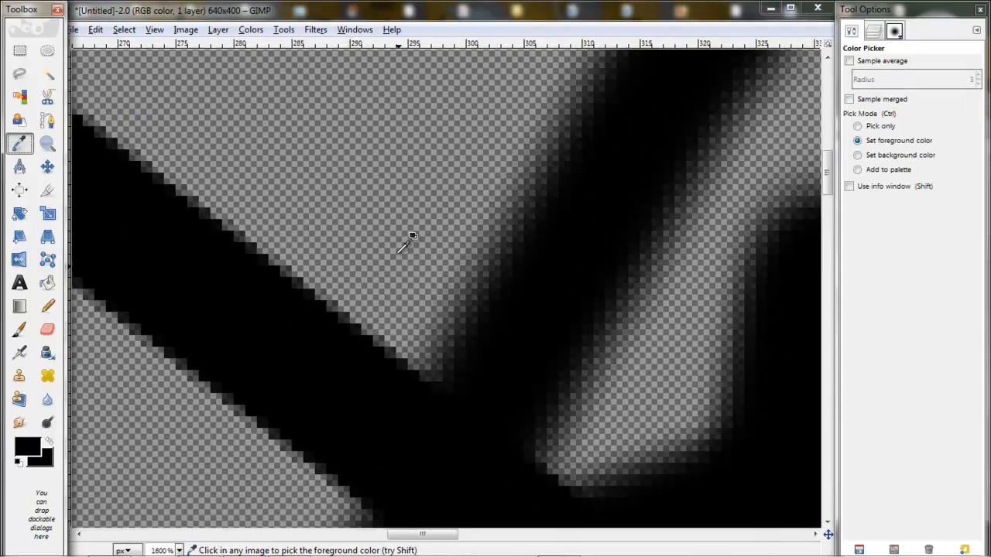
scroll(404, 244, down, 8)
scroll(404, 244, up, 2)
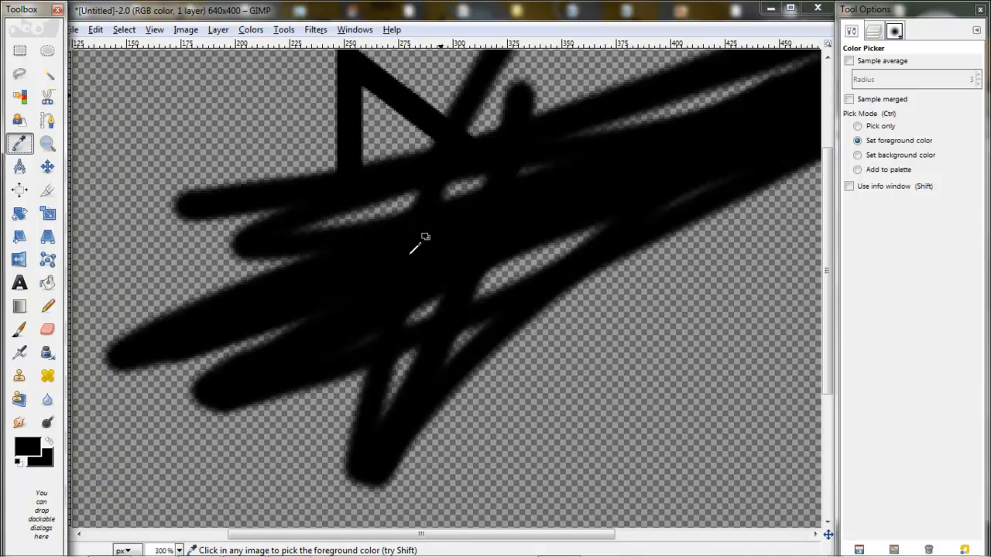
scroll(478, 261, up, 2)
scroll(462, 217, up, 1)
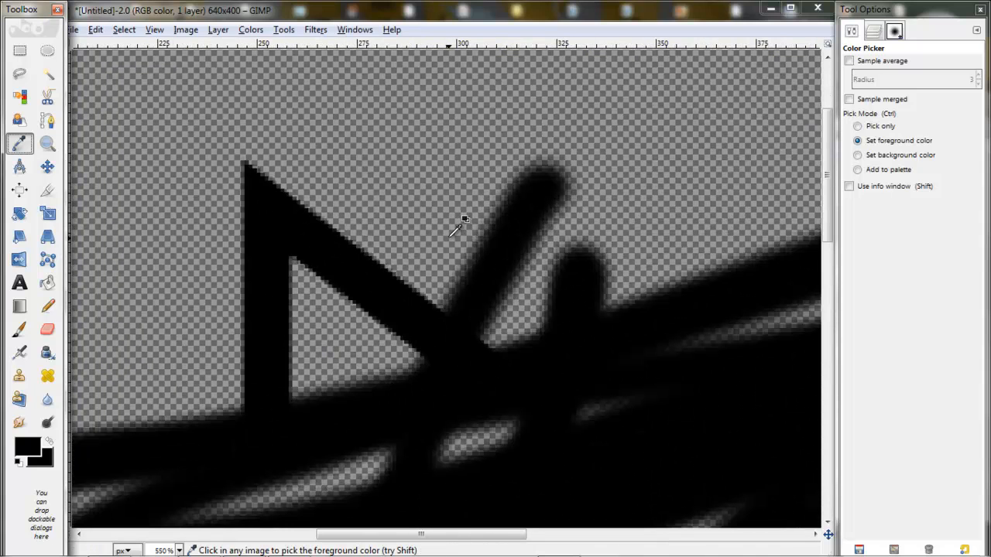
- Measure the triangle's outer slanted edge from its junction with the scribble to the upper tip
click(19, 169)
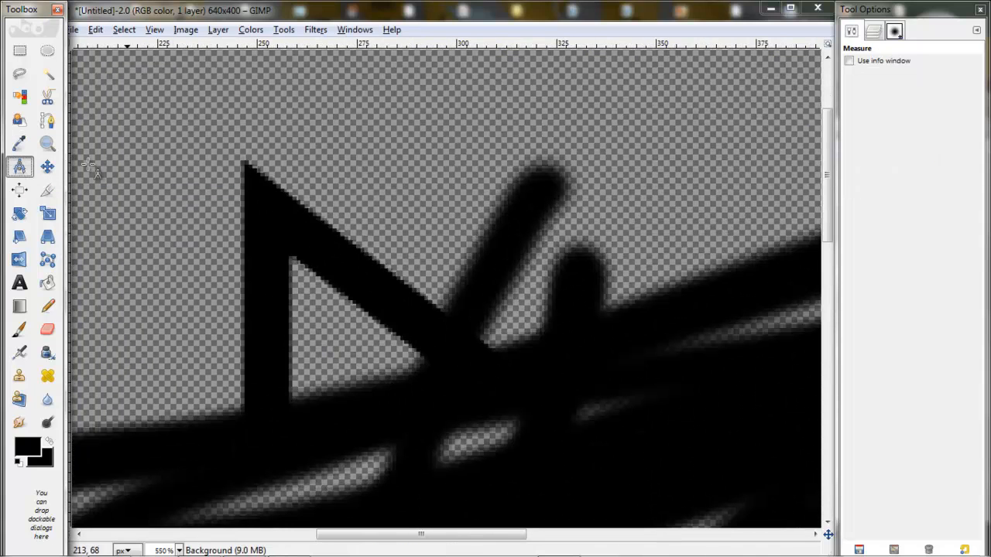
scroll(444, 301, up, 1)
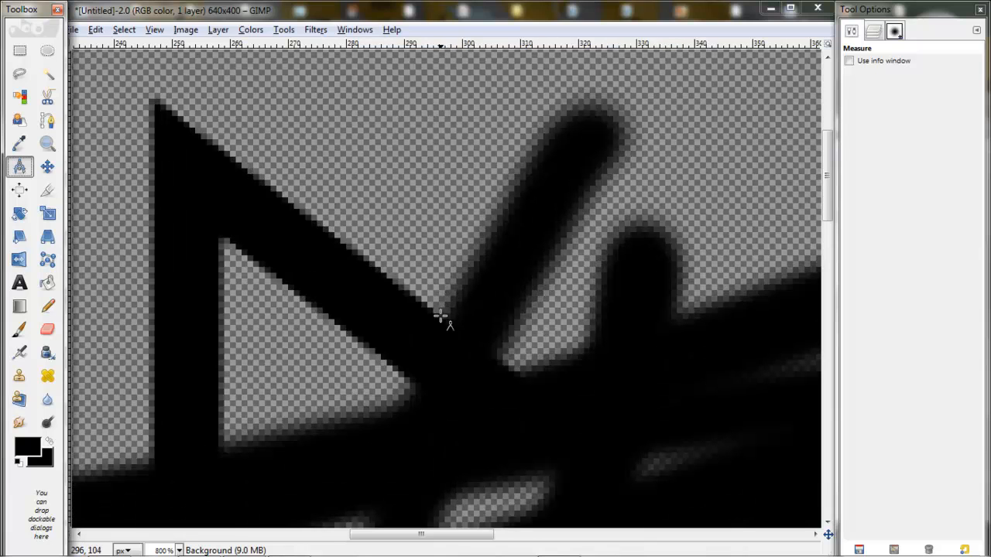
drag(438, 312, 156, 98)
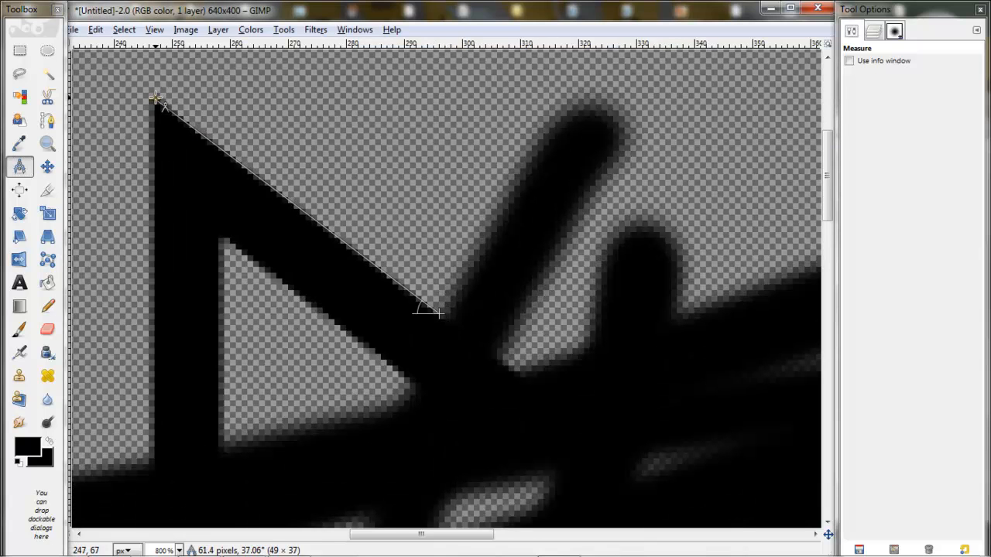
click(340, 262)
drag(438, 312, 161, 104)
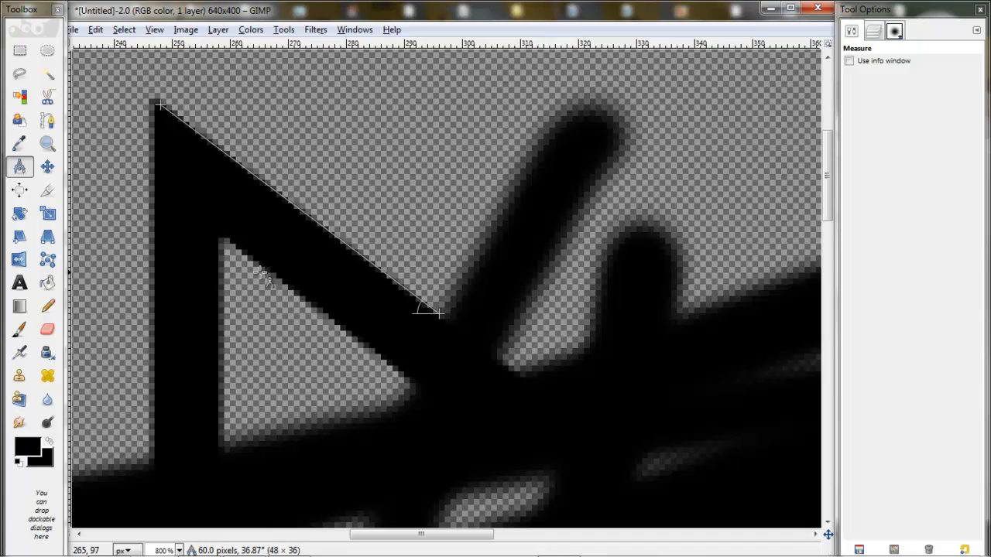
- Move the Background layer about 63 px left and 35 px down with the Move tool
click(48, 172)
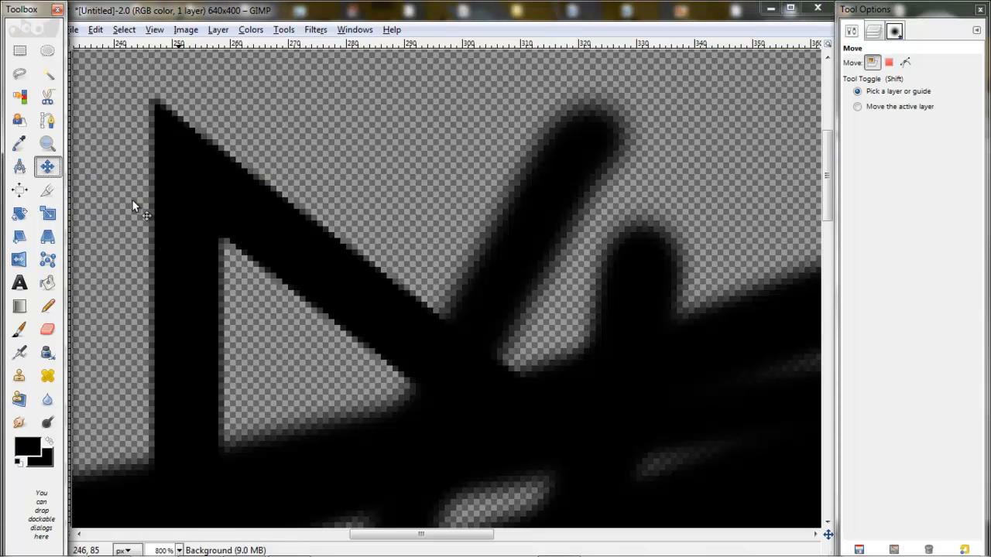
scroll(381, 275, down, 3)
scroll(373, 265, down, 3)
scroll(434, 205, up, 2)
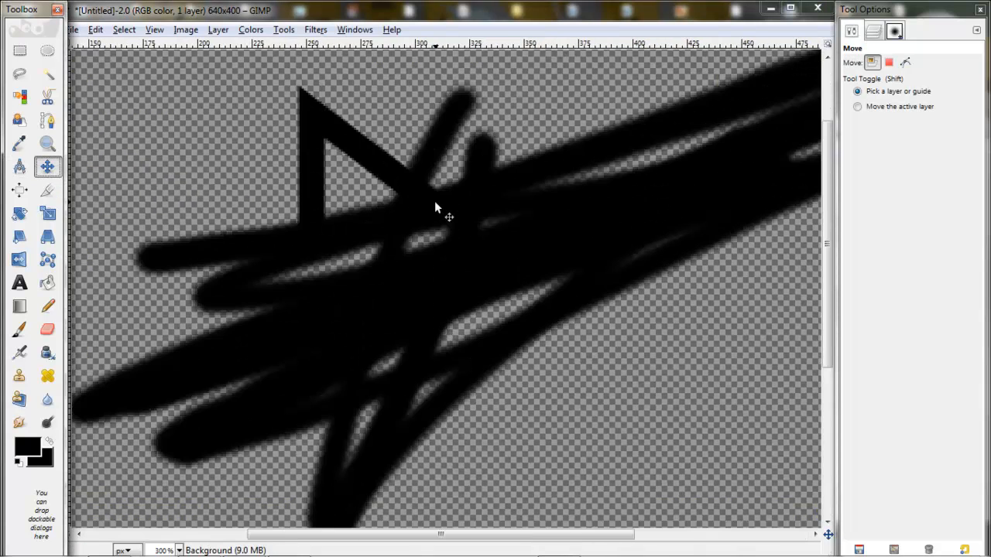
scroll(443, 306, up, 1)
scroll(420, 307, down, 2)
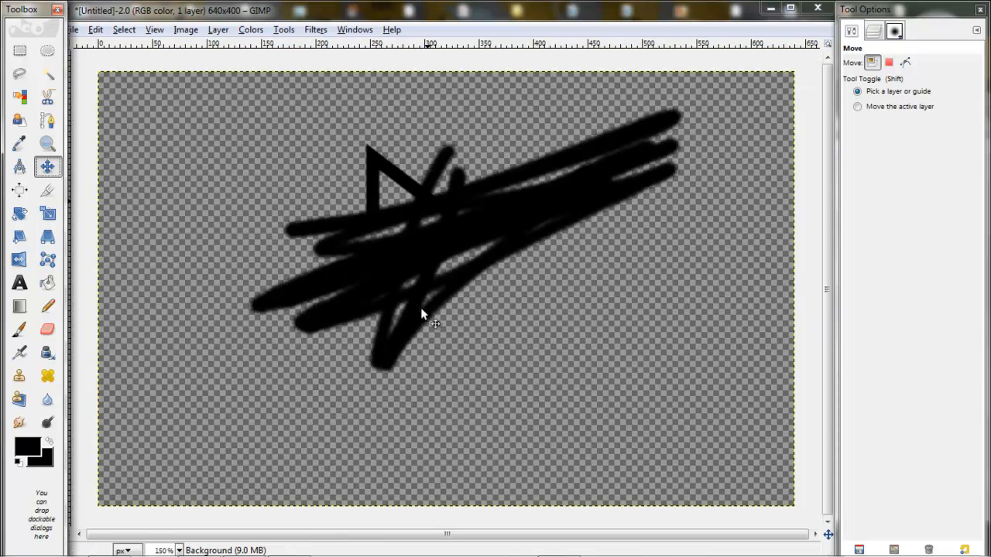
mouse_move(438, 244)
mouse_down()
mouse_move(286, 302)
mouse_move(434, 262)
mouse_up()
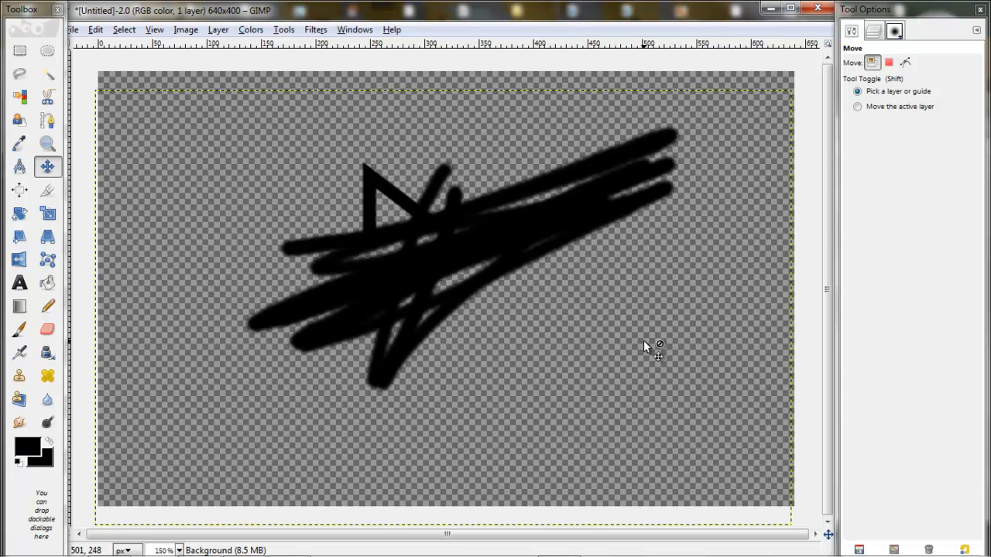
mouse_move(513, 234)
mouse_down()
mouse_move(436, 209)
mouse_move(531, 226)
mouse_move(524, 286)
mouse_move(469, 243)
mouse_move(509, 229)
mouse_move(526, 281)
mouse_move(514, 232)
mouse_move(537, 283)
mouse_move(531, 270)
mouse_move(452, 254)
mouse_up()
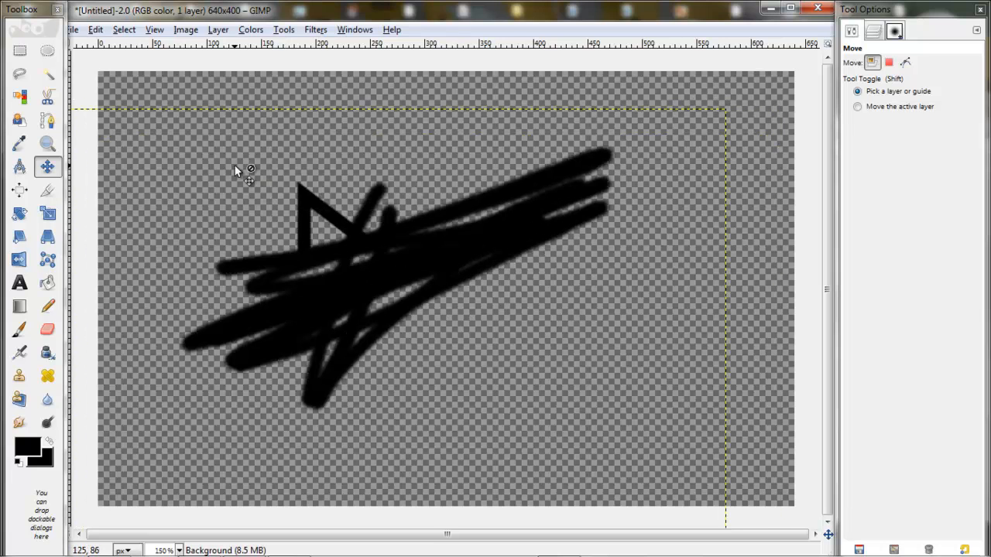
- Try cropping the image to a 275 × 190 px area at position 162, 69 over the scribble, and undo the crop
click(20, 191)
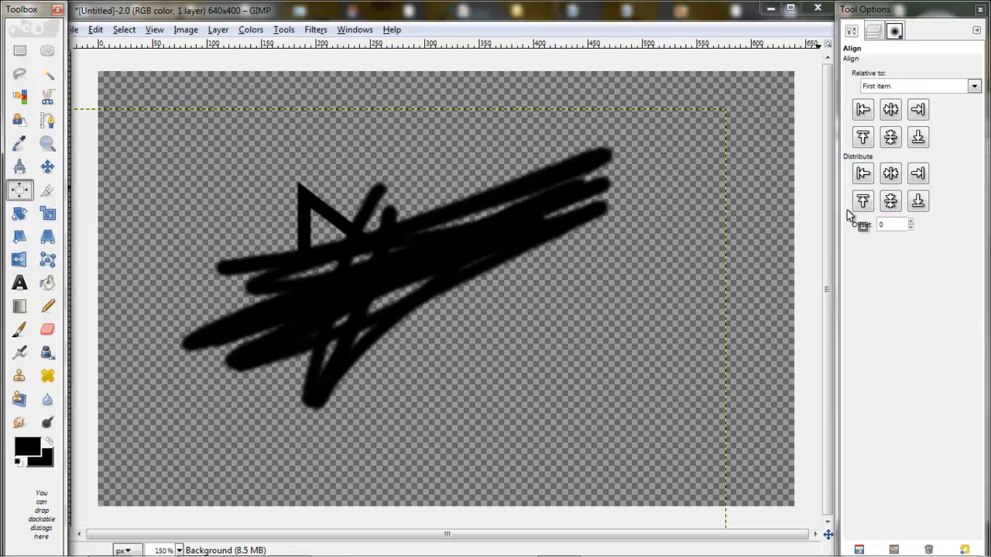
click(47, 192)
drag(275, 147, 572, 352)
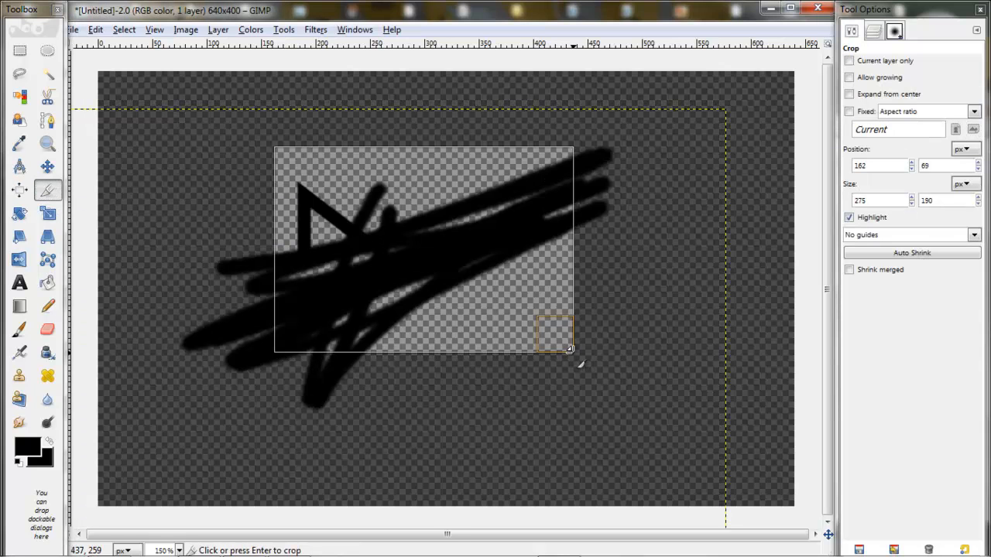
click(420, 251)
key(ctrl+z)
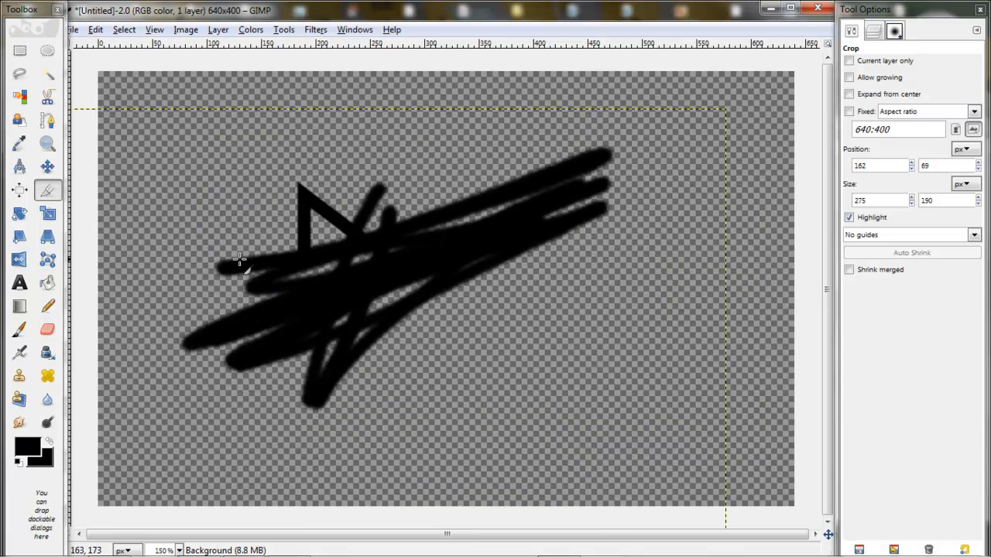
- Try rotating the layer by about 81.65° around its center, and cancel the rotation
click(20, 215)
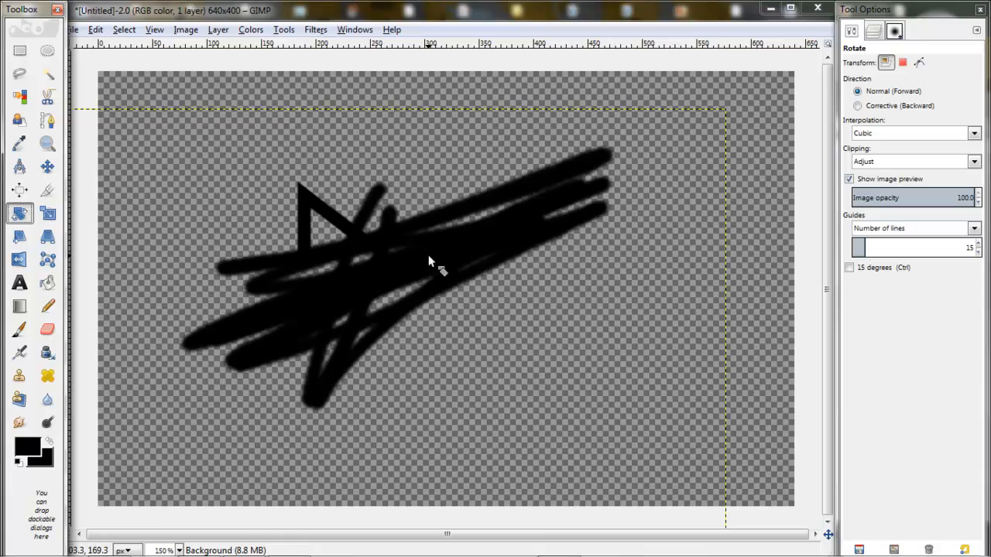
click(405, 253)
drag(482, 161, 238, 173)
double_click(97, 81)
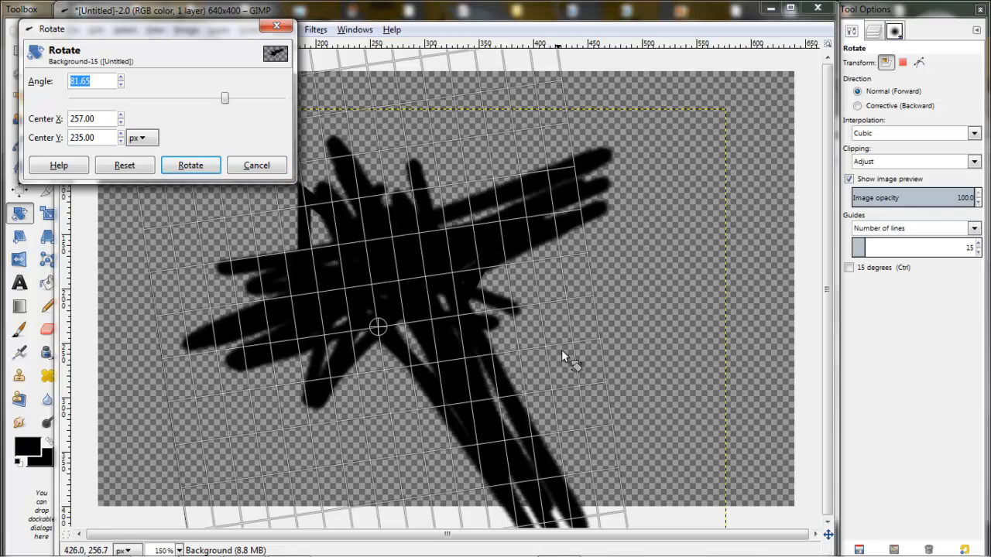
click(255, 165)
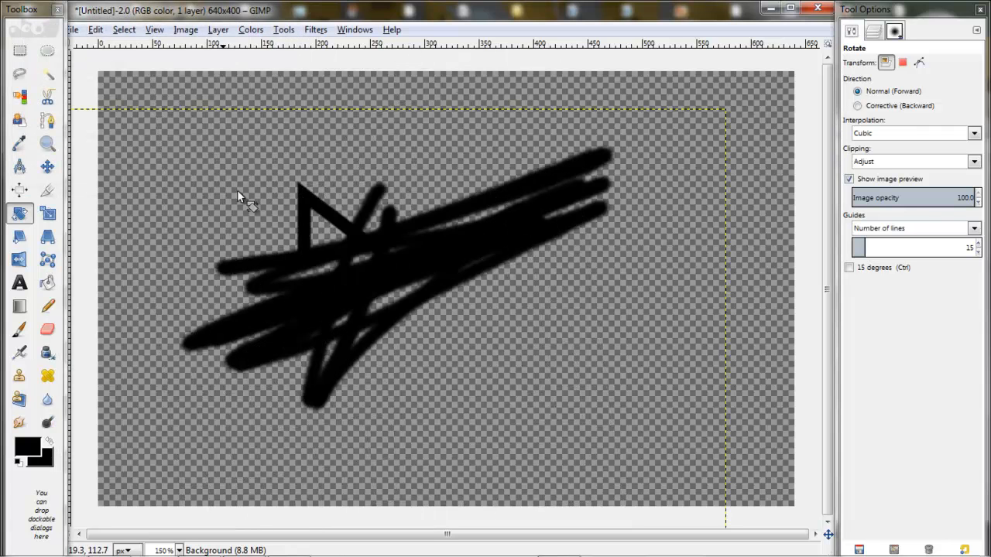
- Try scaling the layer down to about 471 × 236 px, and cancel the scaling
click(48, 215)
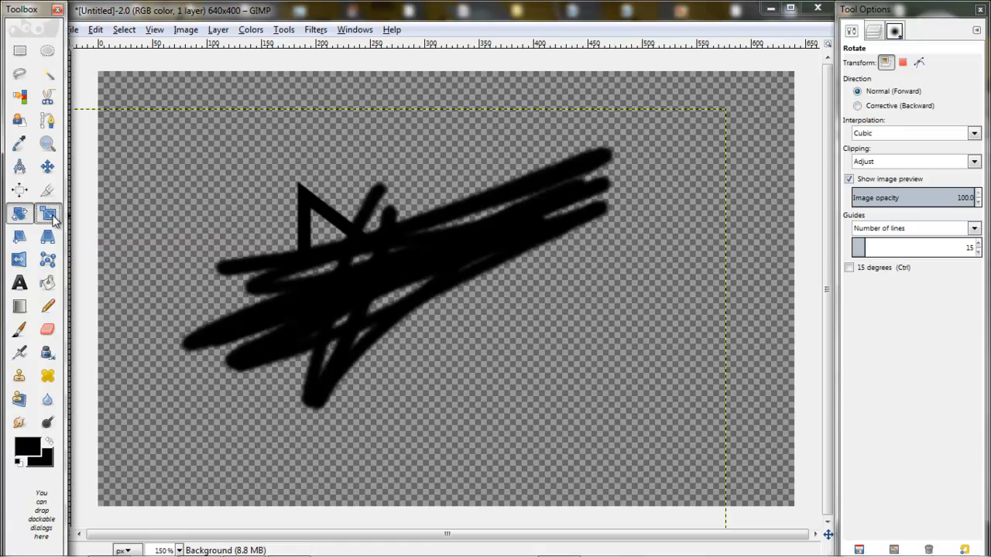
click(442, 261)
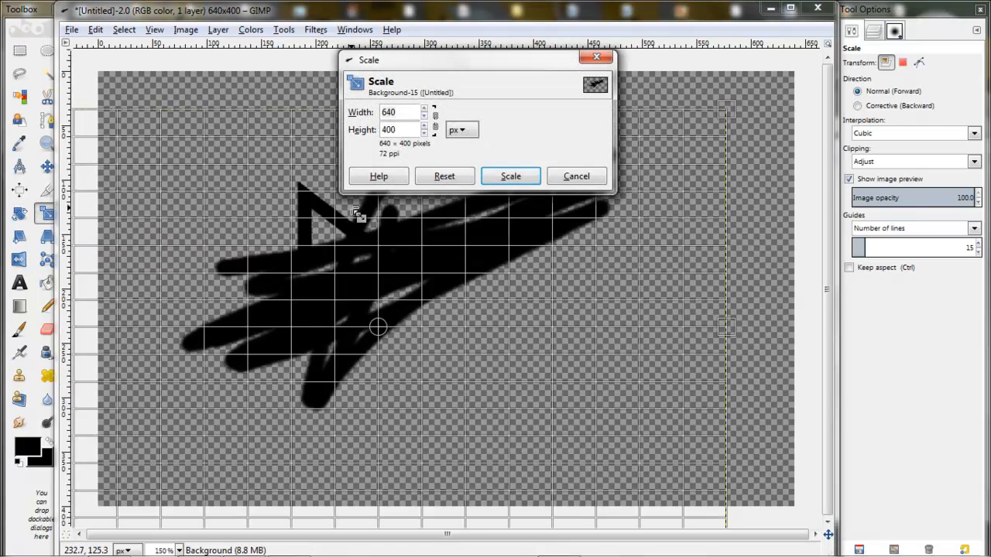
drag(740, 122, 642, 250)
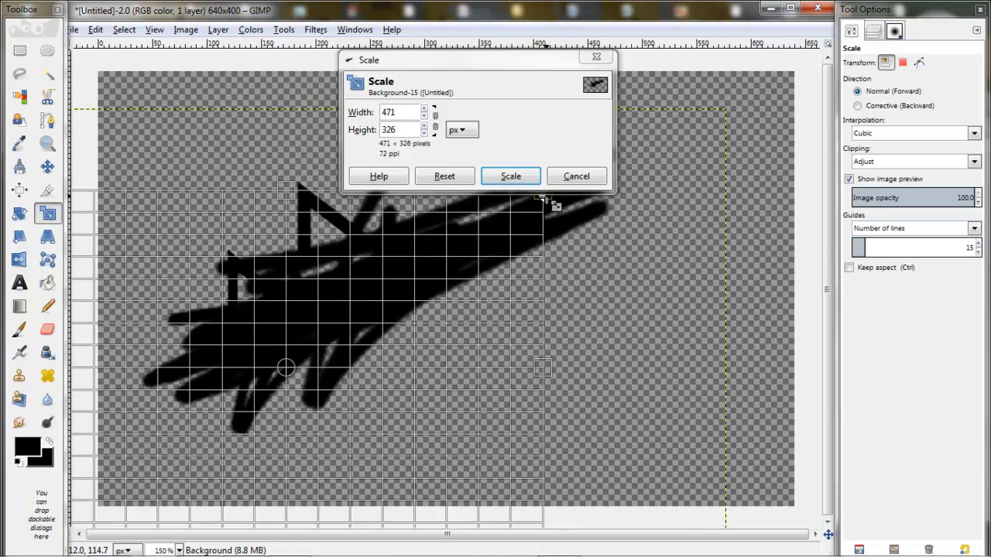
drag(545, 203, 569, 278)
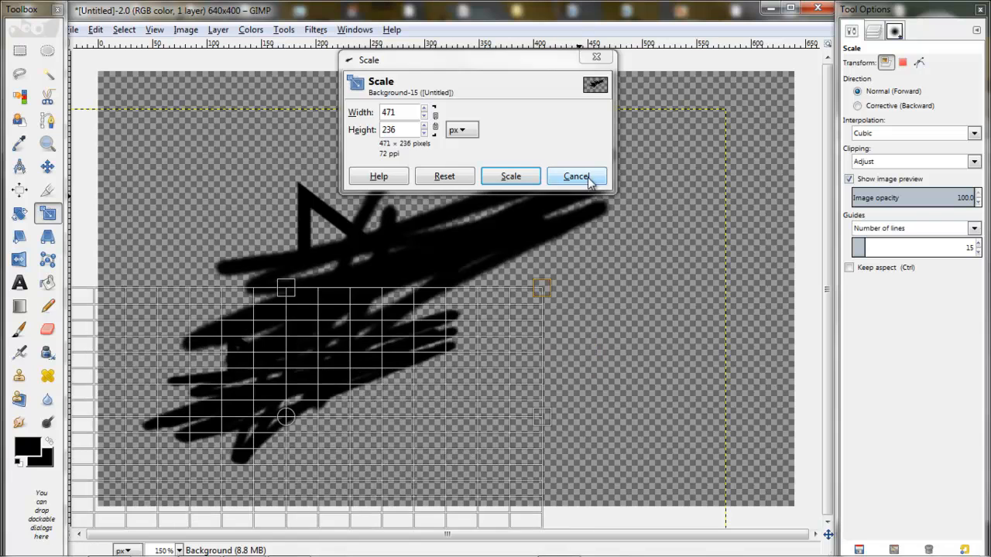
click(586, 180)
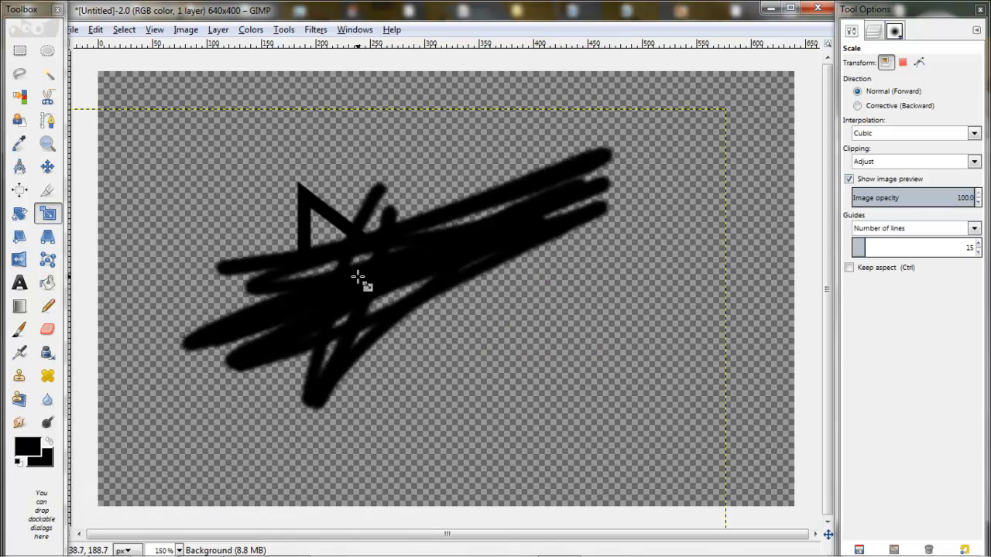
- Try shearing the layer with a Y magnitude of -37 and X at 0, and cancel the shear
click(20, 236)
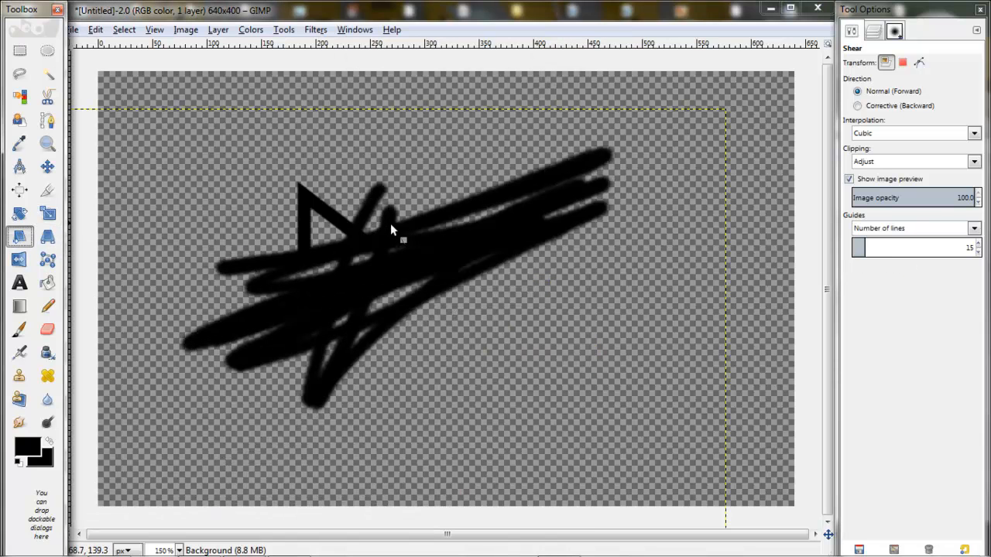
drag(379, 215, 344, 218)
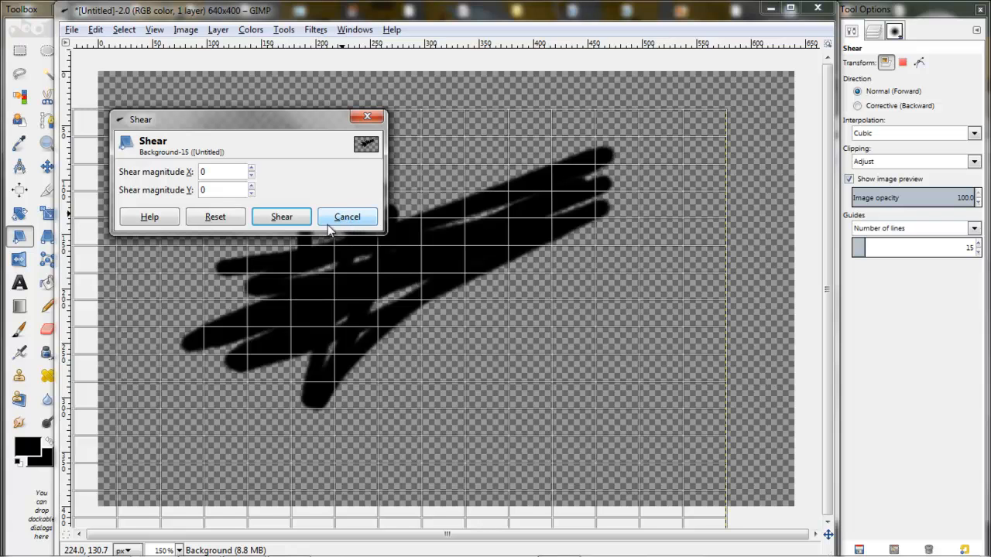
drag(533, 181, 535, 228)
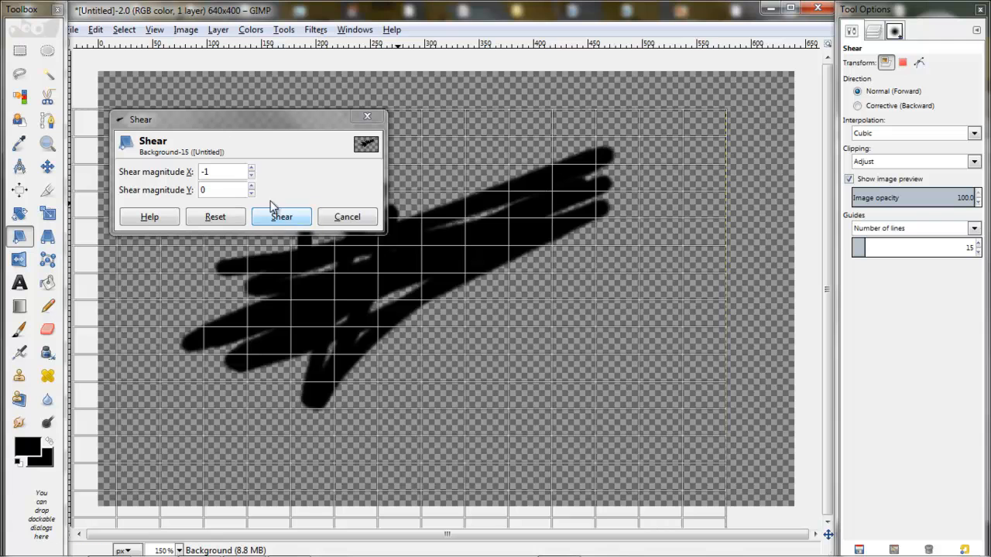
click(223, 170)
text(0)
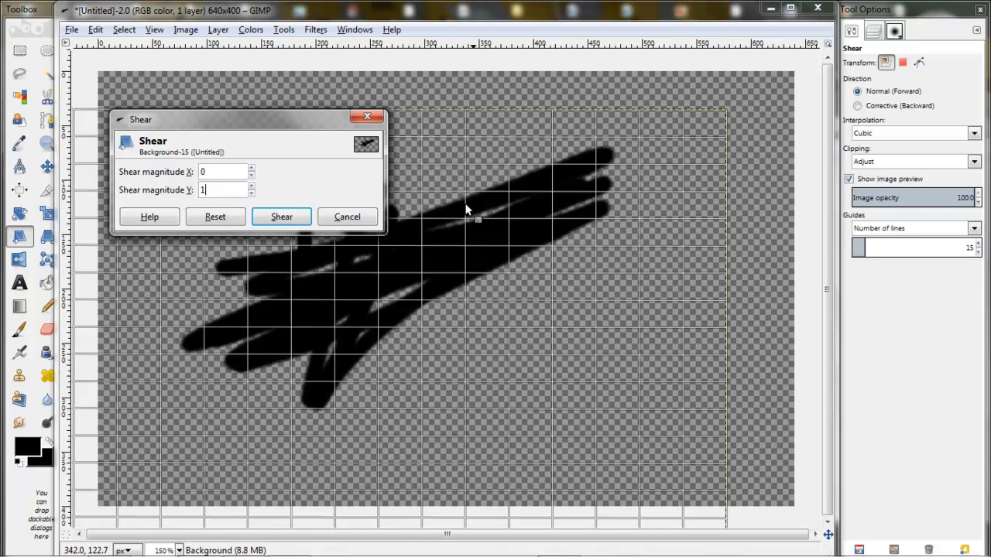
drag(537, 193, 449, 155)
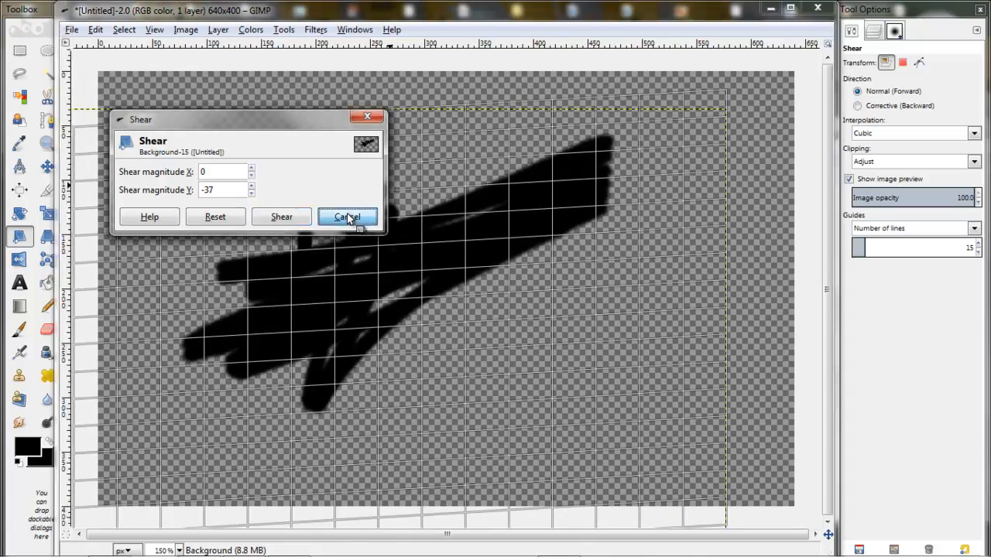
click(346, 217)
- Try a strong perspective distortion of the layer by pulling its corners inward, and cancel the transform
click(48, 237)
click(395, 282)
drag(733, 109, 418, 159)
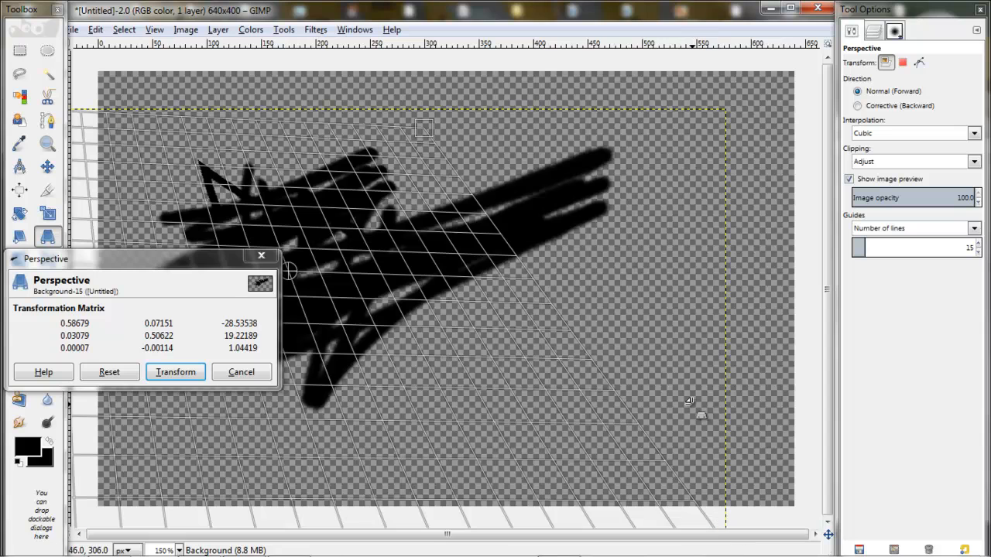
key(1)
drag(629, 464, 563, 256)
drag(178, 469, 322, 313)
drag(170, 169, 264, 376)
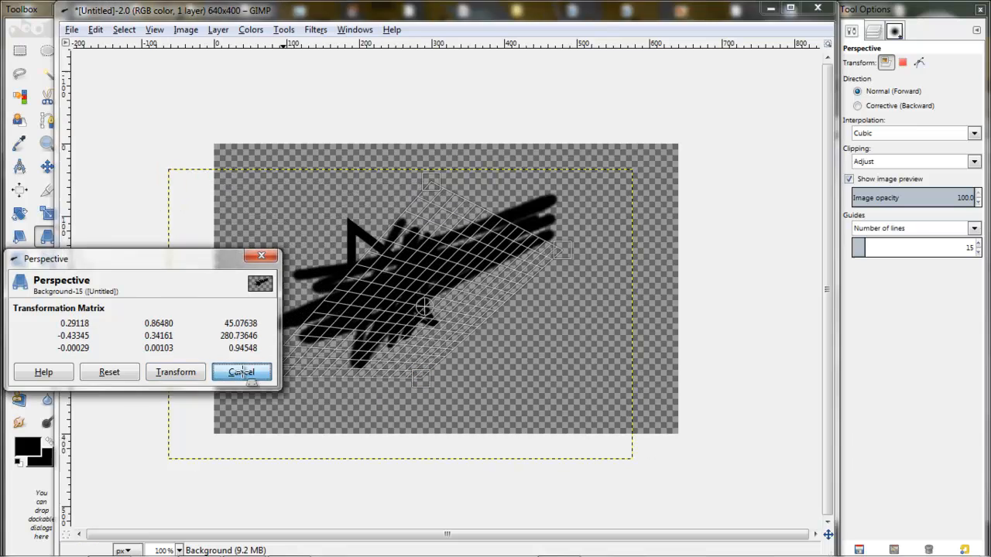
click(241, 372)
- Distort the layer slightly with the Perspective tool by pulling it down and to the right, and apply the transform
scroll(464, 238, up, 2)
scroll(433, 239, down, 3)
click(523, 210)
drag(524, 211, 535, 245)
click(175, 372)
scroll(457, 259, up, 3)
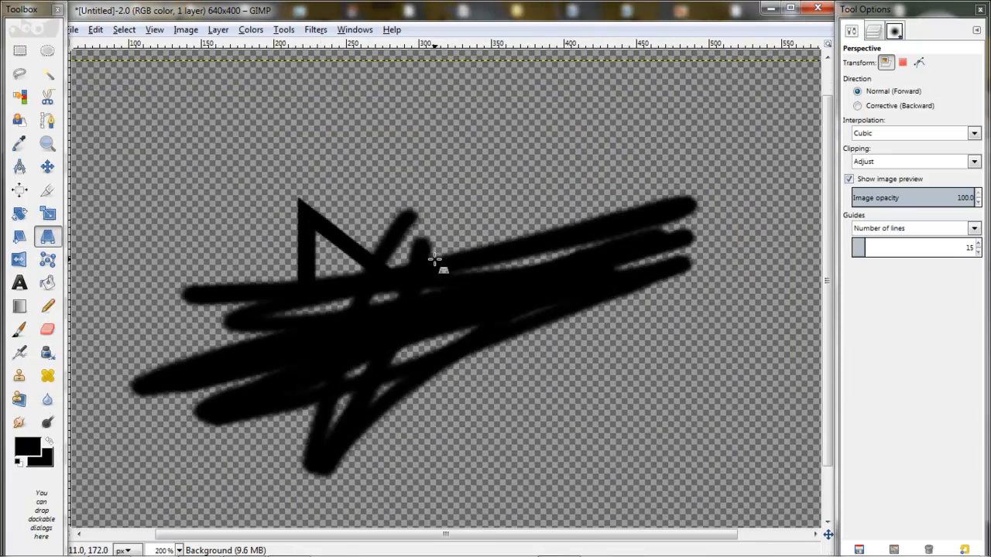
- Flip the layer vertically with the Flip tool, and flip it back
click(21, 261)
scroll(379, 265, down, 2)
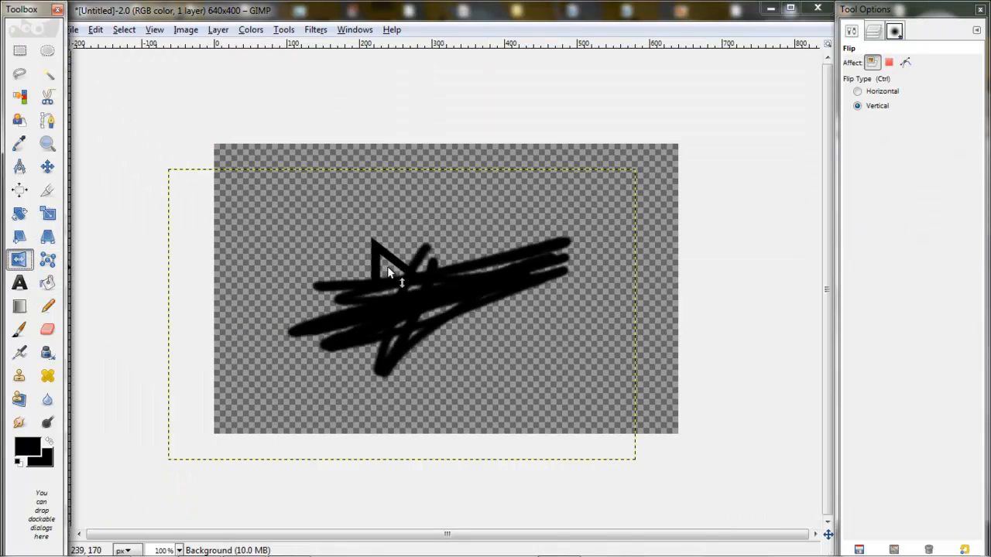
click(421, 287)
click(421, 287)
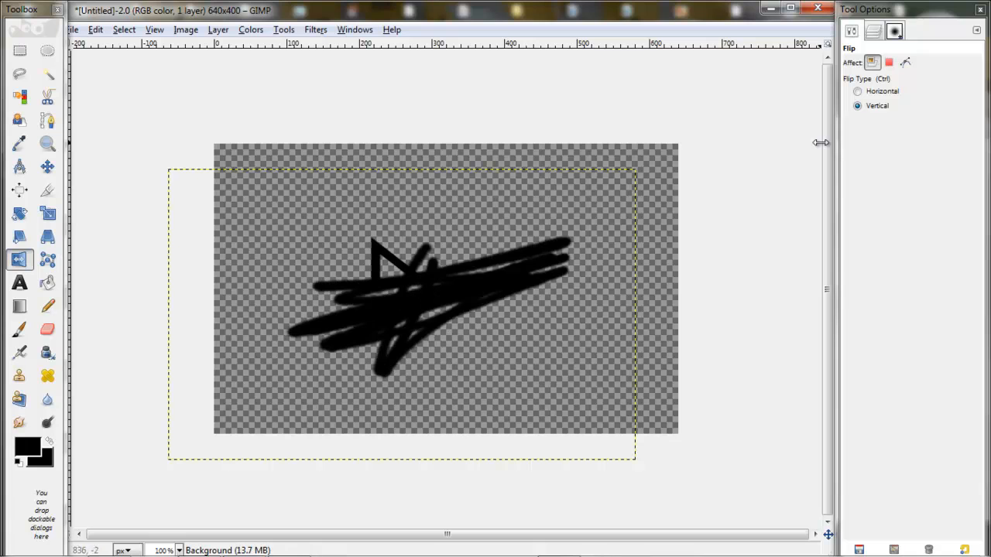
- Set the flip type to Horizontal, flip the layer, and flip it back
click(880, 92)
click(421, 292)
click(421, 292)
click(129, 31)
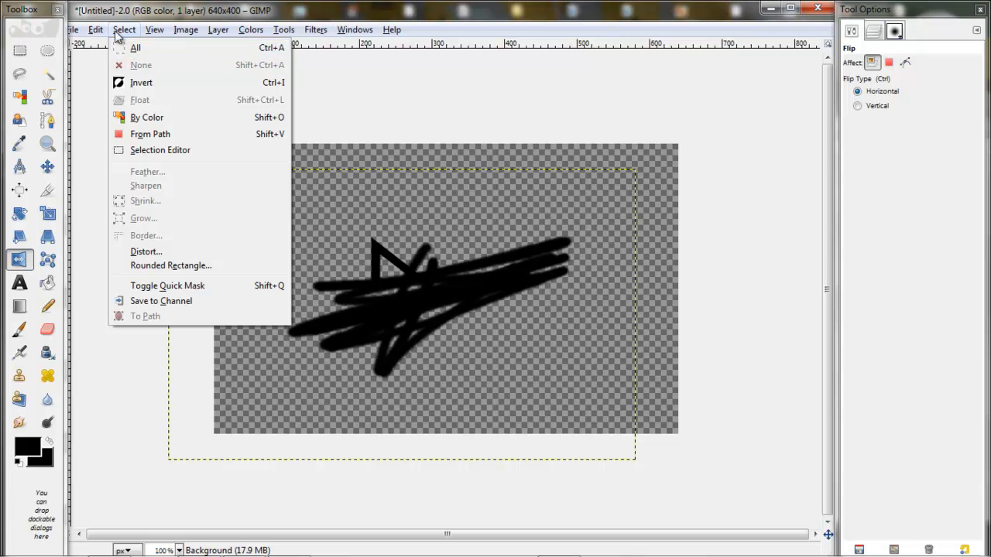
click(121, 31)
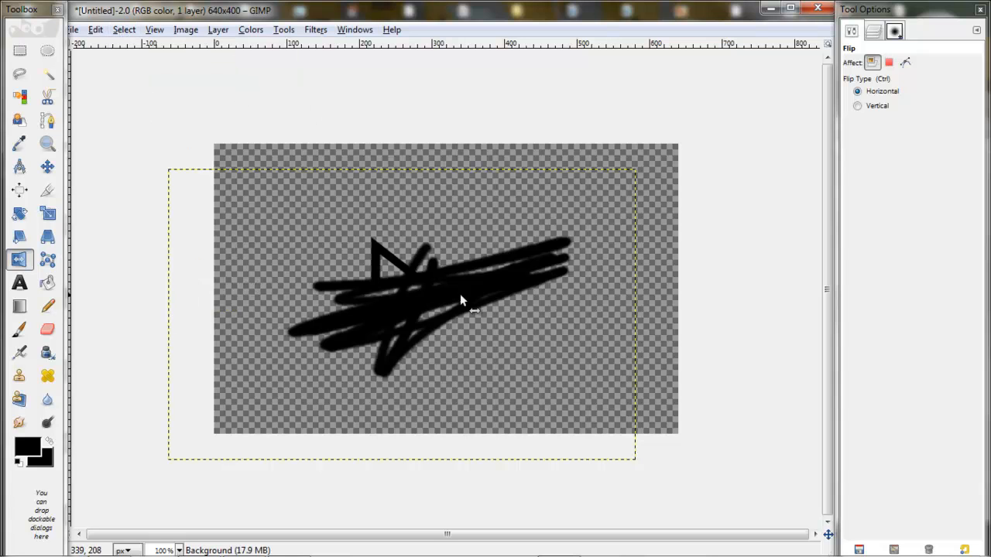
click(123, 30)
click(123, 31)
- Select a 113 × 142 px rectangle at position 297, 146 over the scribble and flip its contents horizontally
click(20, 50)
drag(430, 250, 511, 353)
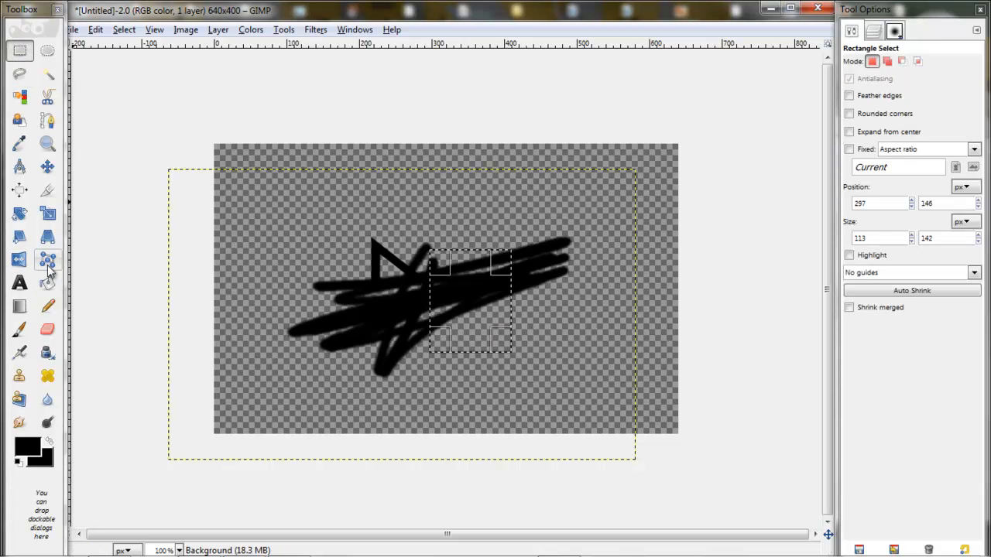
click(19, 259)
click(475, 275)
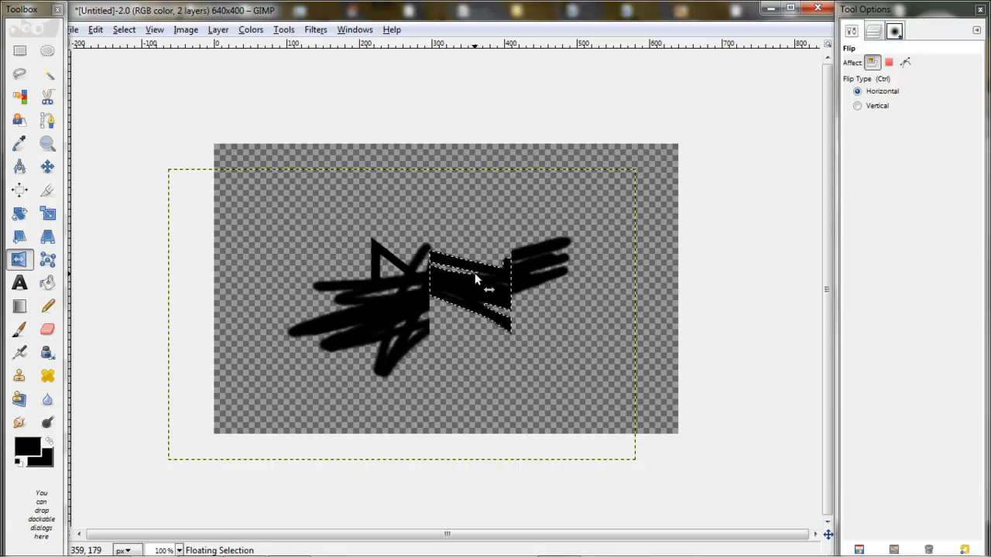
click(131, 31)
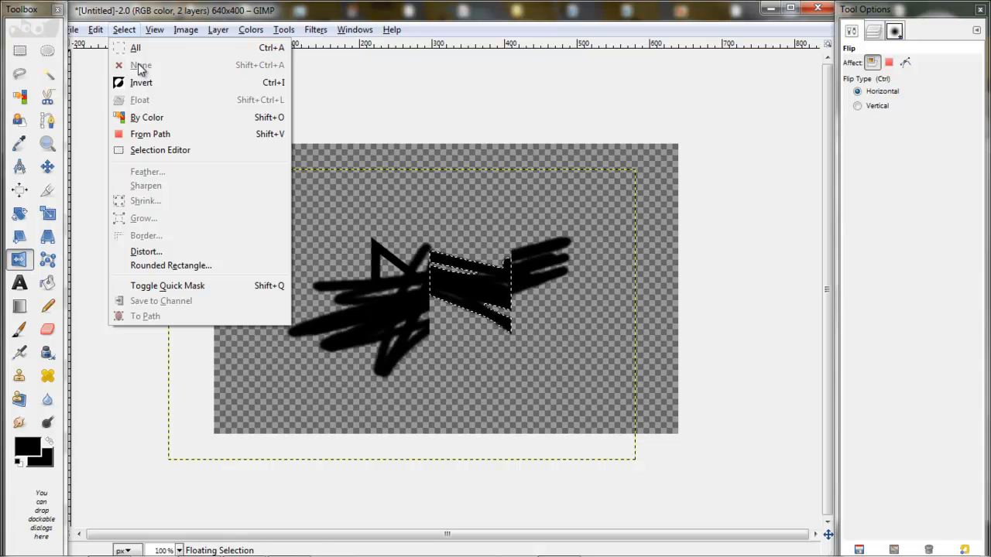
click(122, 31)
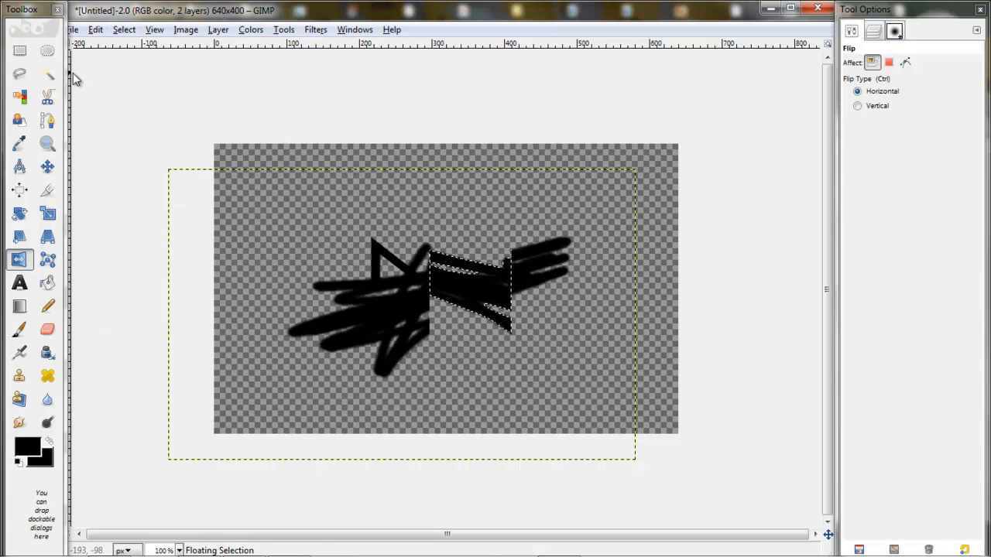
click(47, 51)
click(49, 76)
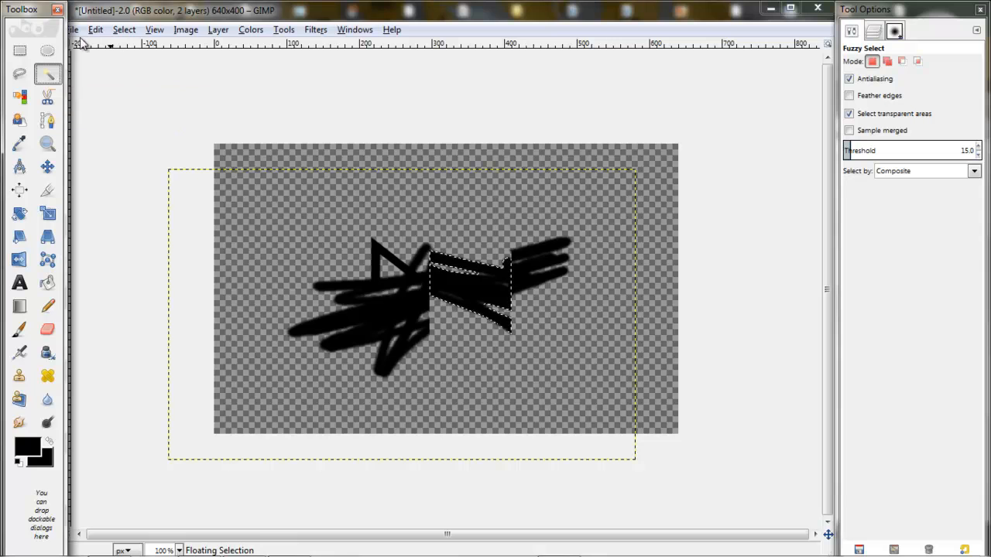
click(127, 30)
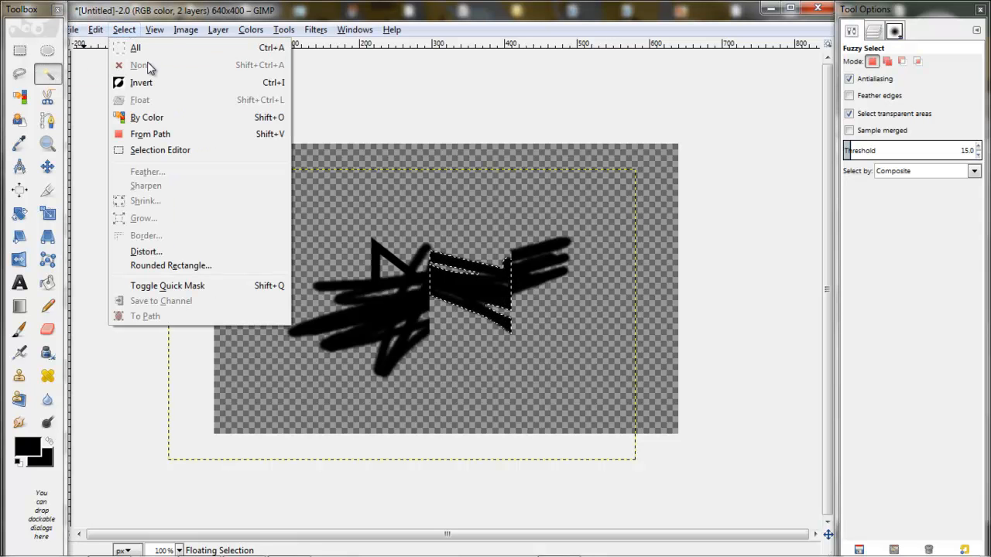
click(127, 30)
scroll(493, 288, up, 3)
scroll(493, 288, up, 3)
scroll(493, 277, down, 3)
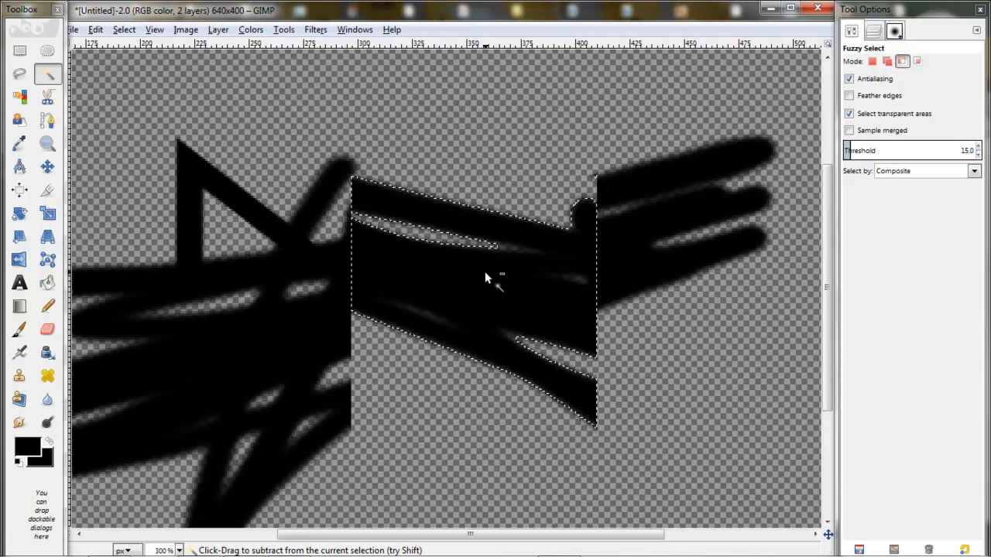
click(21, 307)
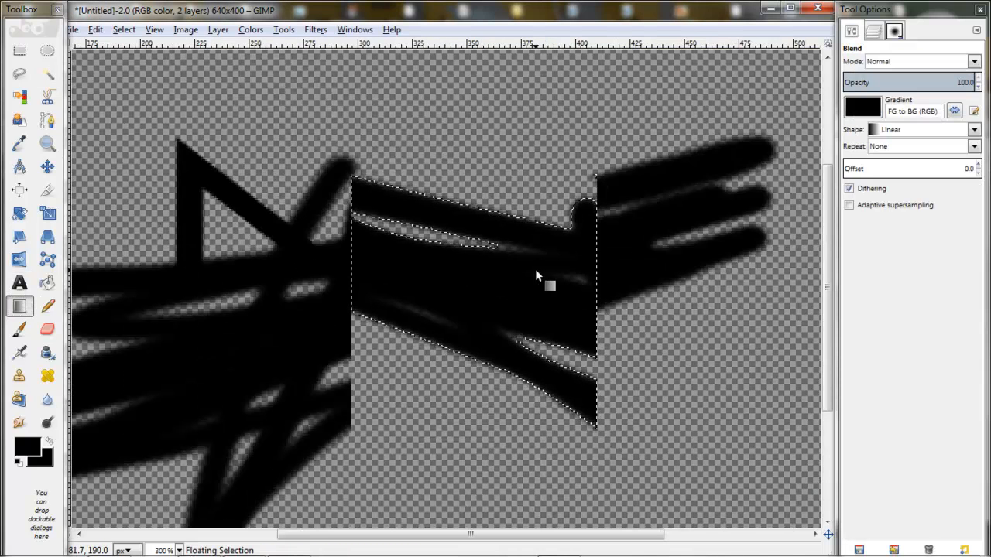
- Select the entire image, and delete the Floating Selection layer holding the flipped piece
click(121, 29)
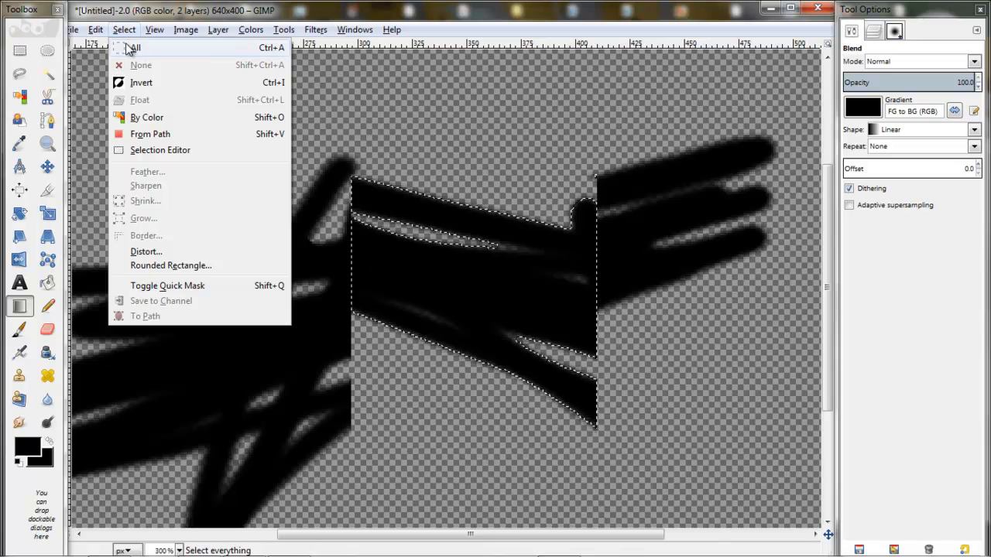
click(129, 48)
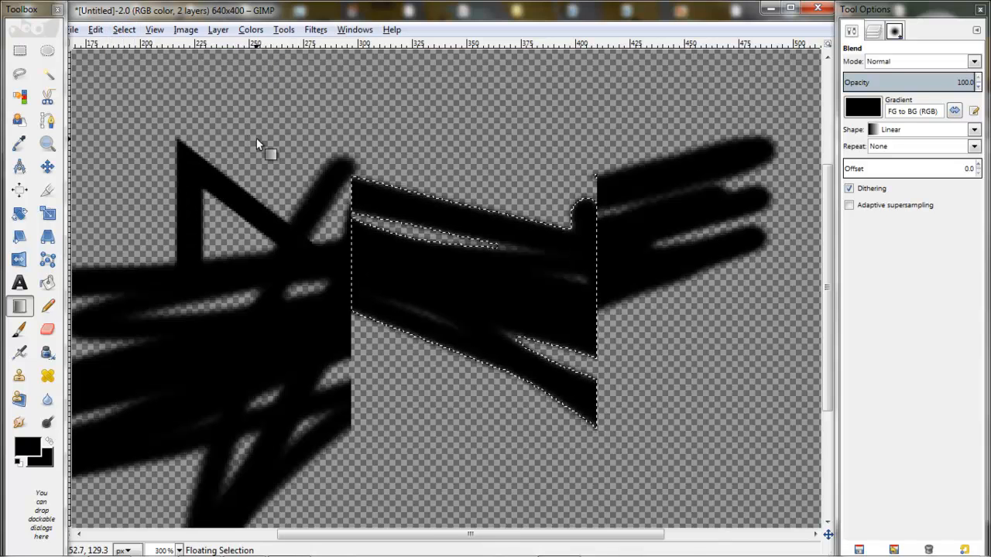
scroll(247, 137, down, 2)
click(873, 32)
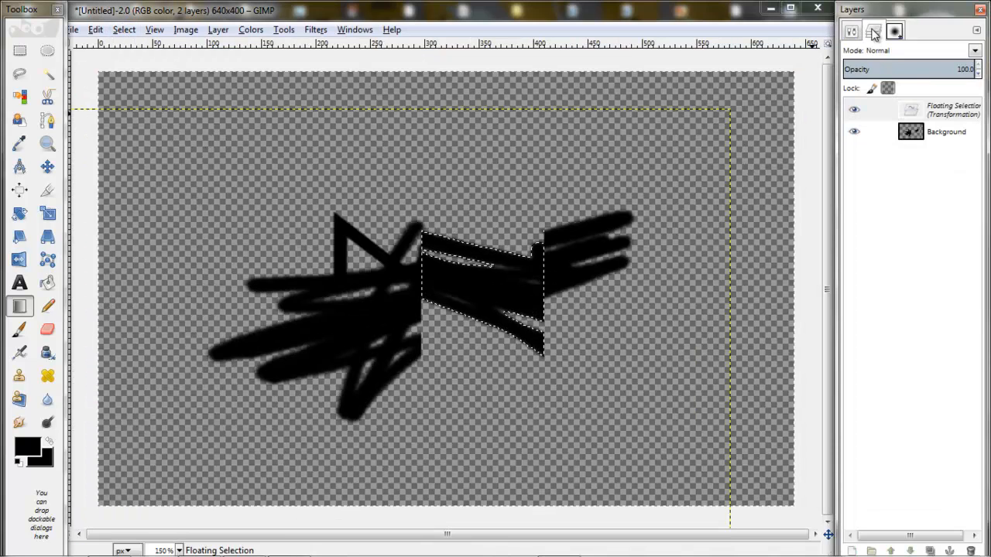
right_click(929, 114)
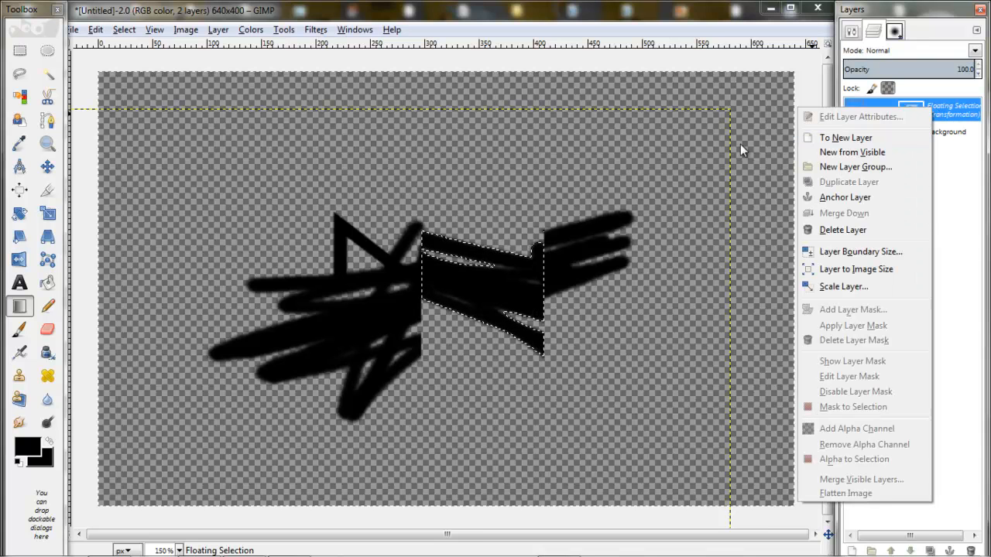
click(851, 231)
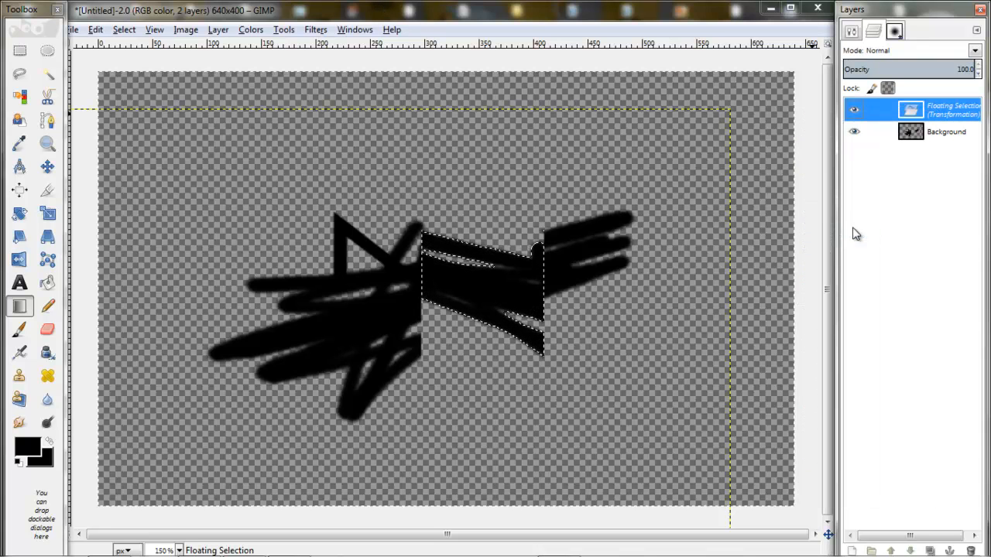
- Try deforming the short diagonal stroke beside the triangle with a four-point Cage Transform, moving two of the cage's corners
click(19, 329)
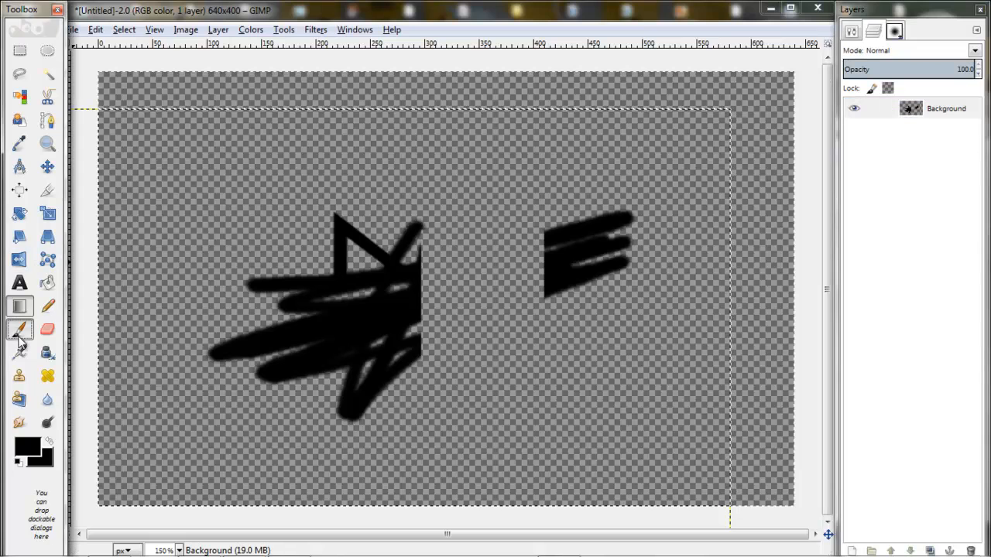
click(48, 260)
scroll(425, 261, up, 3)
click(368, 137)
click(851, 31)
click(421, 268)
click(300, 303)
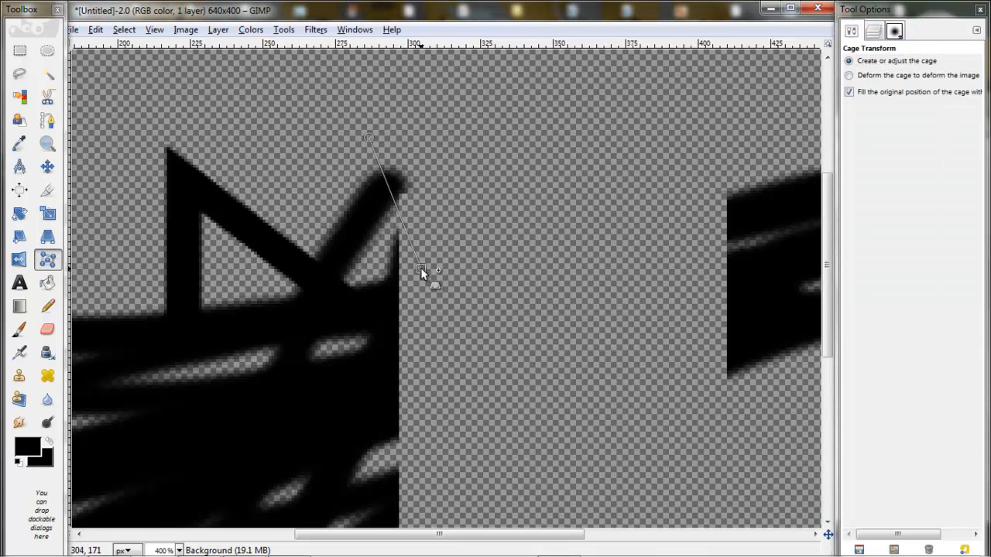
click(368, 136)
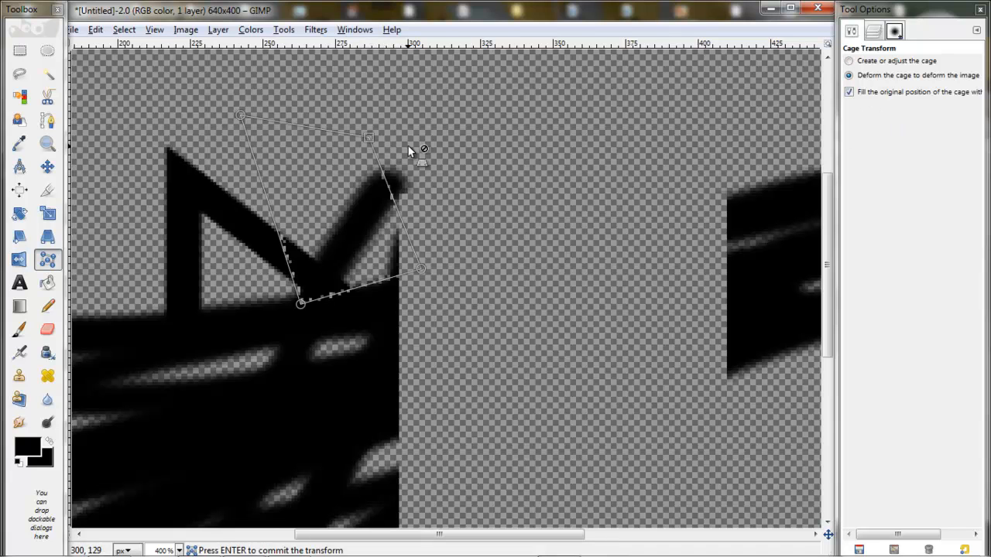
drag(367, 137, 604, 71)
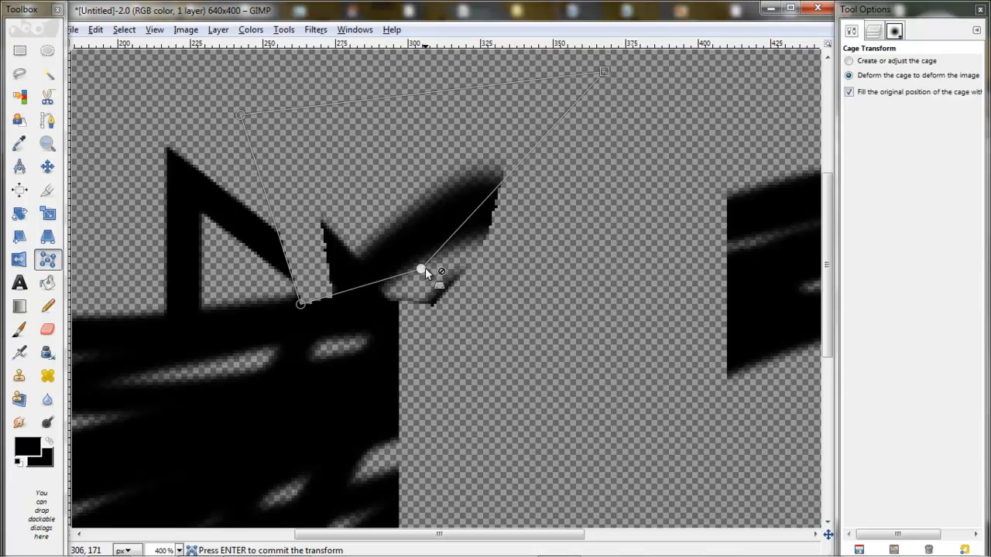
drag(417, 266, 339, 187)
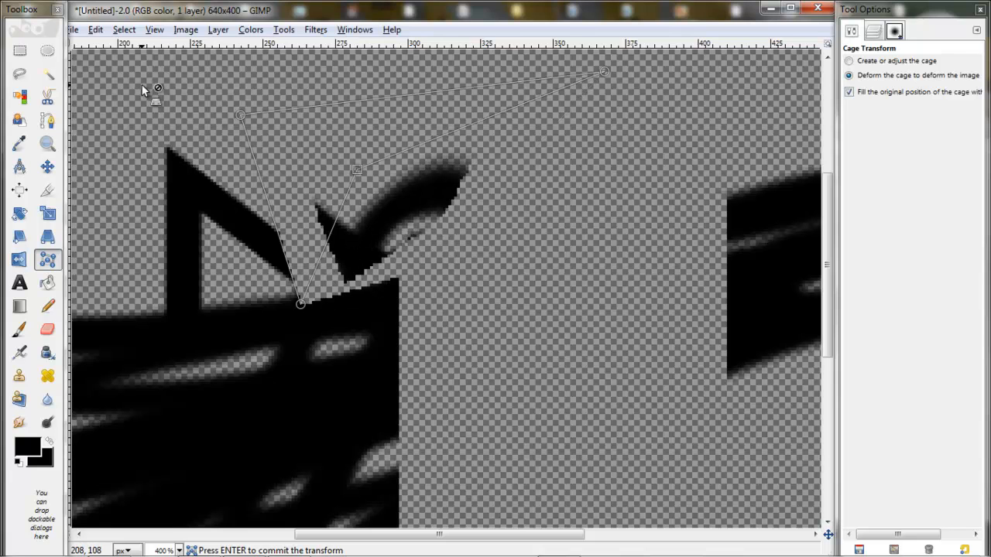
- Add a text box of about 251 × 57 px above the scribble containing "sdfsdfsdfsdf" in Sans, size 18 px
click(20, 283)
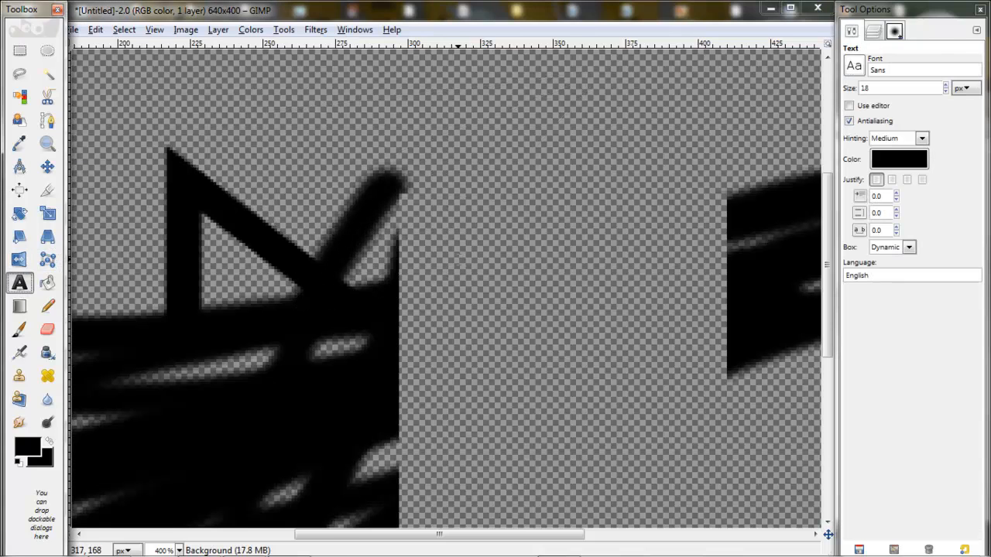
scroll(459, 257, down, 3)
scroll(459, 257, up, 2)
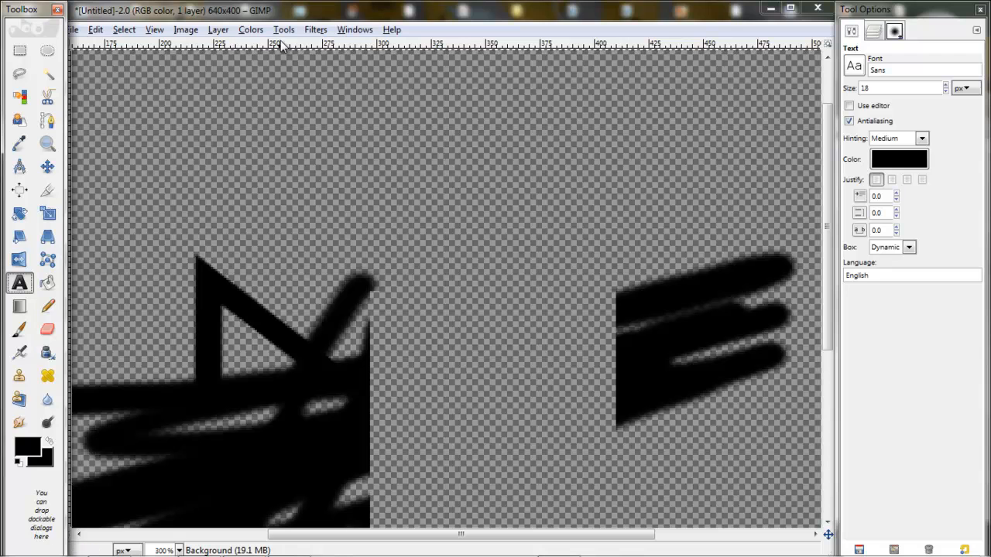
drag(183, 86, 708, 210)
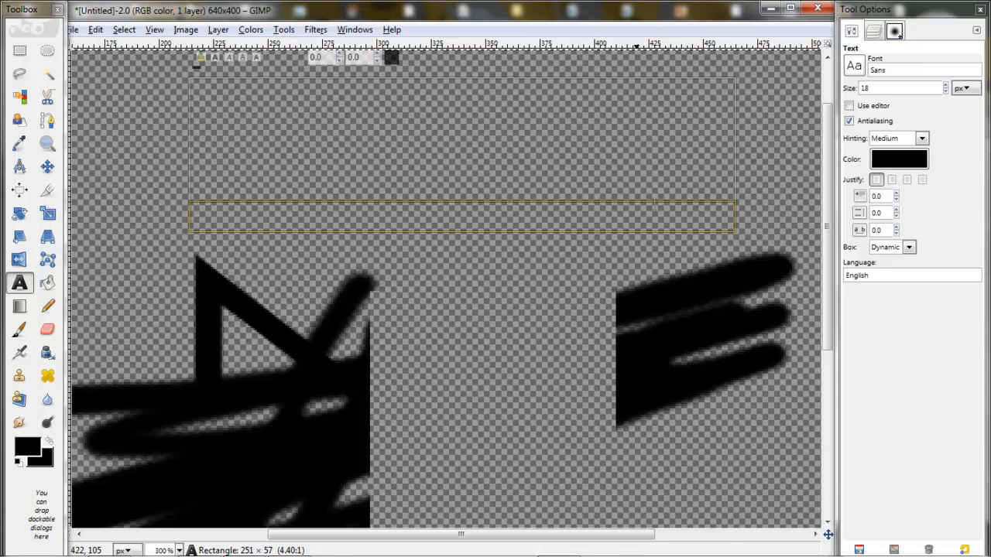
scroll(597, 187, down, 2)
text(sdfsdfsdfsdf)
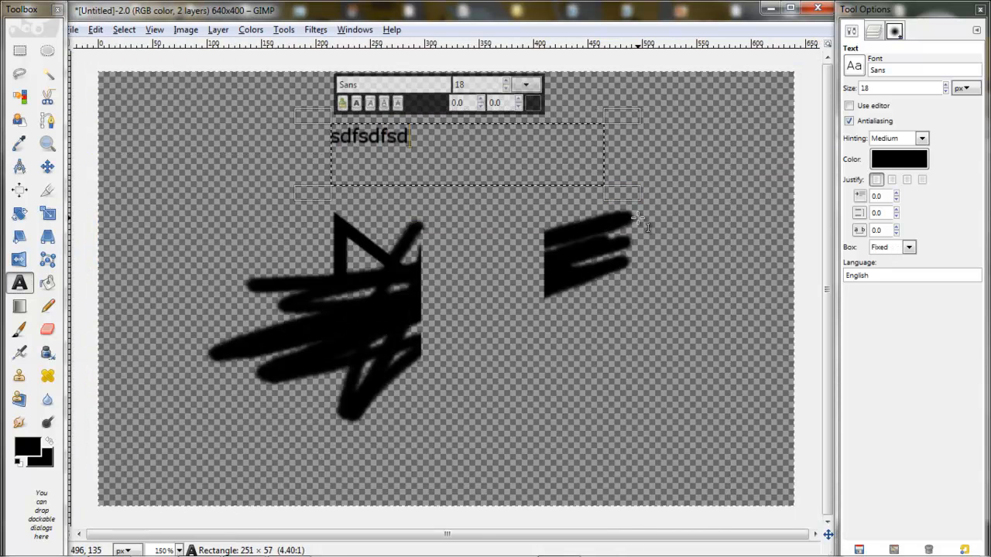
click(854, 66)
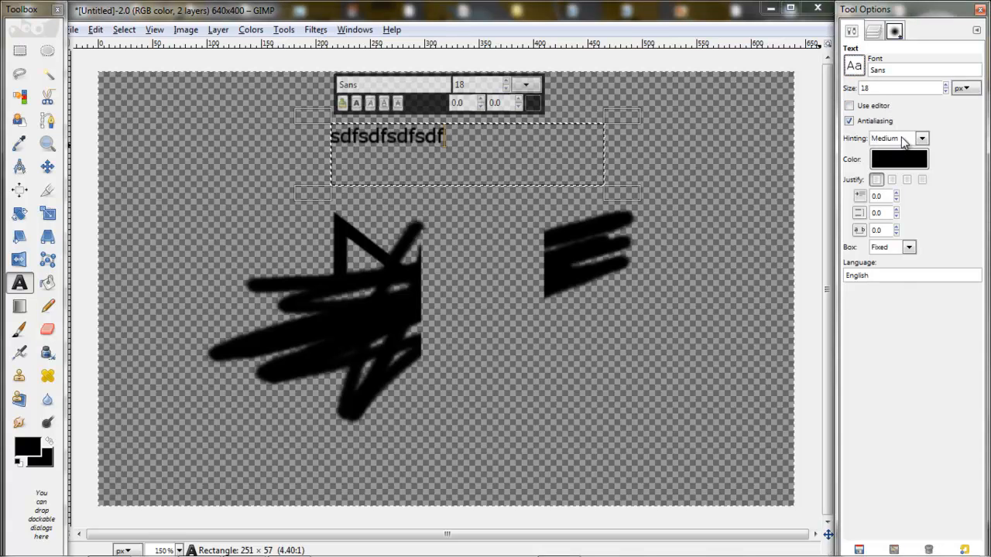
- Set the letter spacing of the "sdfsdfsdfsdf" text to 4.0
click(907, 141)
click(915, 140)
click(896, 226)
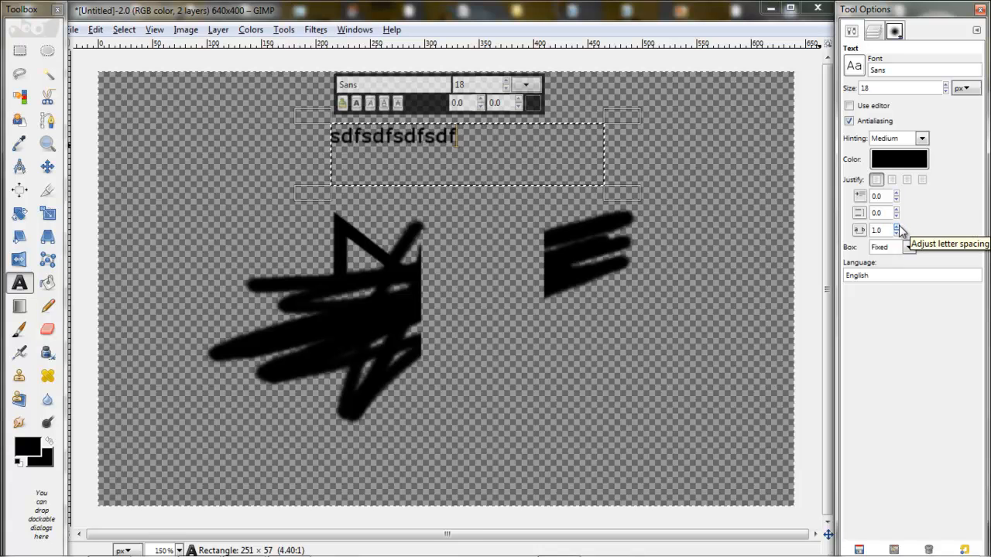
click(898, 228)
click(898, 228)
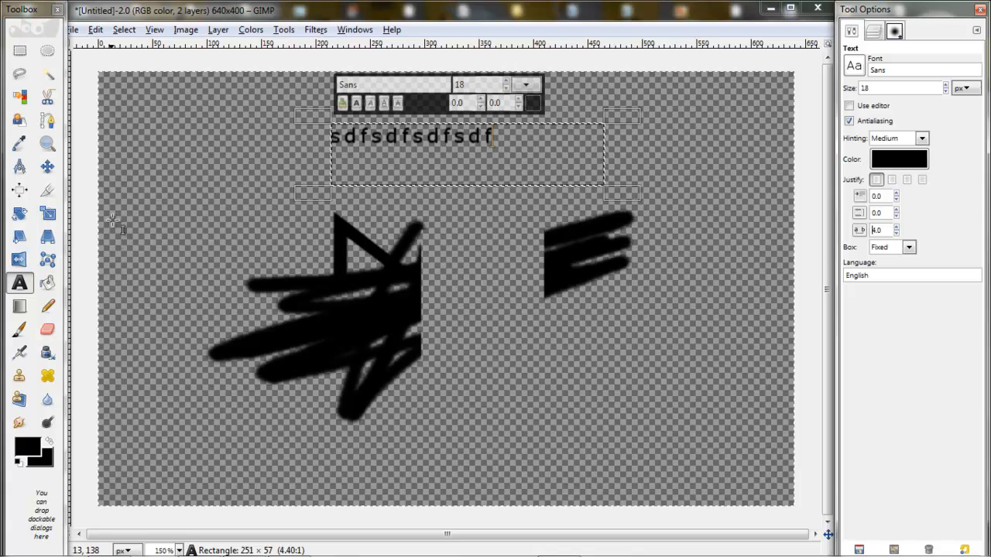
- Activate Bucket Fill for the text layer and set the foreground color to bright red
click(47, 283)
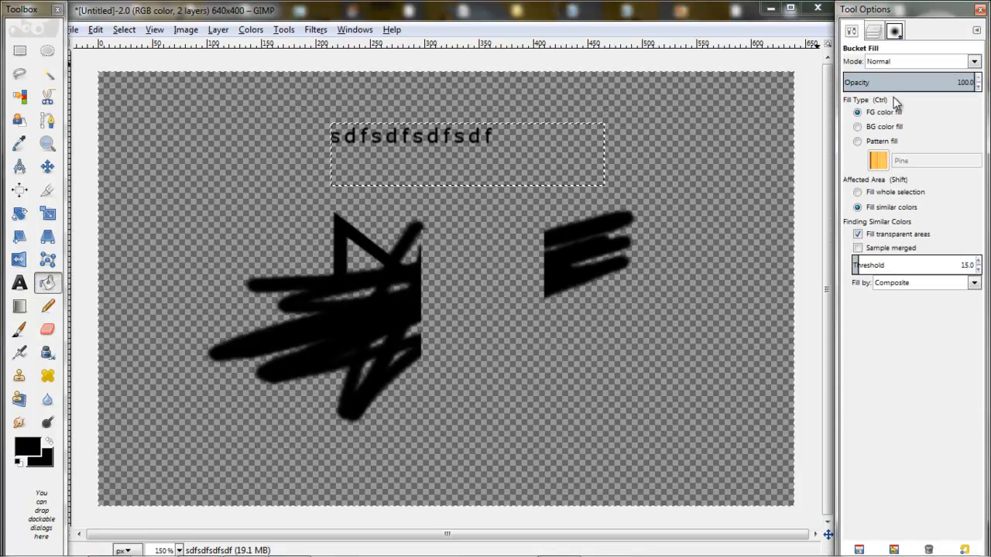
click(875, 35)
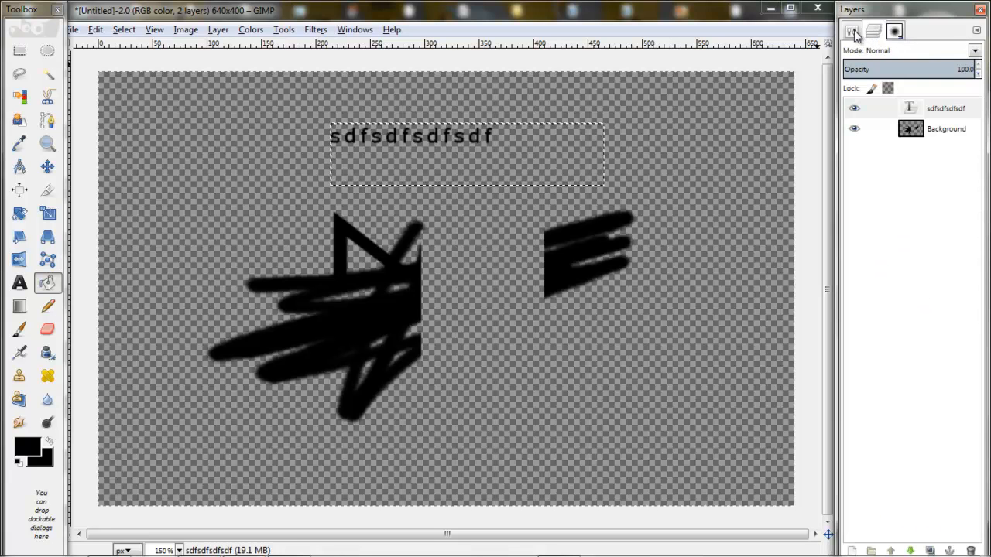
click(894, 31)
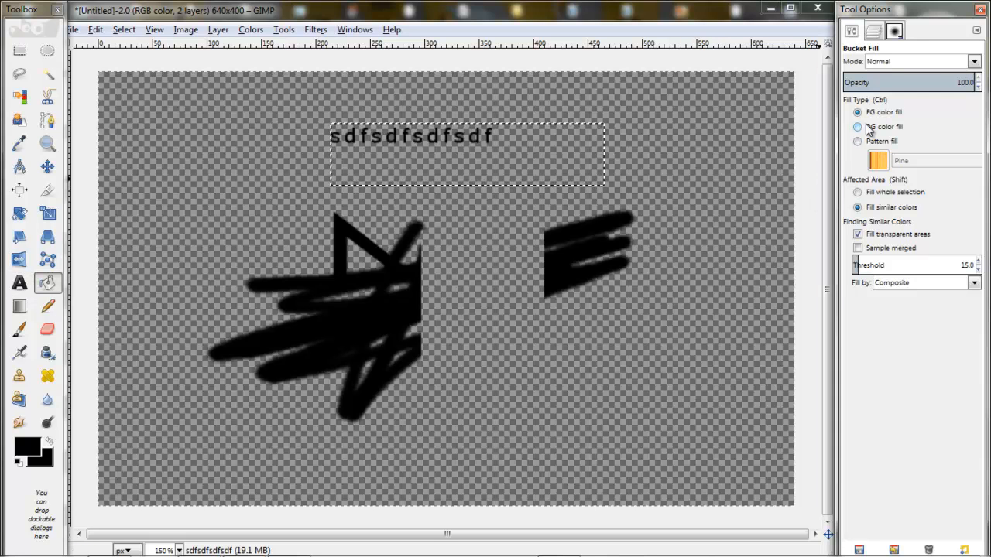
click(873, 31)
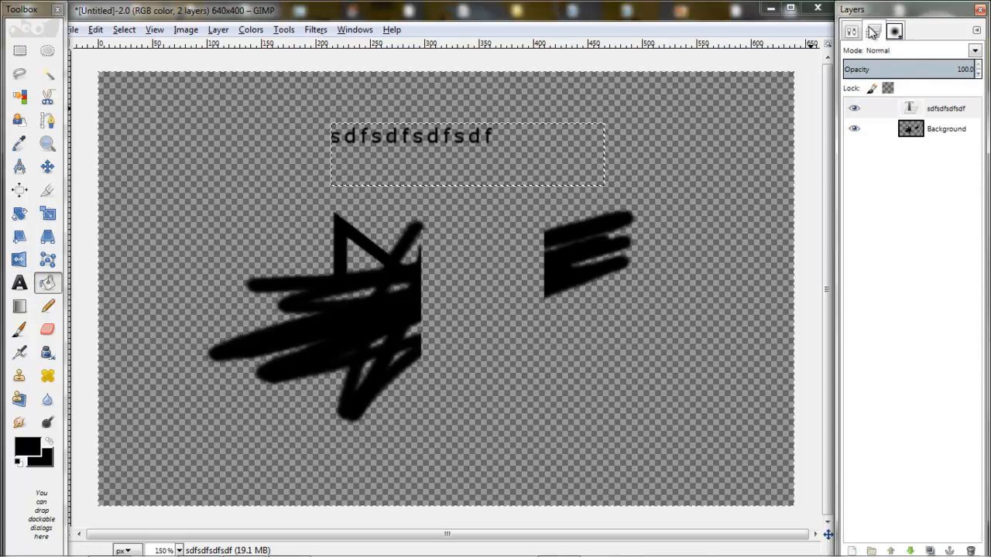
scroll(503, 110, up, 2)
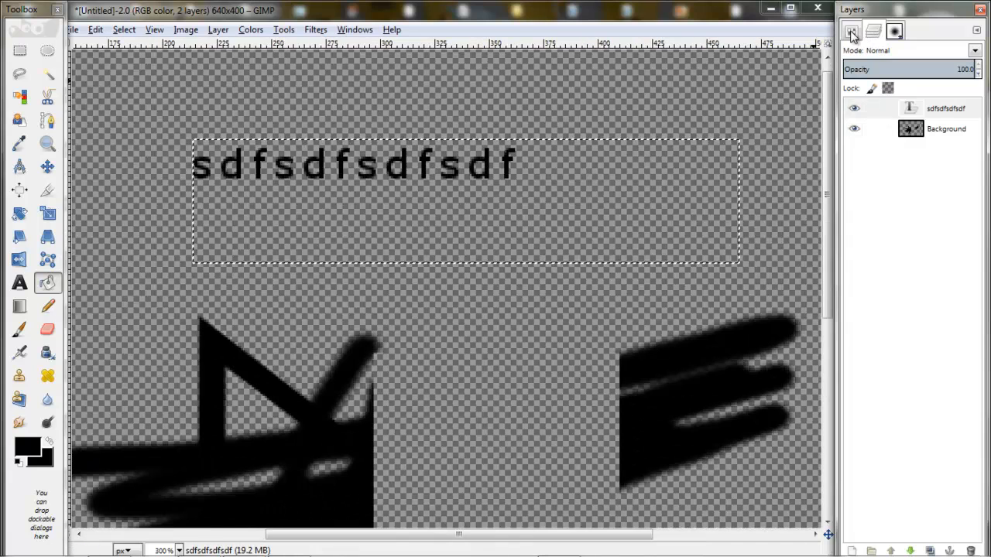
click(852, 31)
scroll(760, 189, up, 1)
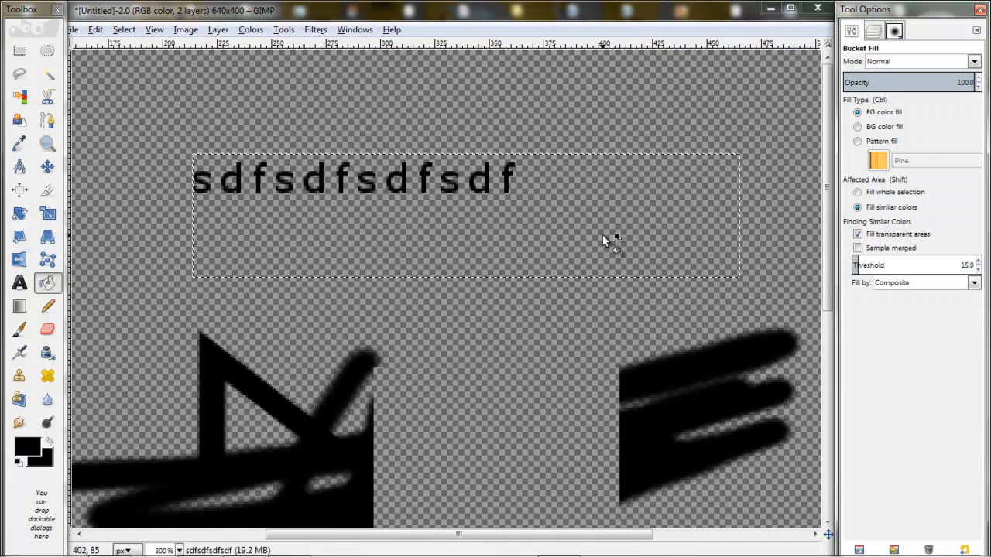
click(30, 453)
click(29, 453)
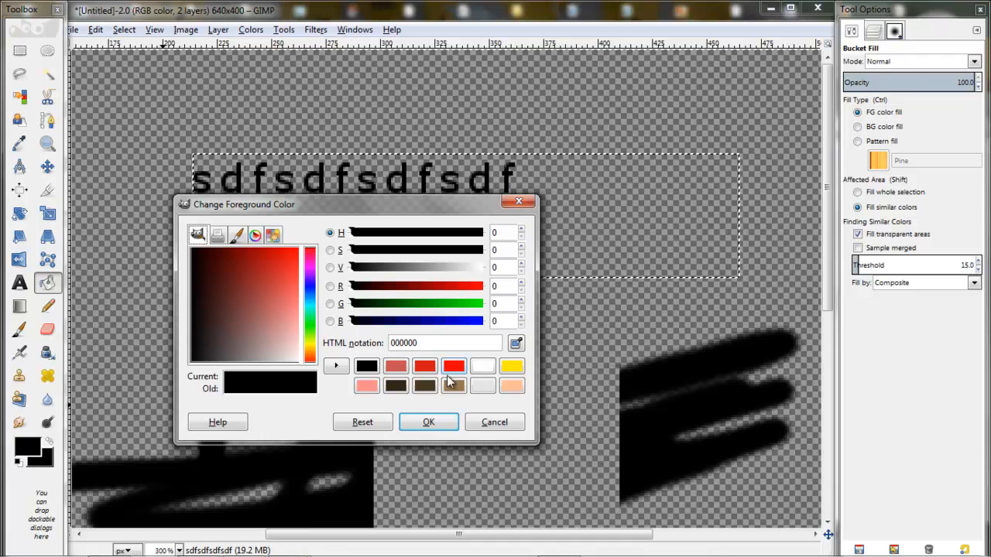
click(449, 368)
click(428, 422)
- Try filling the transparent area around the letters with the red foreground color, and undo the fill
click(627, 237)
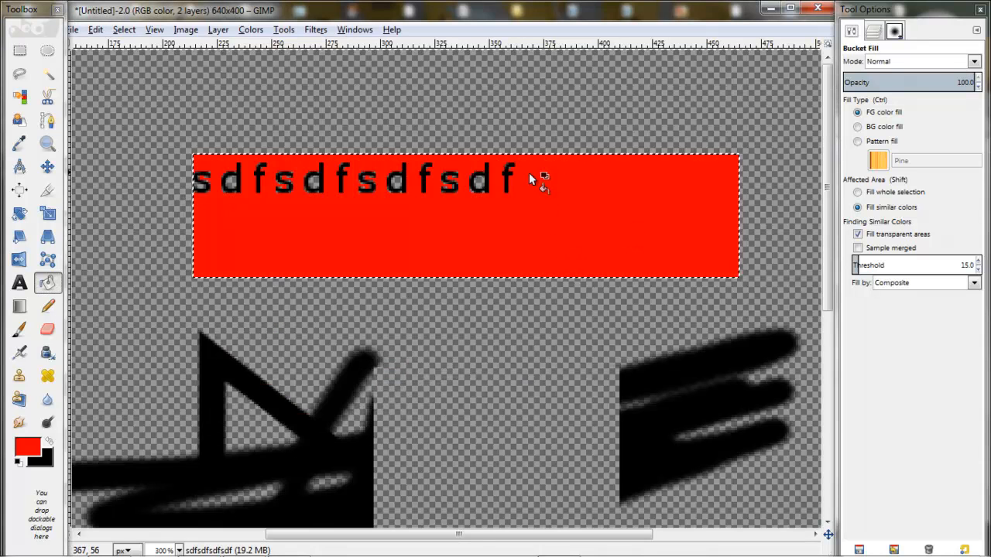
scroll(511, 168, up, 1)
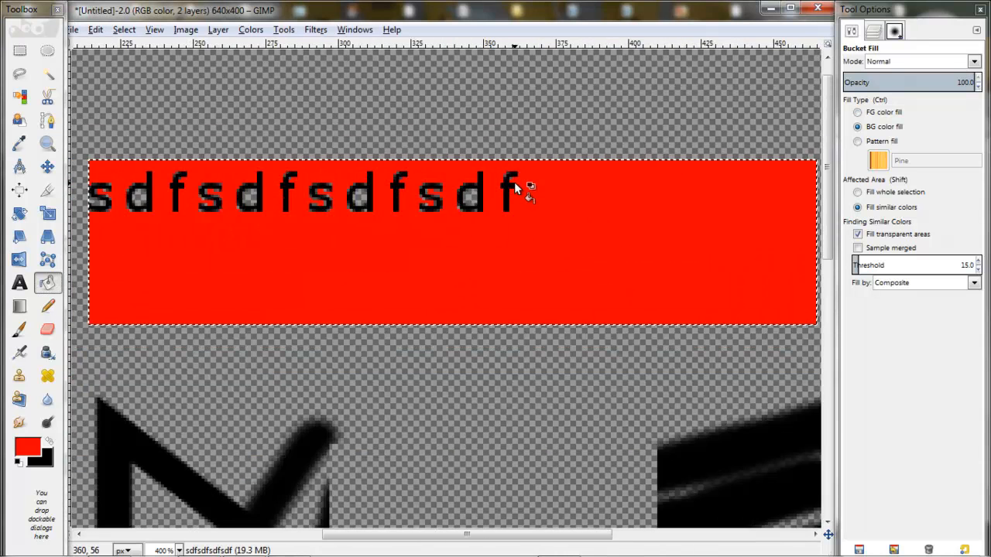
key(ctrl+z)
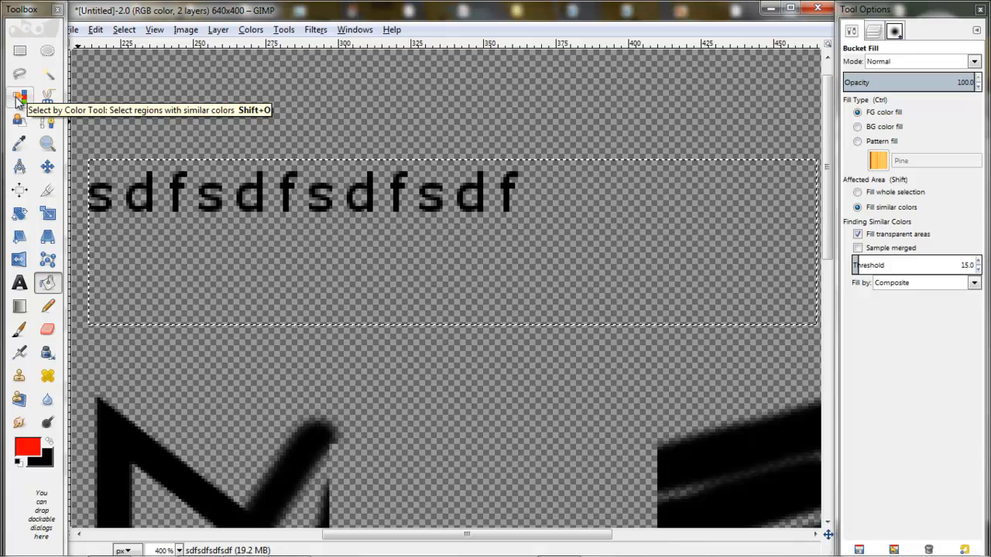
- Try a BG color fill in black on the text layer's transparent area, and undo it
click(857, 127)
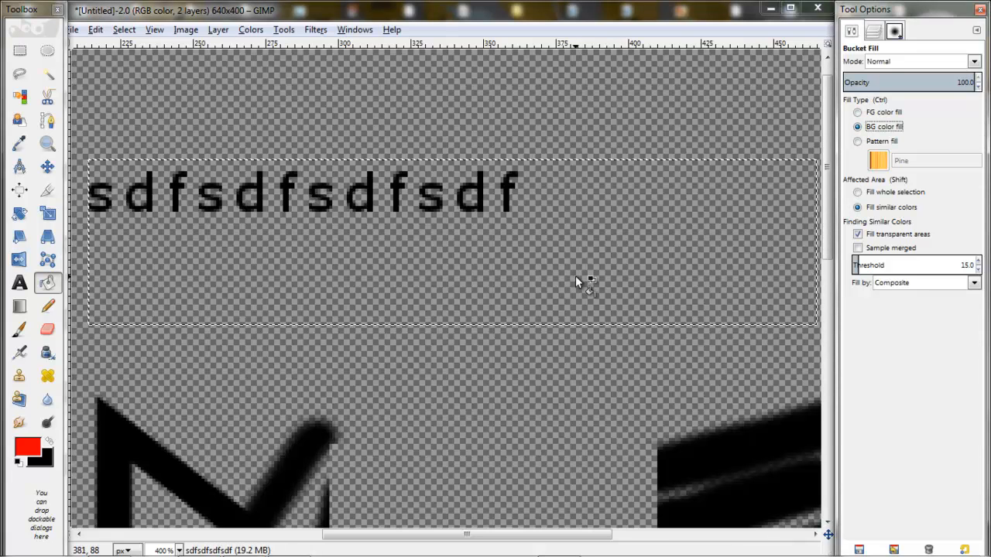
click(290, 331)
key(ctrl)
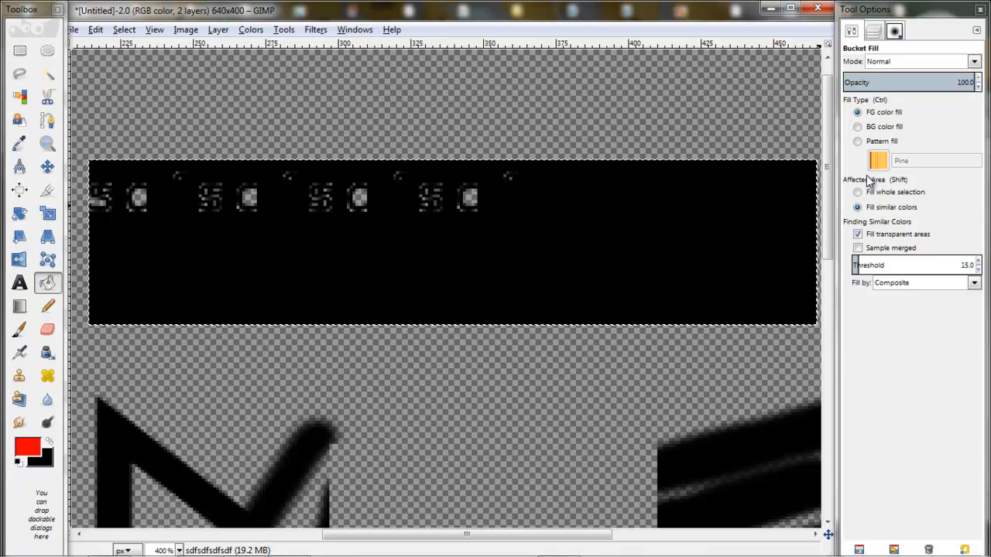
key(ctrl+z)
- Fill the text layer's transparent area with the Pine pattern and recolor several of its wood strips with the Lightning pattern
click(858, 142)
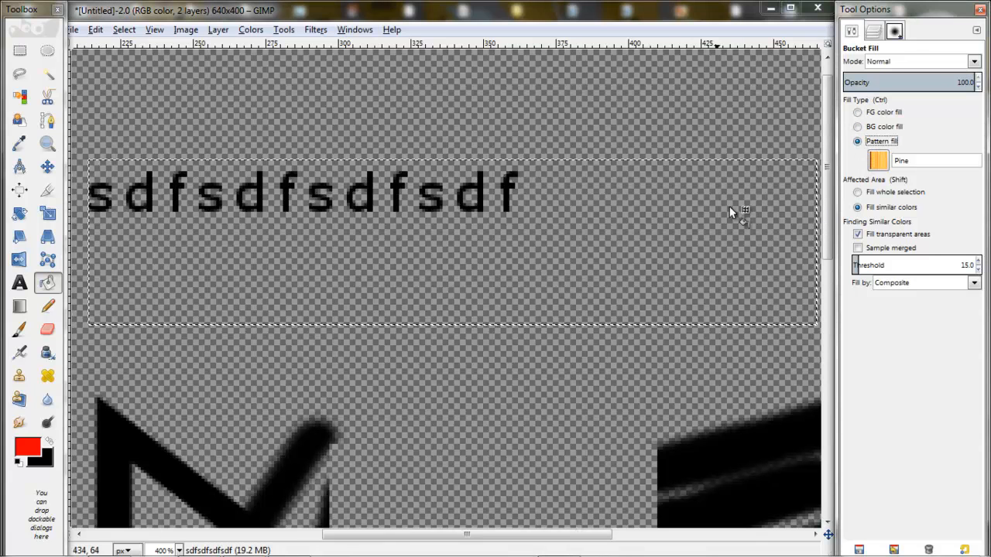
click(631, 263)
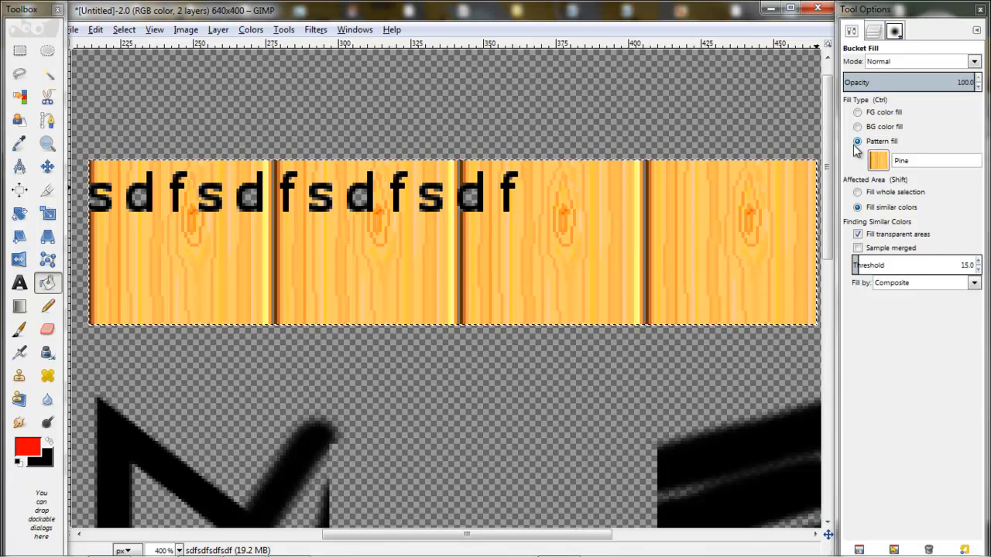
click(880, 160)
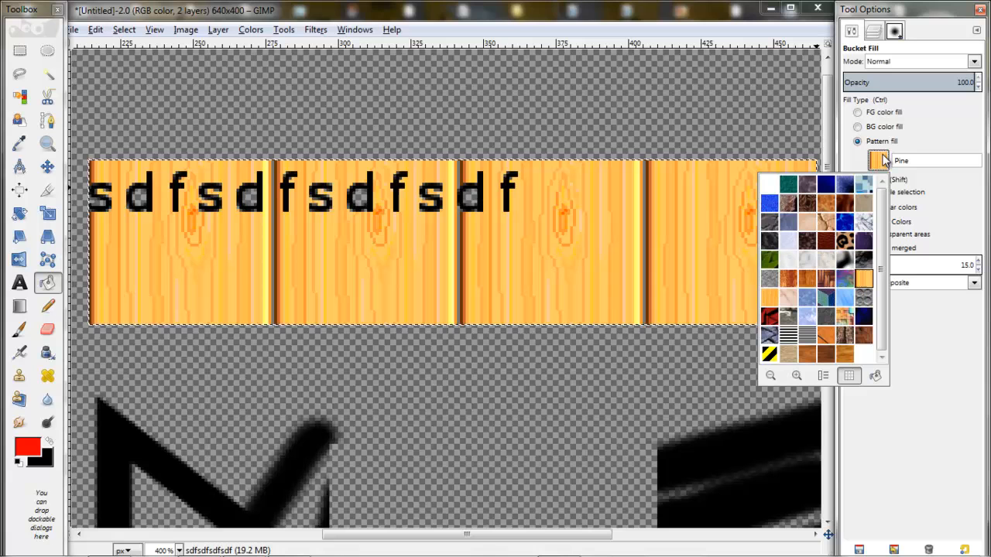
click(863, 243)
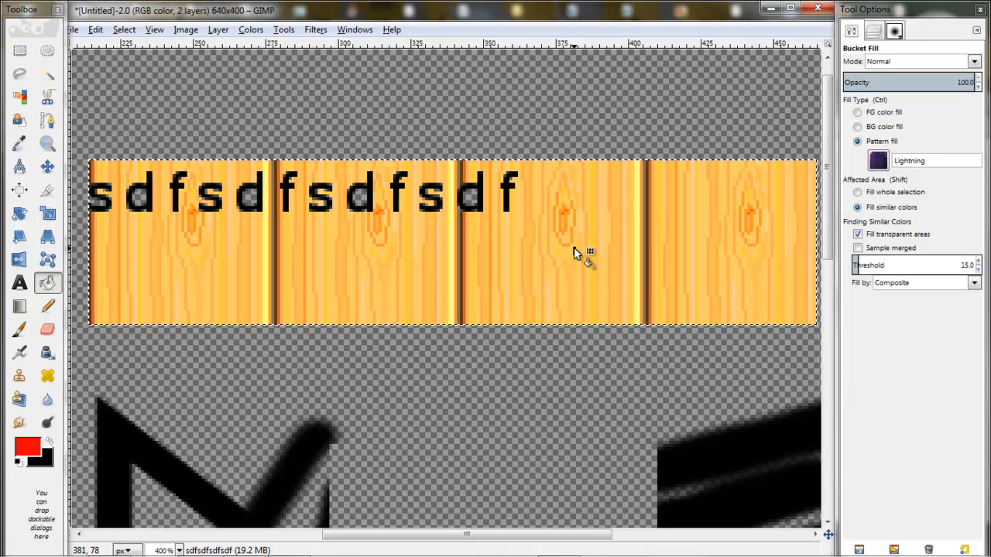
click(574, 212)
click(588, 211)
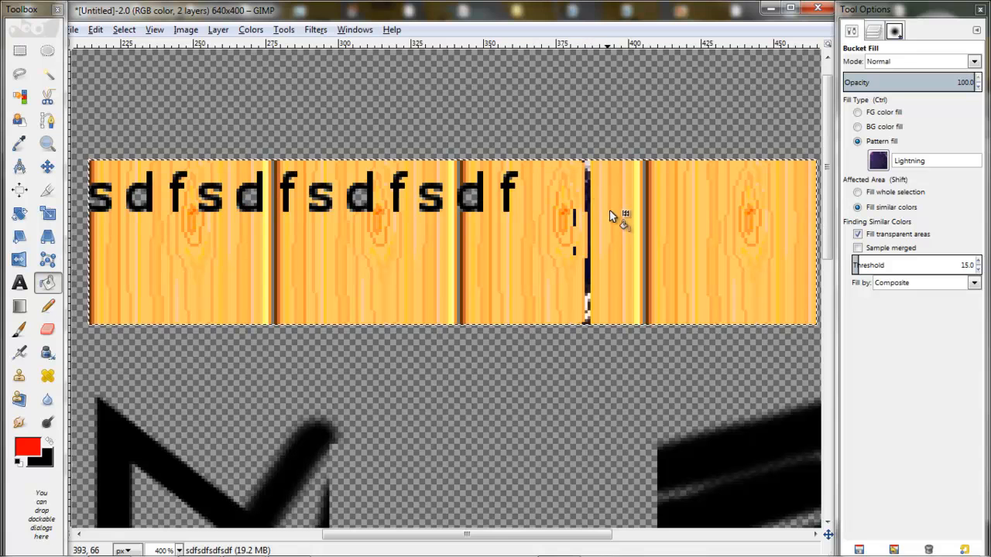
click(612, 238)
click(634, 223)
click(686, 241)
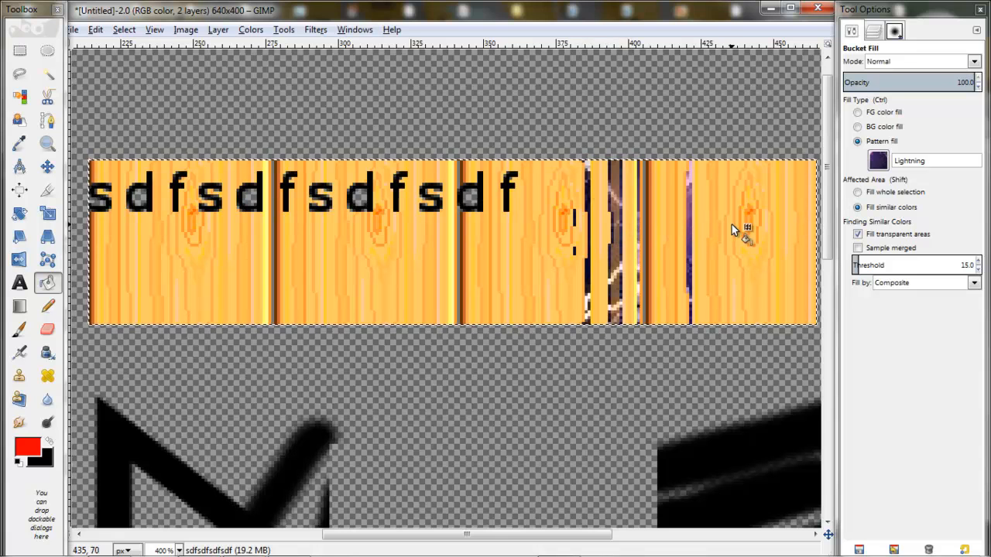
click(733, 226)
click(774, 218)
click(786, 223)
click(661, 212)
click(517, 246)
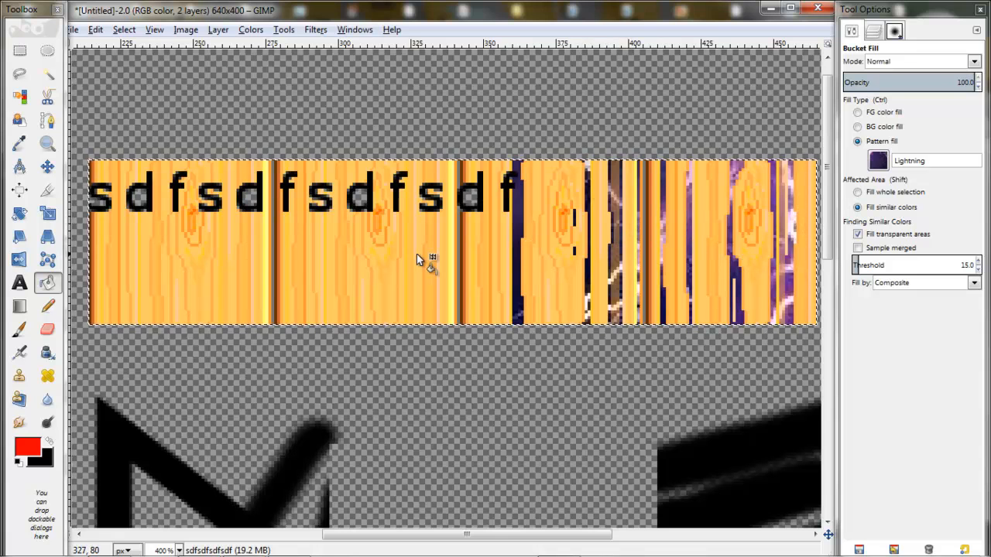
click(417, 259)
click(273, 261)
click(203, 264)
scroll(464, 242, up, 2)
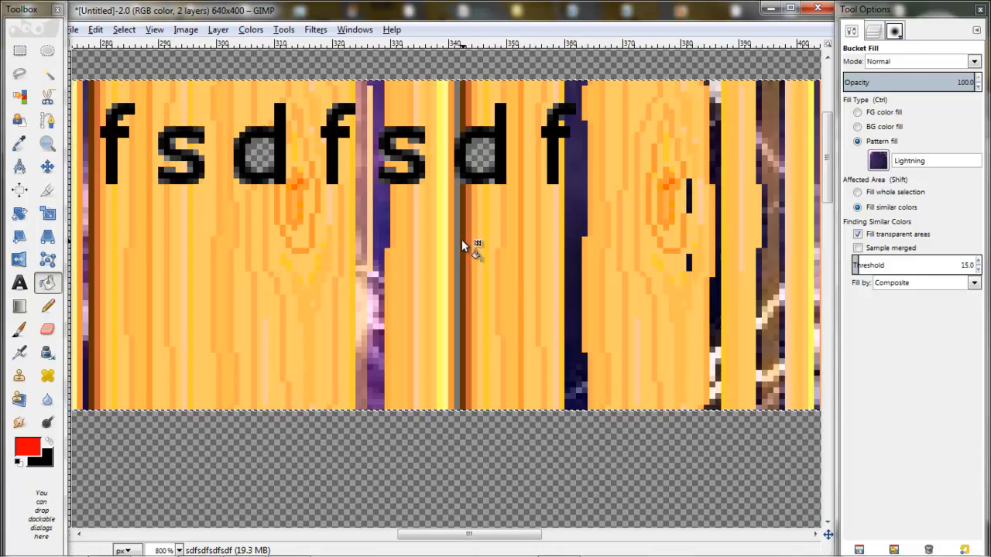
- Undo all the Lightning strip fills and the Pine pattern fill on the text layer
scroll(420, 245, down, 2)
key(ctrl+z)
key(ctrl+z)
key(ctrl+z)
key(ctrl+z)
key(ctrl+z)
key(ctrl+z)
key(ctrl+z)
key(ctrl+z)
key(ctrl+z)
key(ctrl+z)
key(ctrl+z)
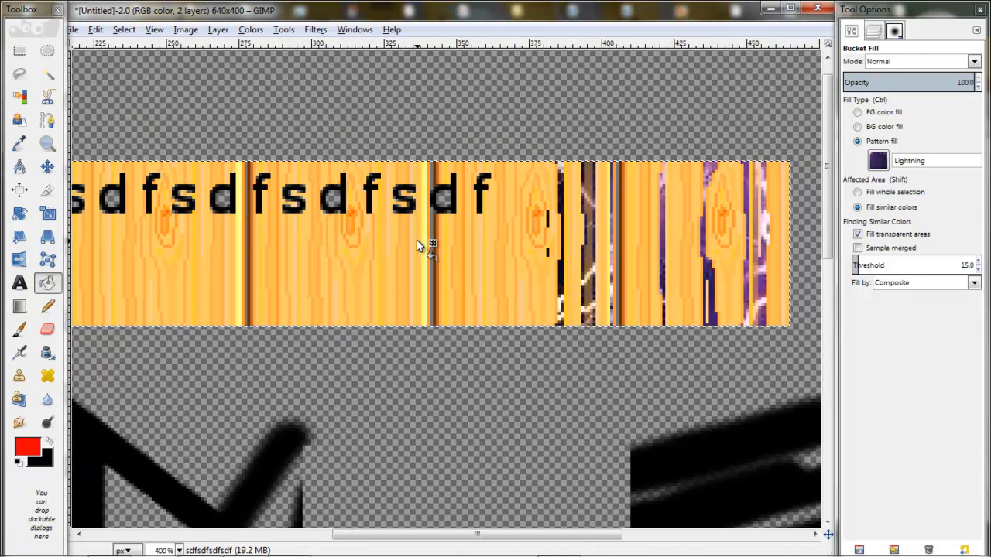
key(ctrl+z)
key(ctrl+z)
key(ctrl+z)
key(ctrl+z)
key(ctrl+z)
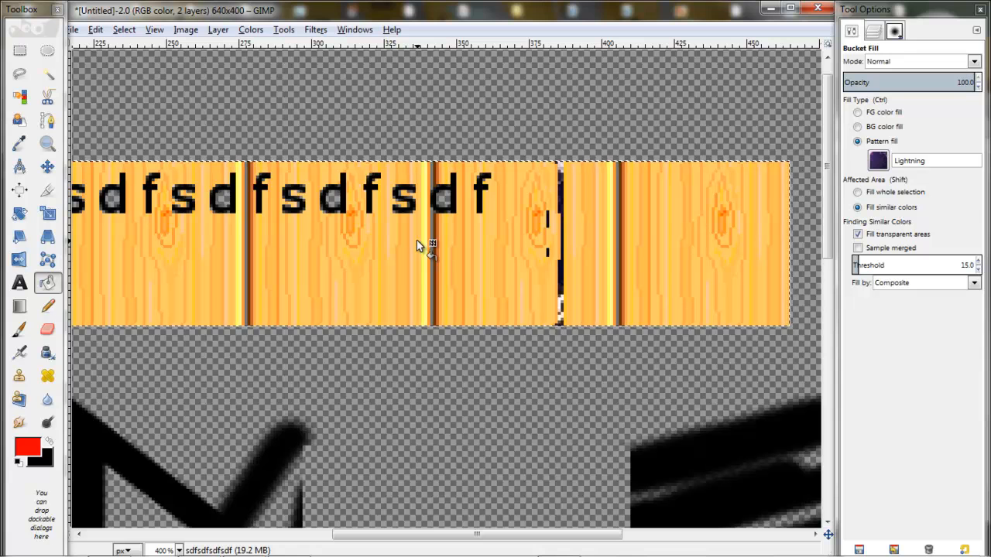
- Try the Lightning and Leopard pattern fills on the text layer's transparent area, undoing each one
click(602, 240)
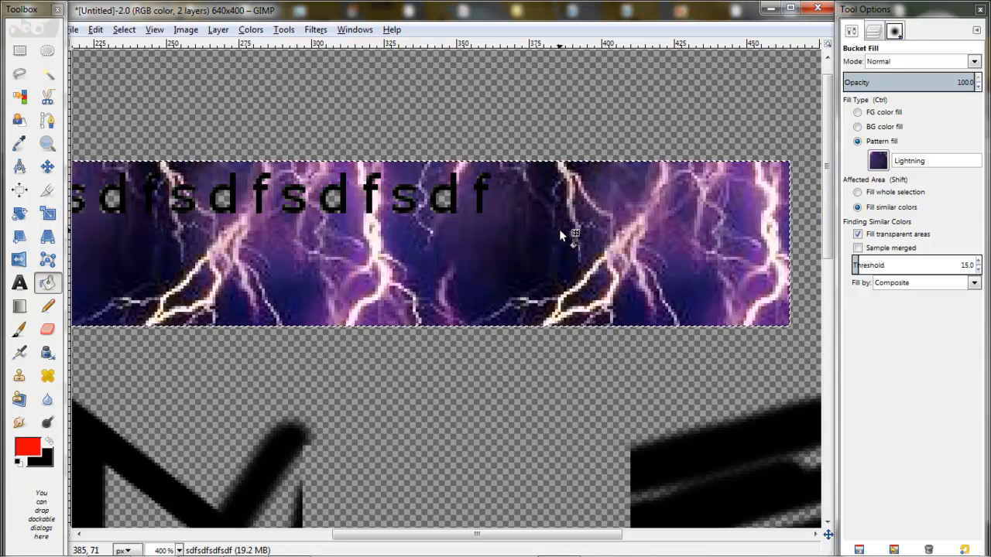
key(ctrl+z)
click(878, 162)
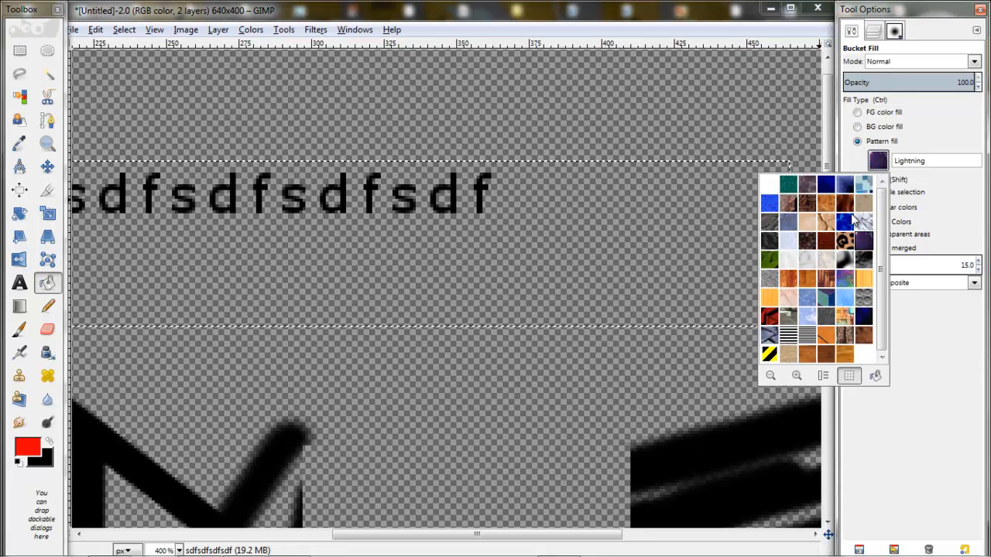
click(846, 240)
click(593, 224)
key(ctrl+z)
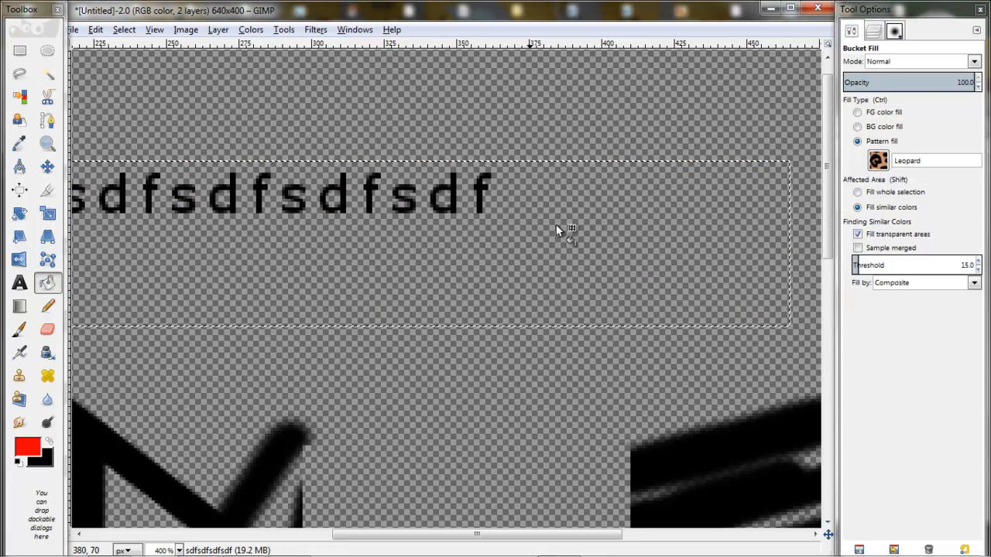
- Try a linear FG to BG (RGB) gradient across the text layer with the Blend tool, and undo it
click(20, 308)
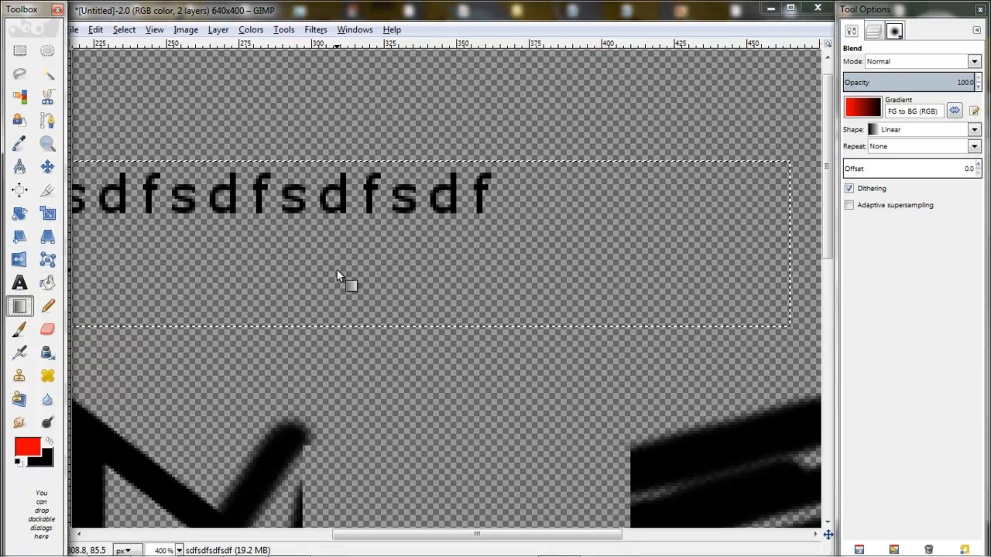
drag(407, 266, 699, 214)
key(ctrl+z)
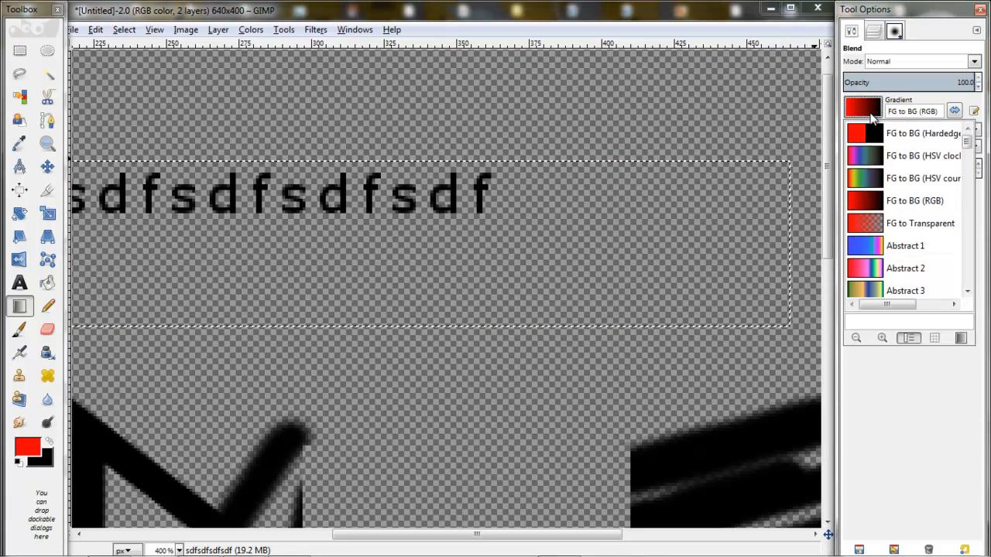
- Set the Blend opacity to 46.2 and test two linear FG to BG (RGB) gradients on the text layer, undoing each one
click(932, 90)
drag(931, 90, 903, 82)
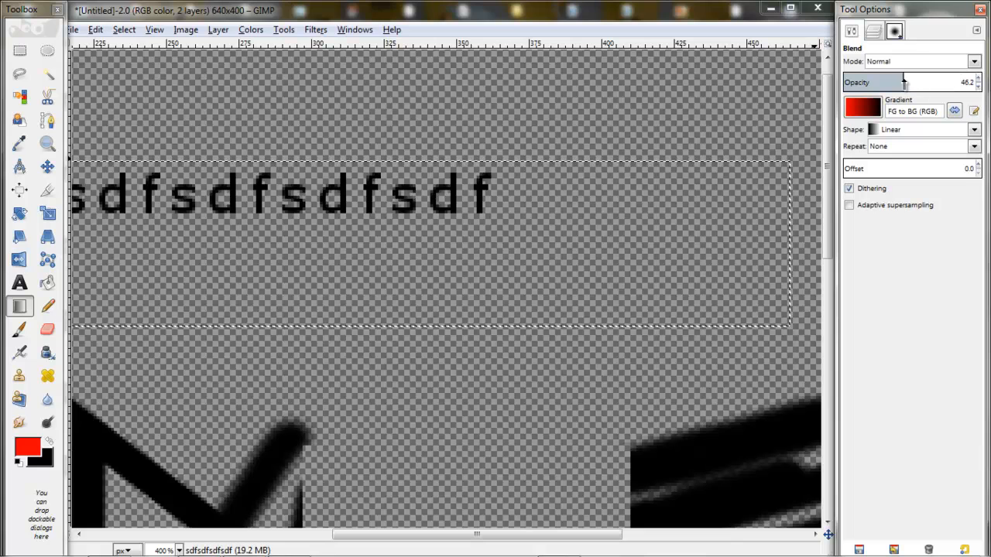
drag(415, 255, 627, 237)
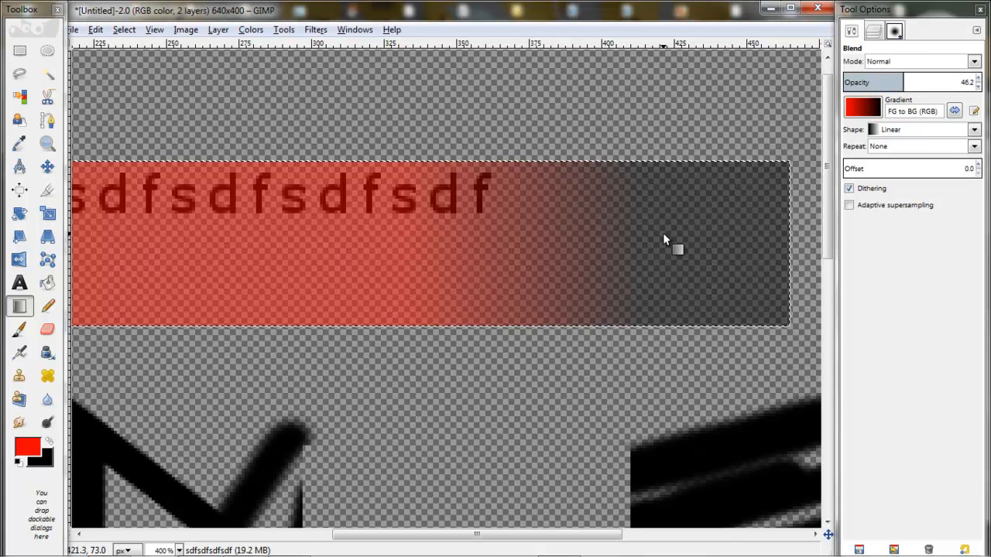
key(ctrl+z)
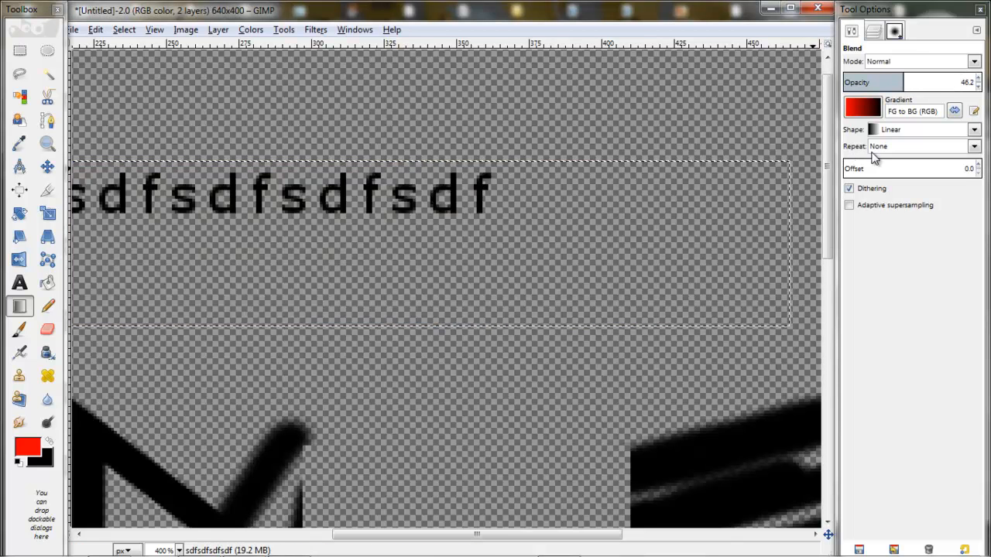
drag(409, 243, 593, 222)
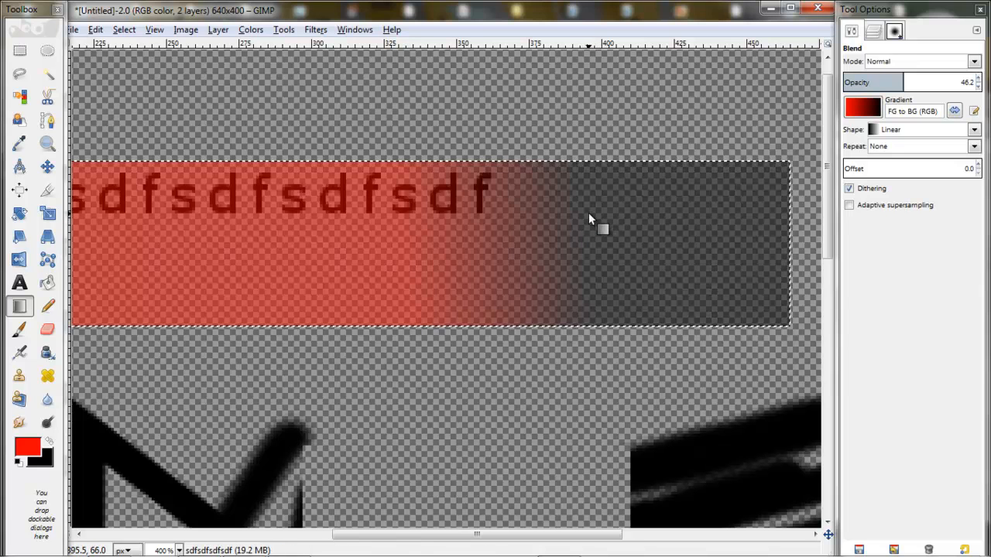
key(ctrl+z)
- Choose the FG to Transparent gradient, try it with the Linear shape across the text layer, and undo it
click(865, 109)
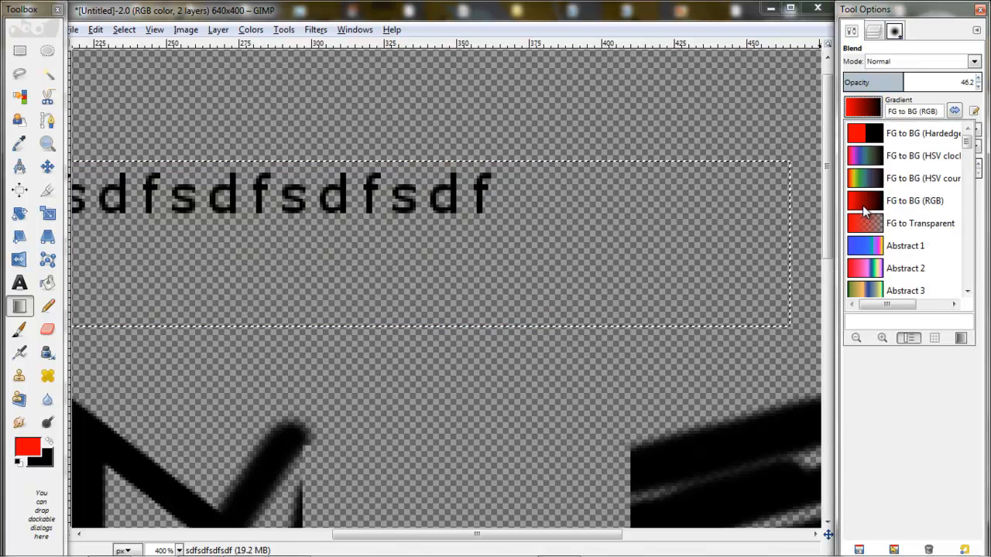
scroll(873, 199, down, 3)
scroll(872, 200, up, 3)
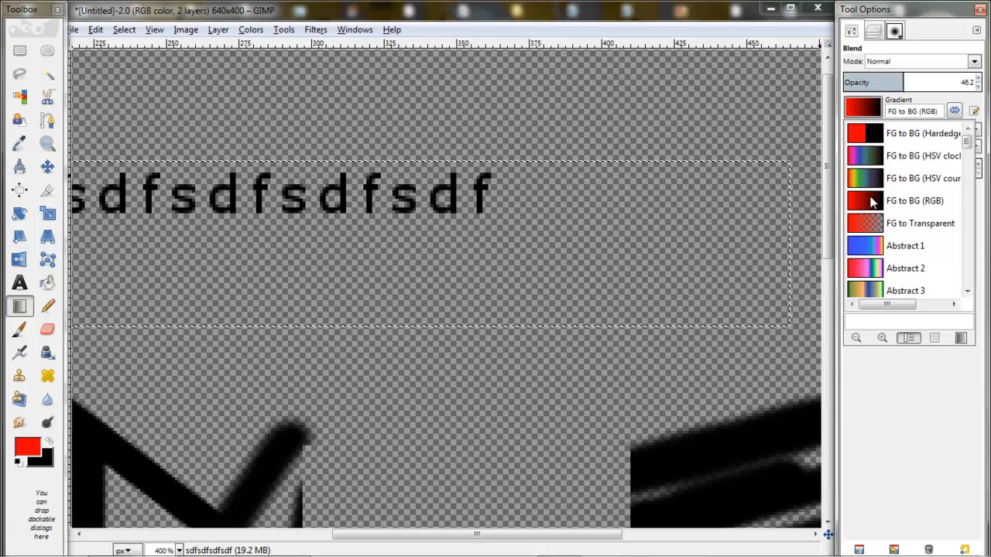
scroll(872, 201, down, 5)
scroll(873, 200, up, 4)
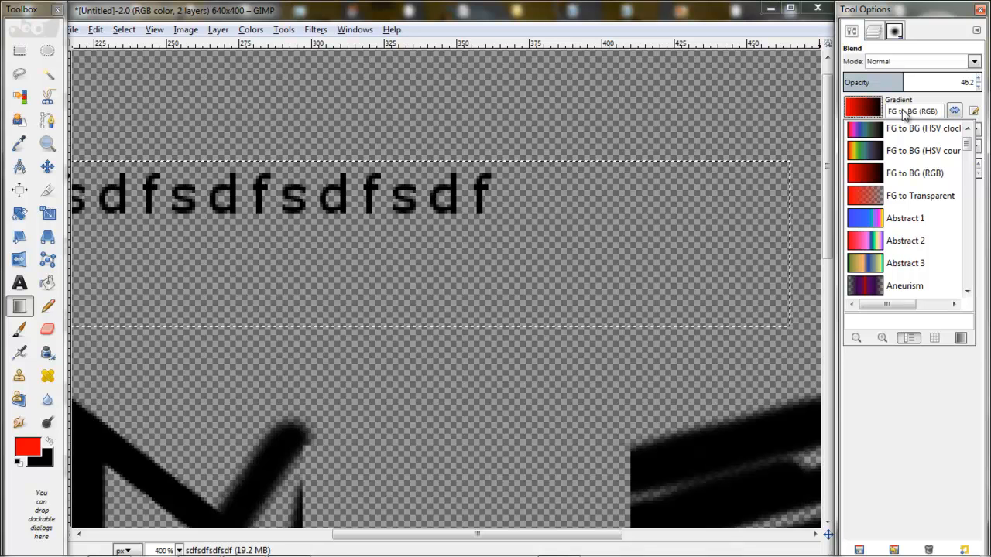
click(871, 196)
drag(427, 267, 674, 237)
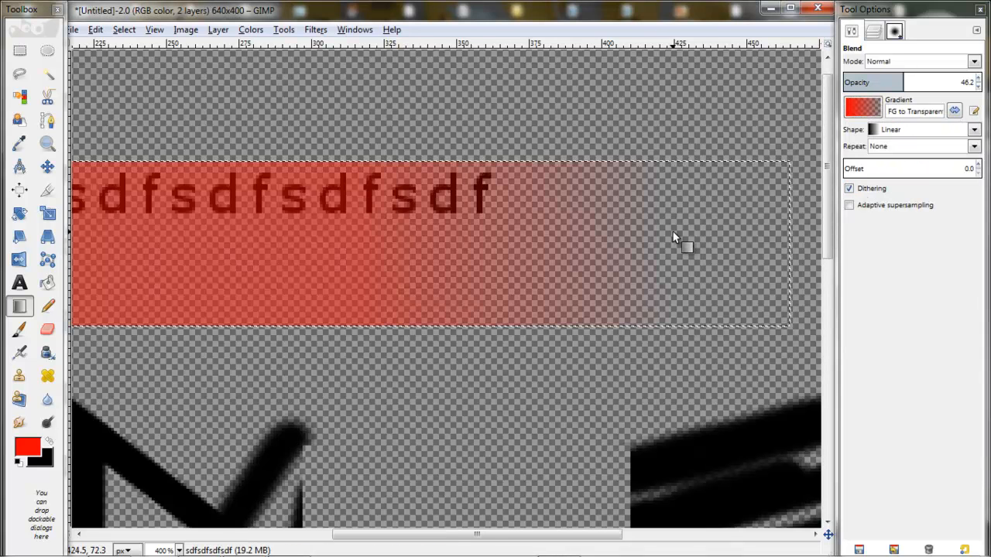
key(minus)
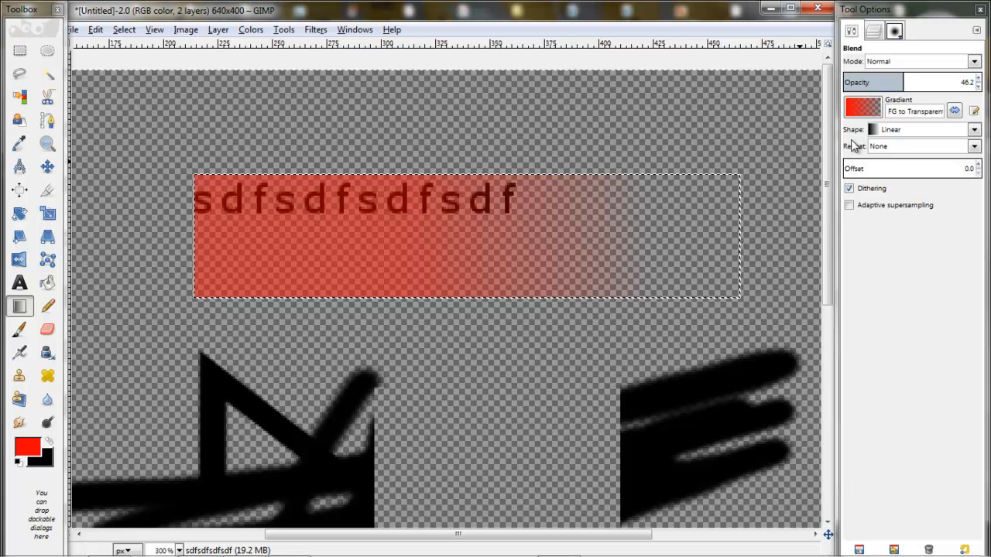
key(ctrl+z)
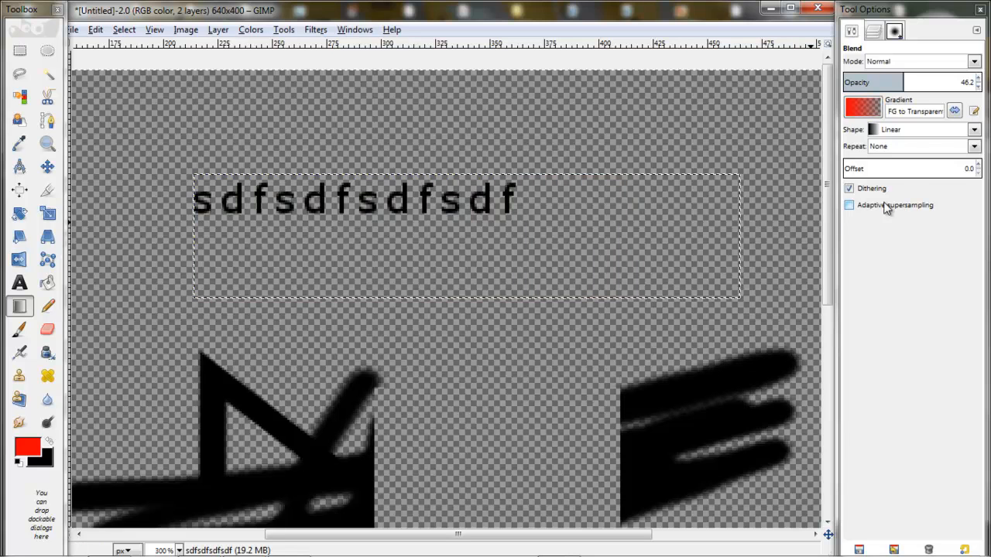
- Try the FG to Transparent gradient on the text layer with the Radial and Conical (sym) shapes, undoing each one
click(917, 130)
click(881, 180)
drag(463, 239, 516, 234)
key(ctrl+z)
click(900, 130)
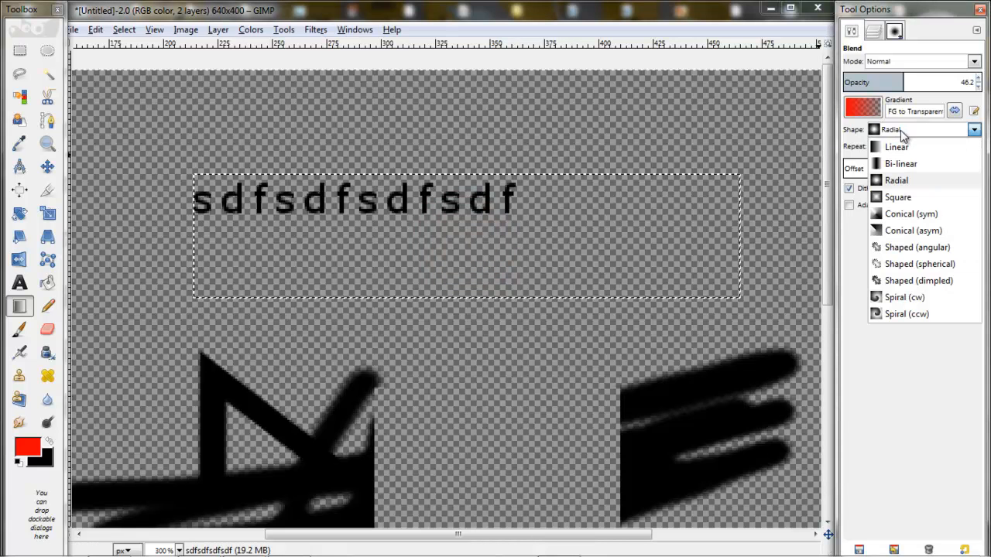
click(922, 213)
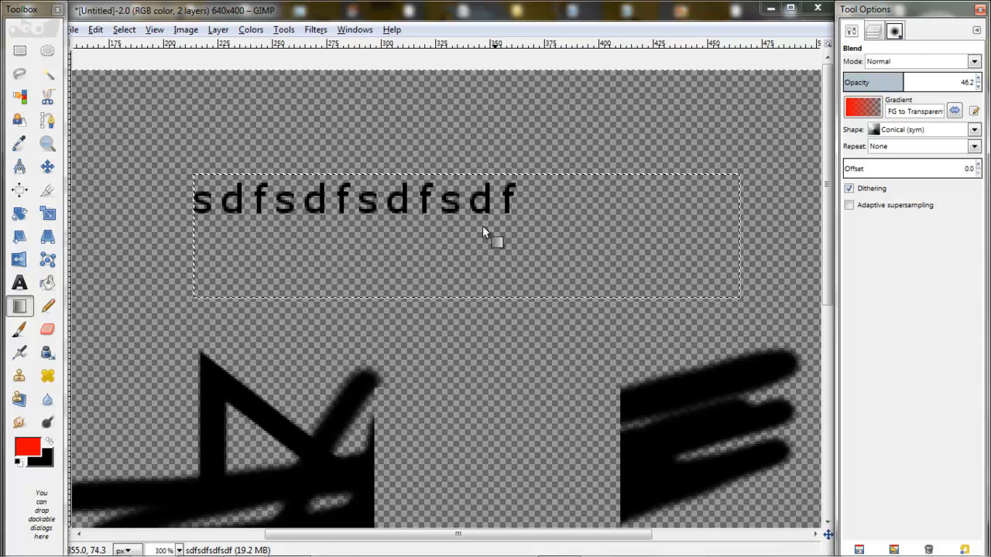
drag(446, 228, 634, 229)
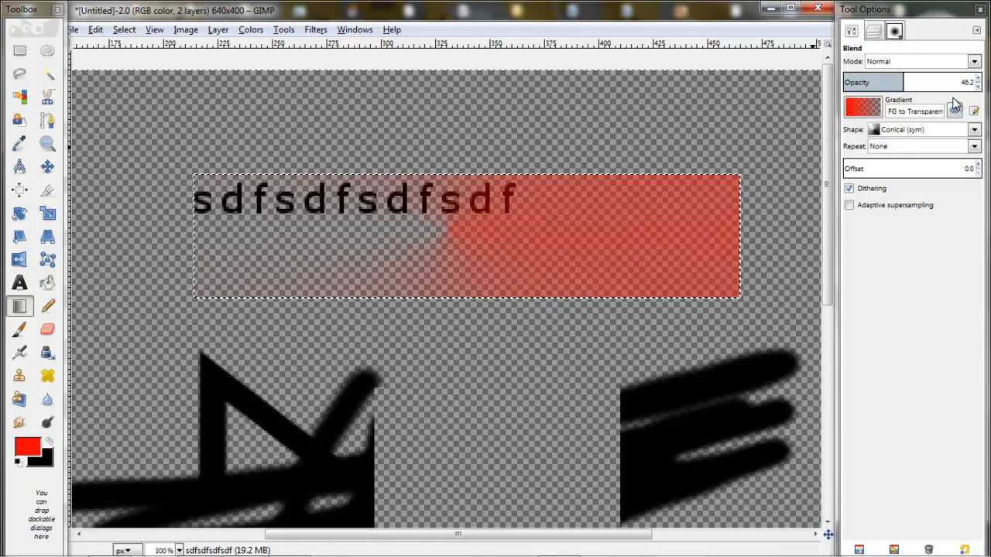
key(ctrl+z)
- Set the gradient shape to Square, try it from the middle of the text layer, and undo it
click(880, 129)
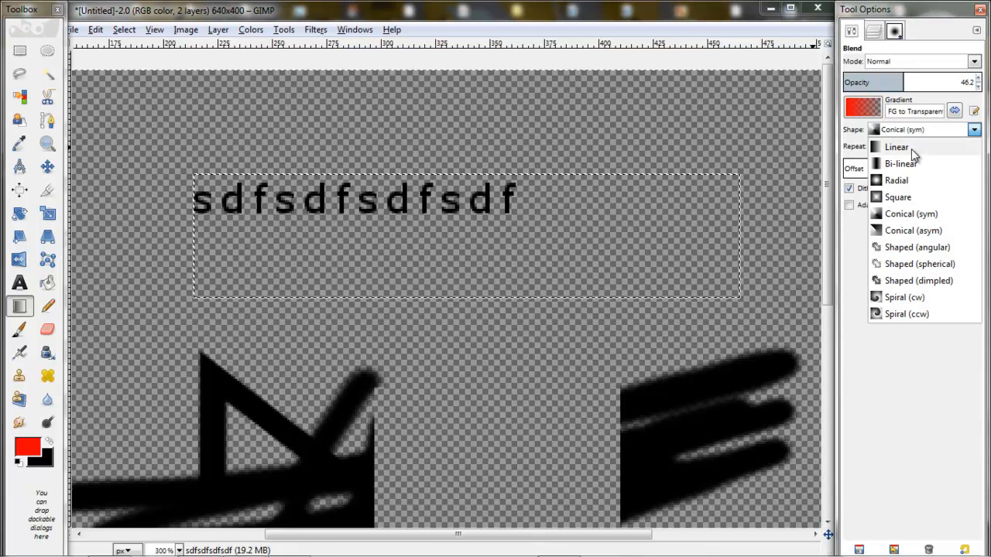
click(911, 149)
click(892, 143)
click(892, 143)
click(892, 143)
click(894, 146)
click(896, 130)
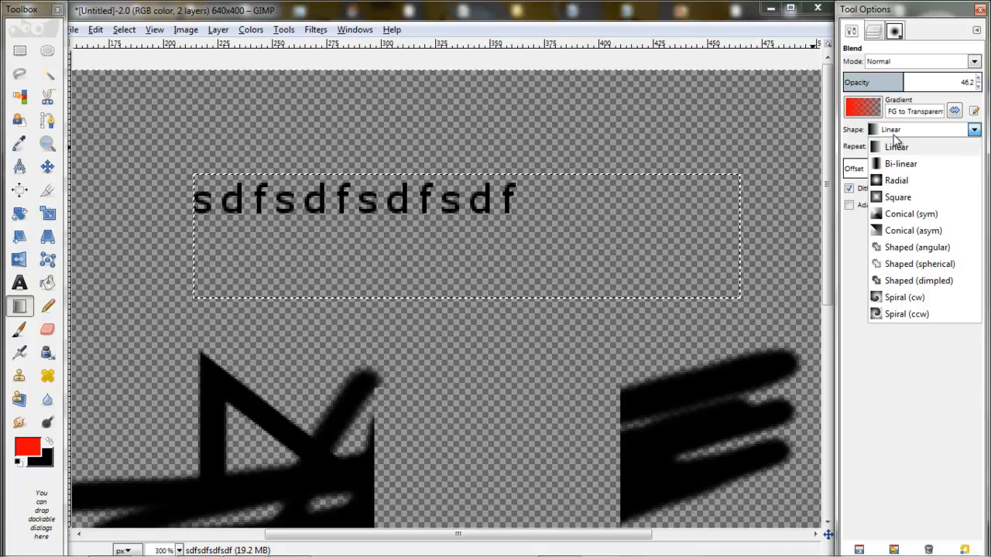
click(897, 197)
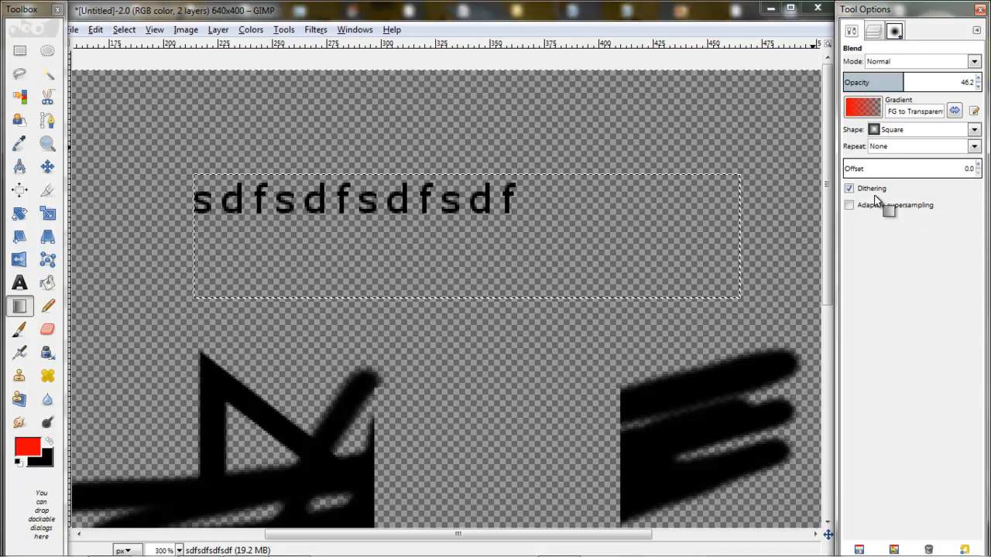
drag(459, 236, 535, 249)
key(ctrl+z)
- Try the Square gradient on the text layer with Sawtooth wave and Triangular wave repeat, undoing each one
click(900, 147)
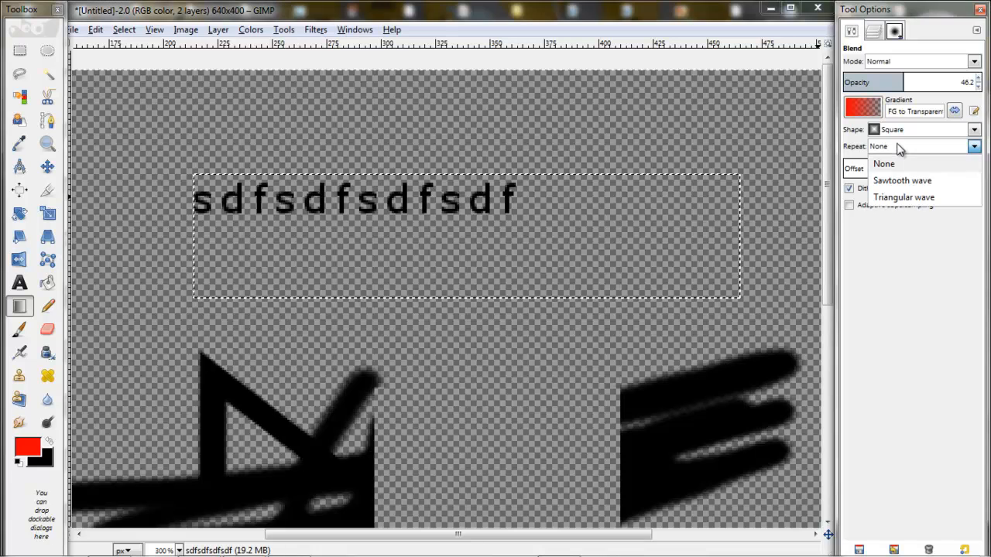
click(895, 184)
drag(444, 237, 501, 244)
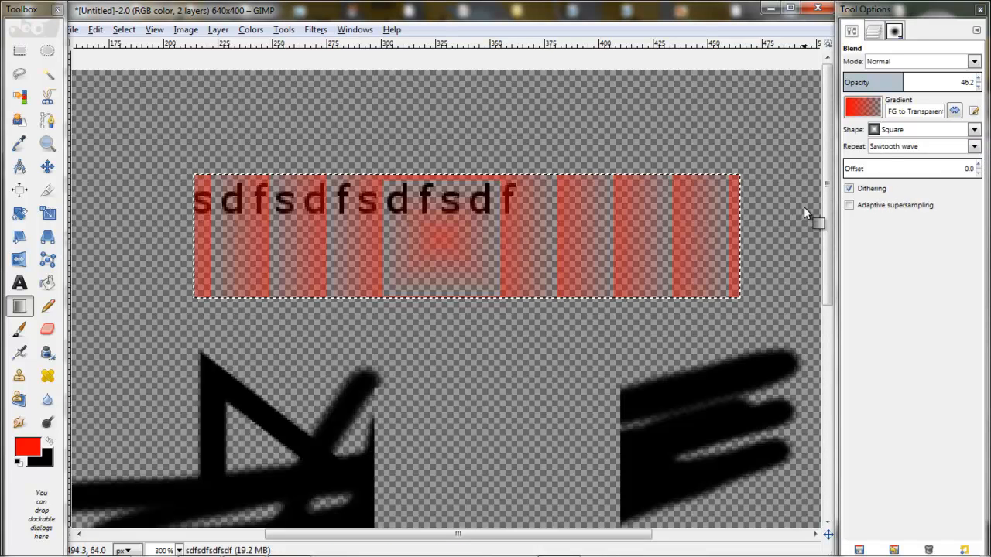
key(ctrl+z)
click(901, 147)
click(890, 196)
drag(439, 242, 579, 249)
key(ctrl+z)
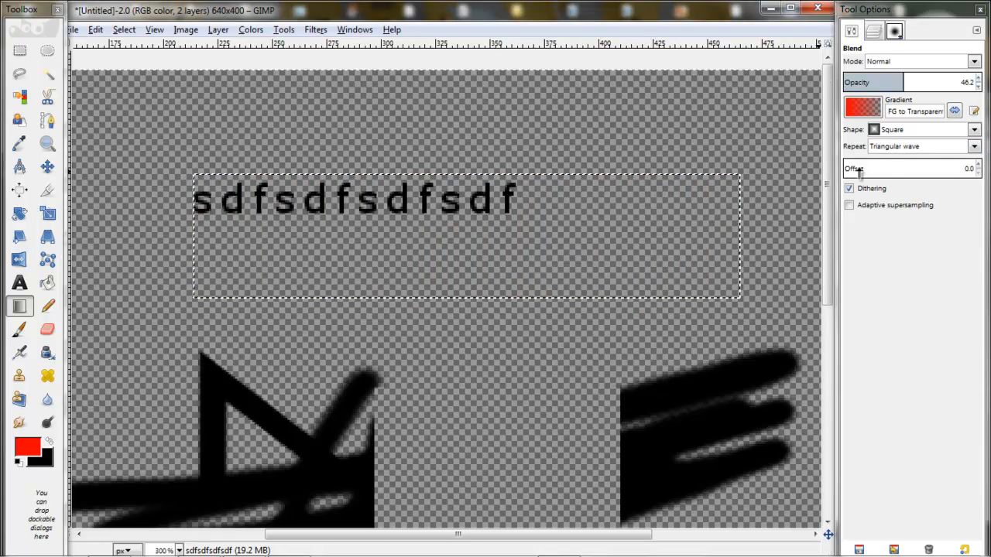
click(923, 147)
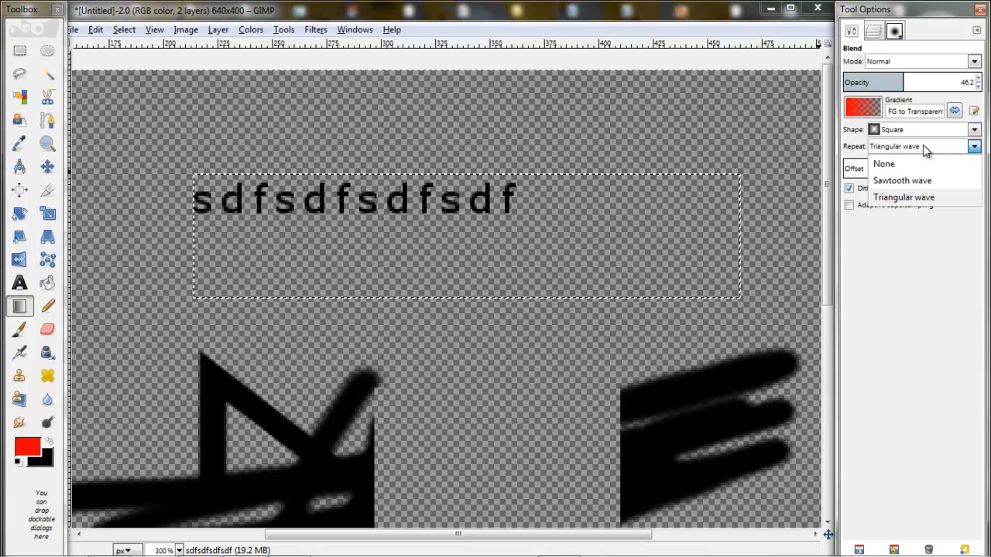
click(924, 151)
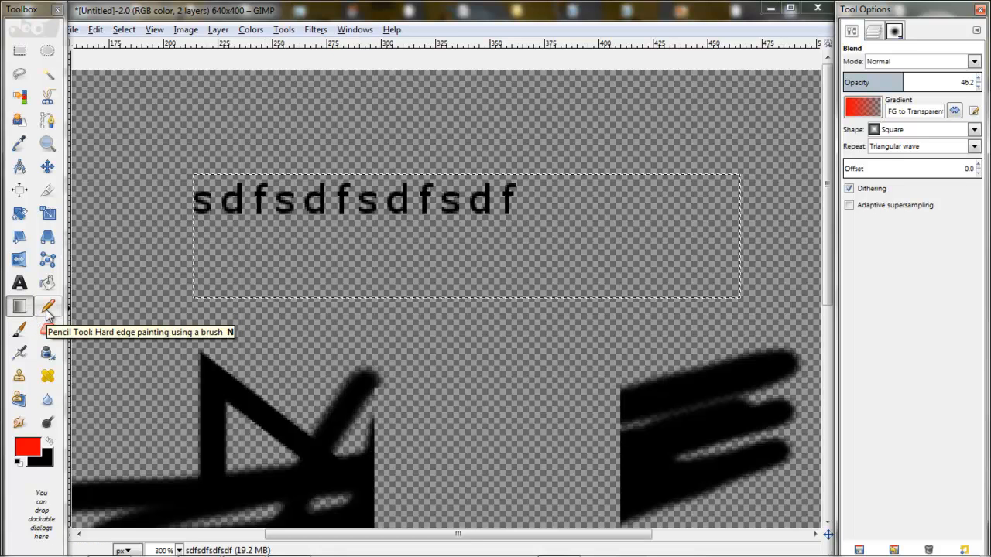
click(900, 64)
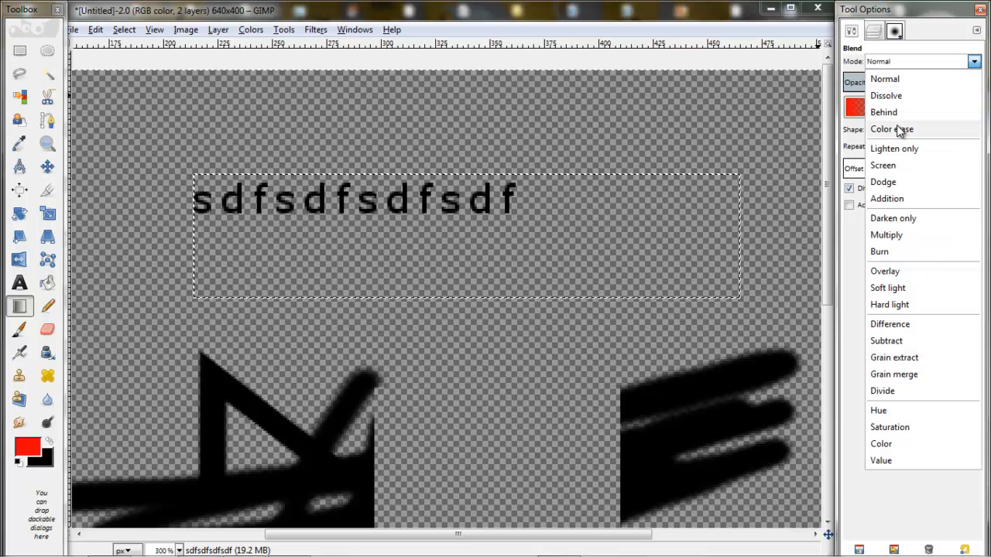
click(902, 77)
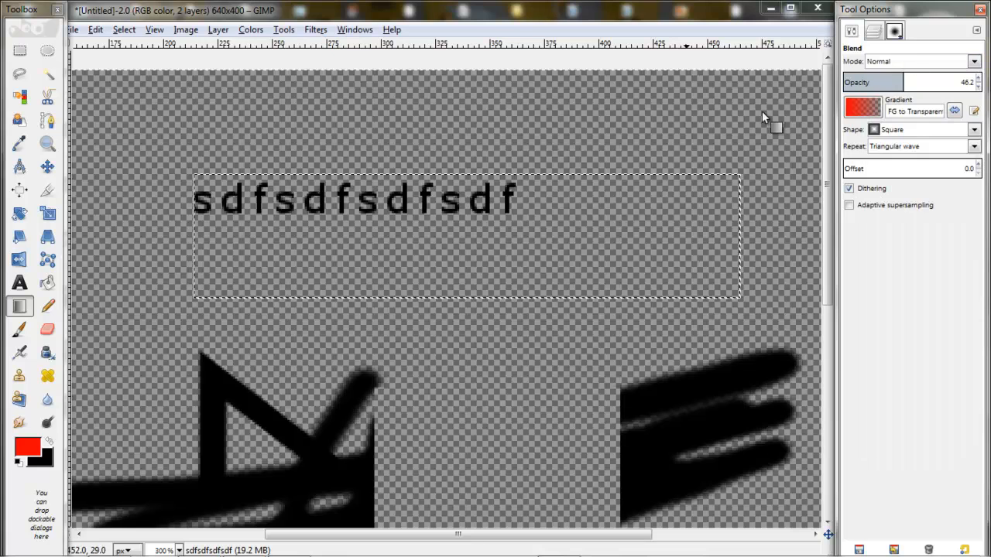
- Erase the lower parts of the last letters of the text using the Eraser with Hard edge enabled
click(46, 307)
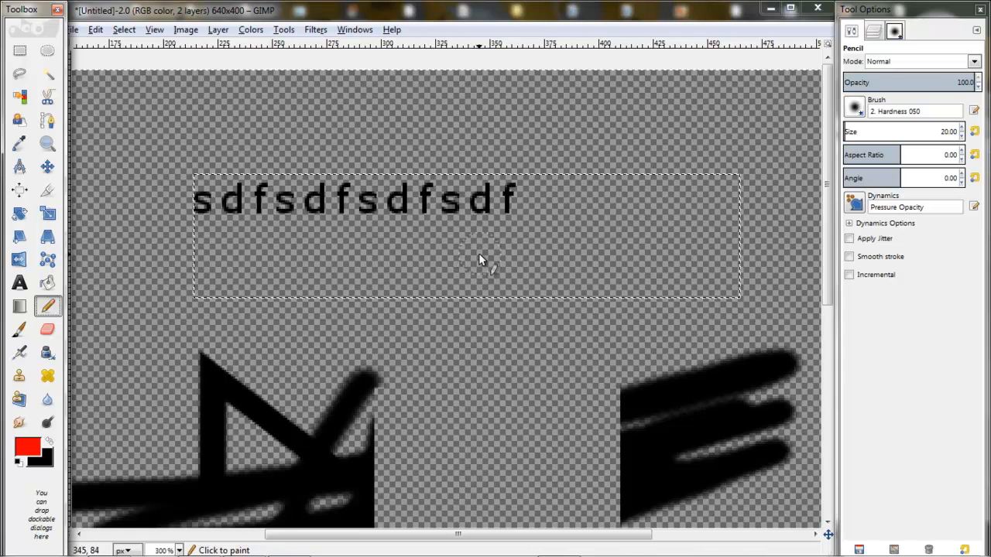
scroll(478, 253, up, 2)
scroll(474, 336, up, 3)
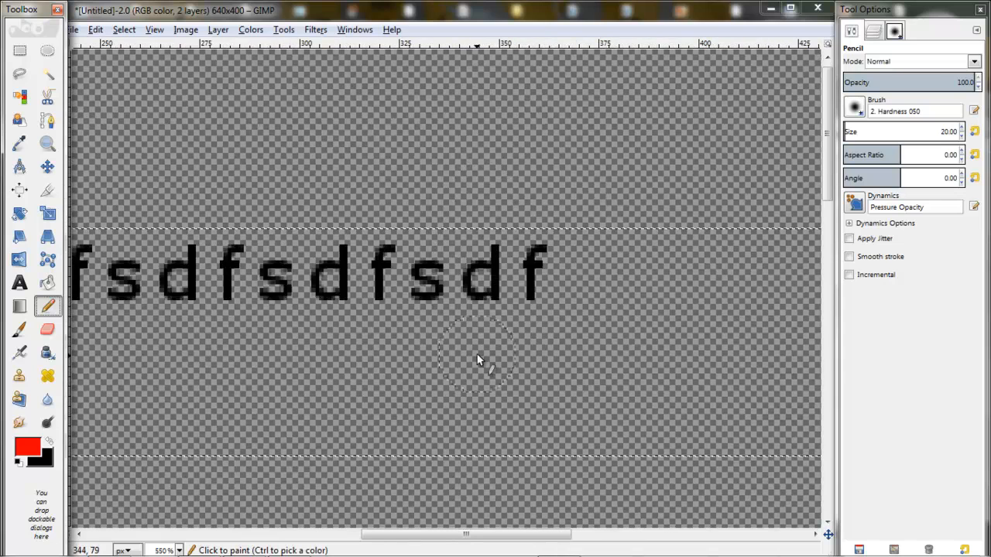
click(49, 332)
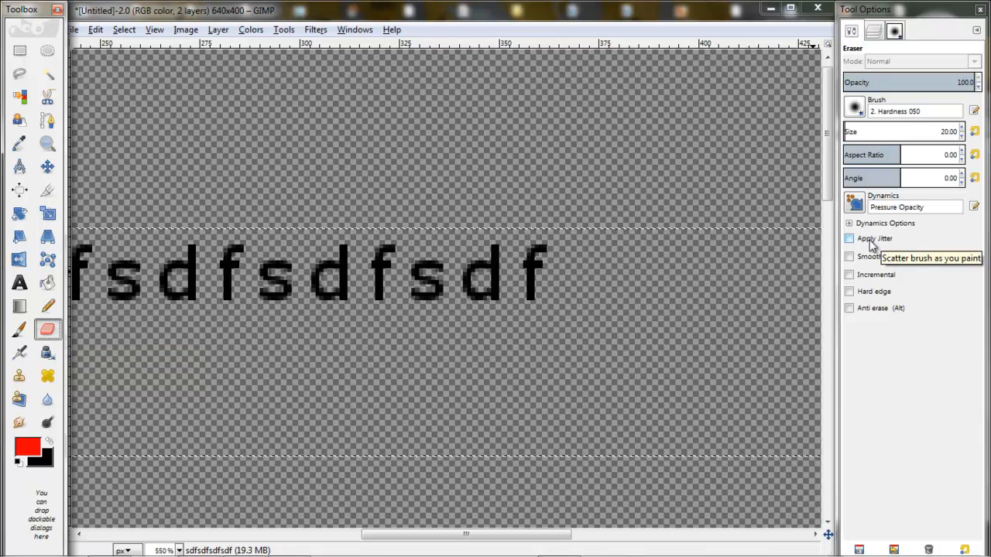
click(850, 292)
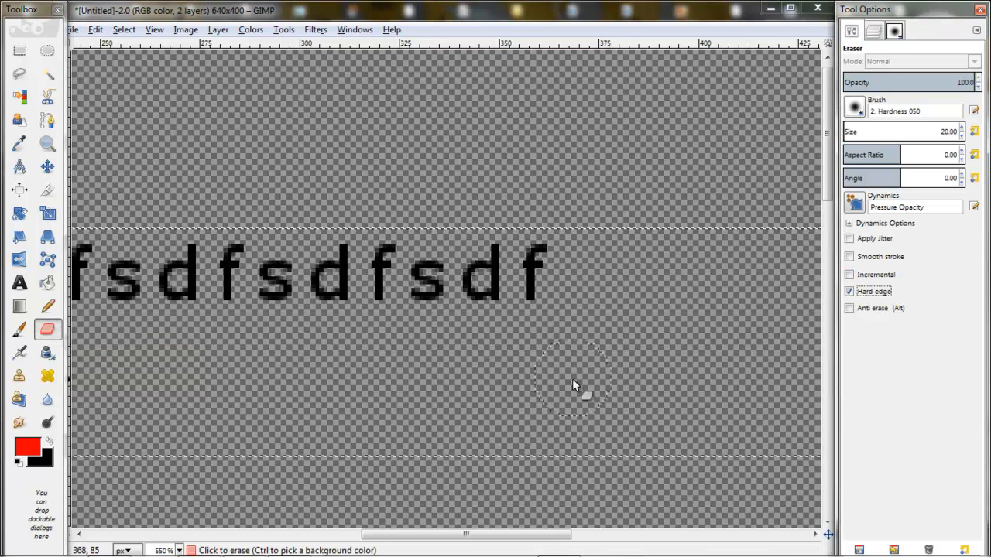
mouse_move(588, 288)
mouse_down()
mouse_move(385, 326)
mouse_move(350, 311)
mouse_up()
- Paint a large solid red patch over the partly erased end of the text with the size 20 Pencil
click(47, 306)
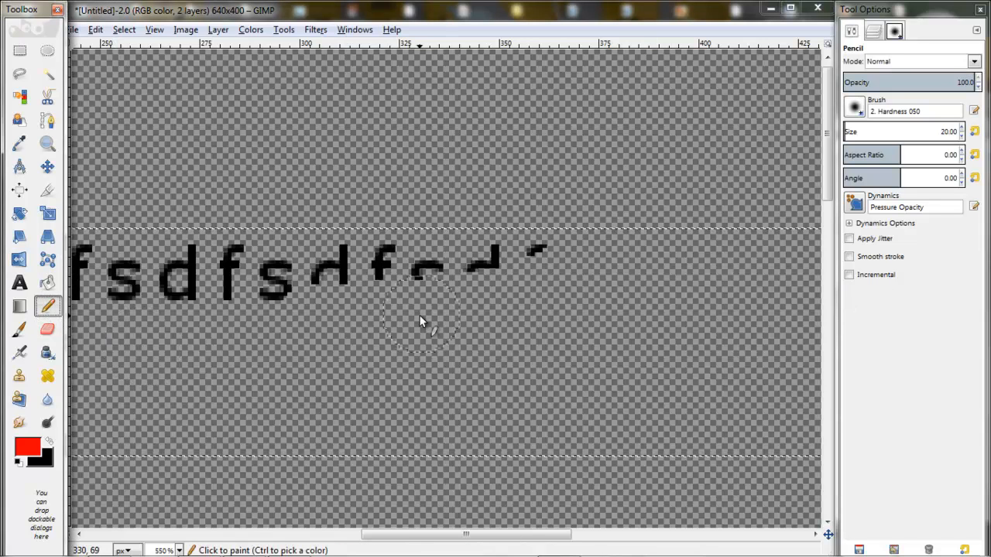
mouse_move(388, 306)
mouse_down()
mouse_move(544, 259)
mouse_move(610, 267)
mouse_move(599, 290)
mouse_move(435, 356)
mouse_move(560, 315)
mouse_move(380, 338)
mouse_move(658, 373)
mouse_move(563, 346)
mouse_up()
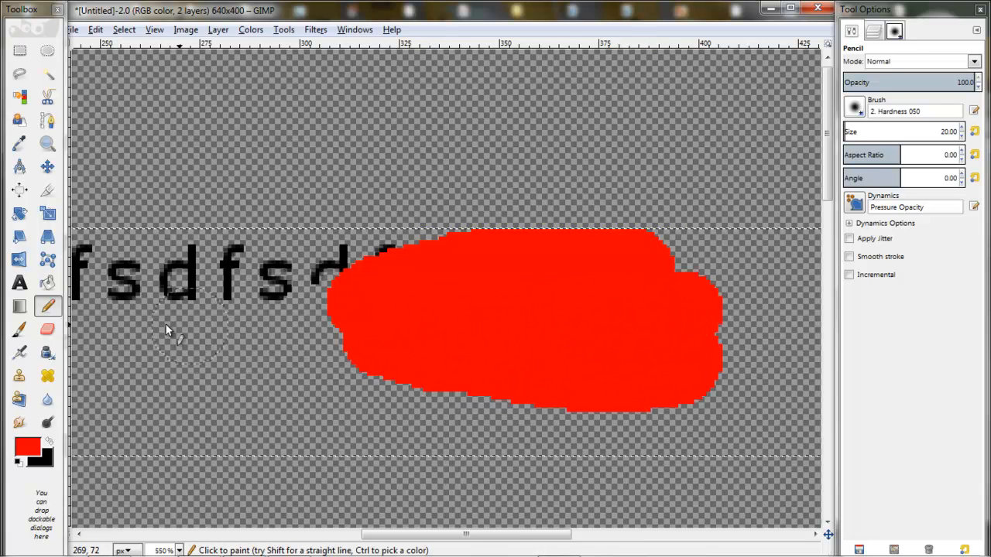
- Compare the options of the Paintbrush, Pencil and Eraser, and look at the brushes available for the Pencil
click(19, 329)
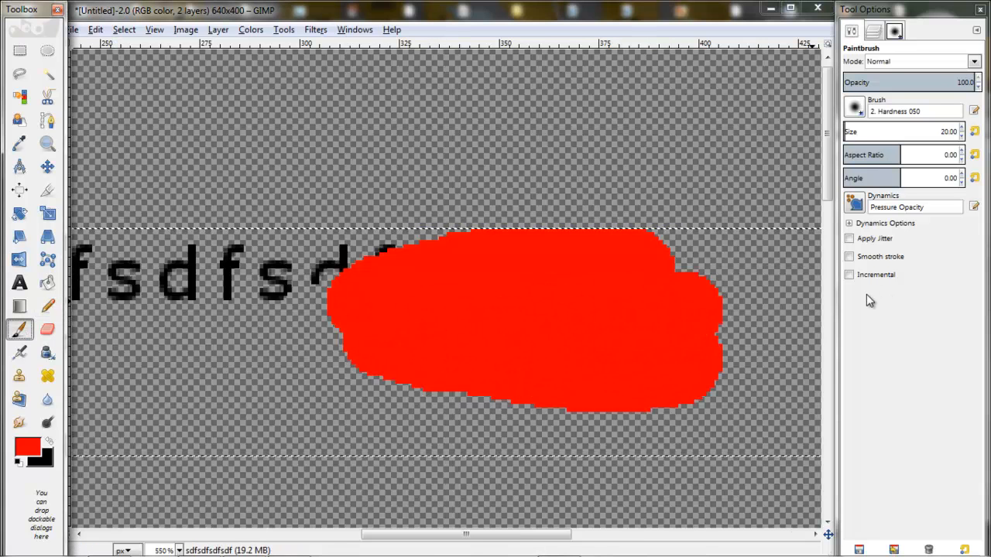
click(49, 307)
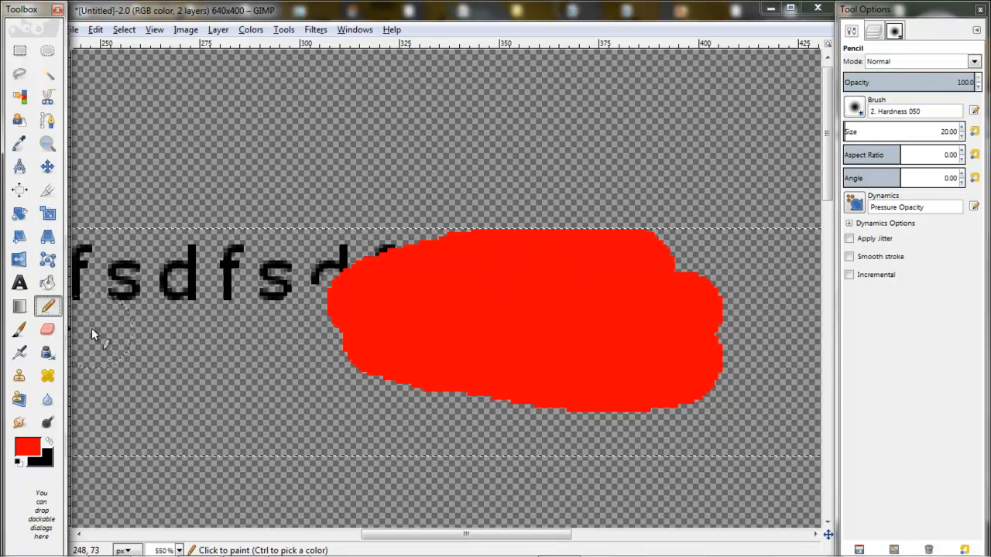
click(47, 329)
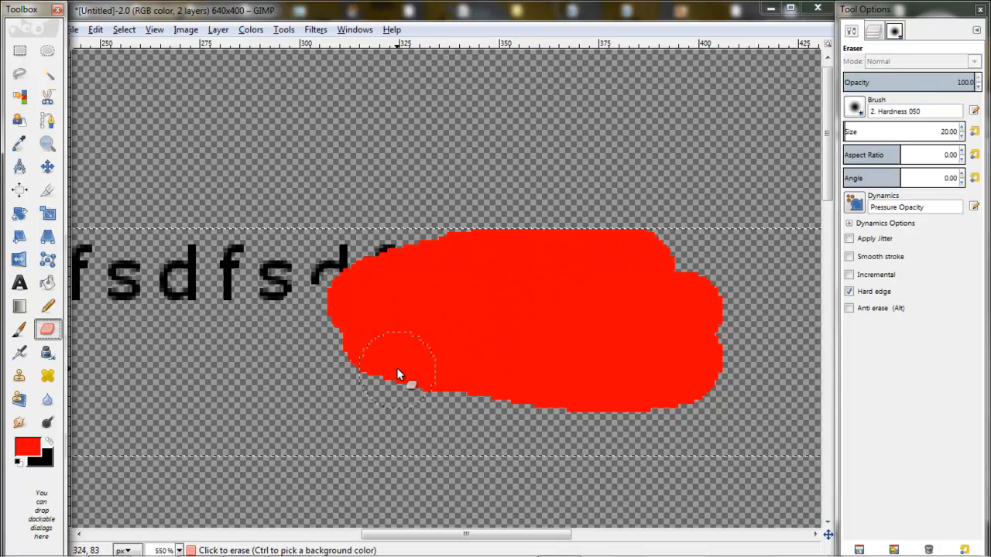
click(47, 307)
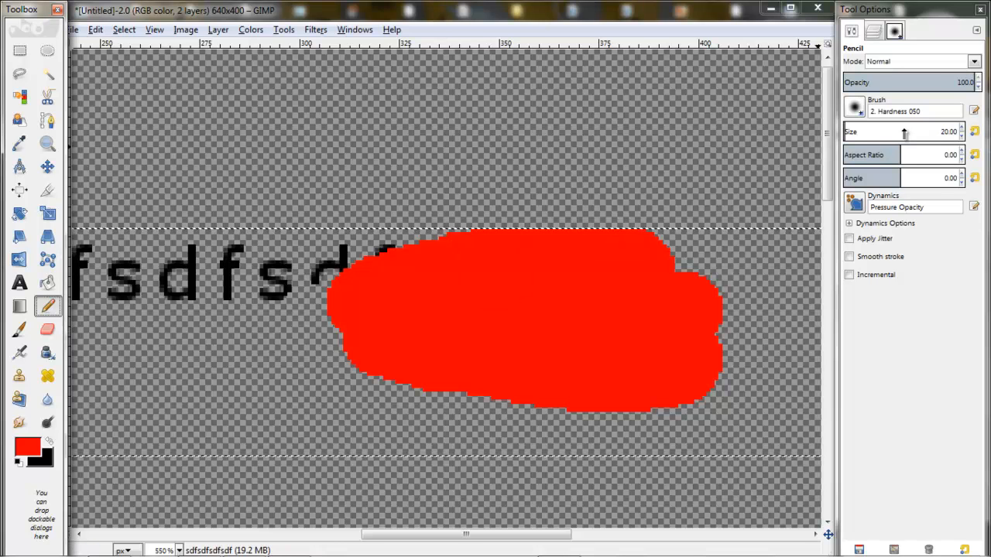
click(858, 107)
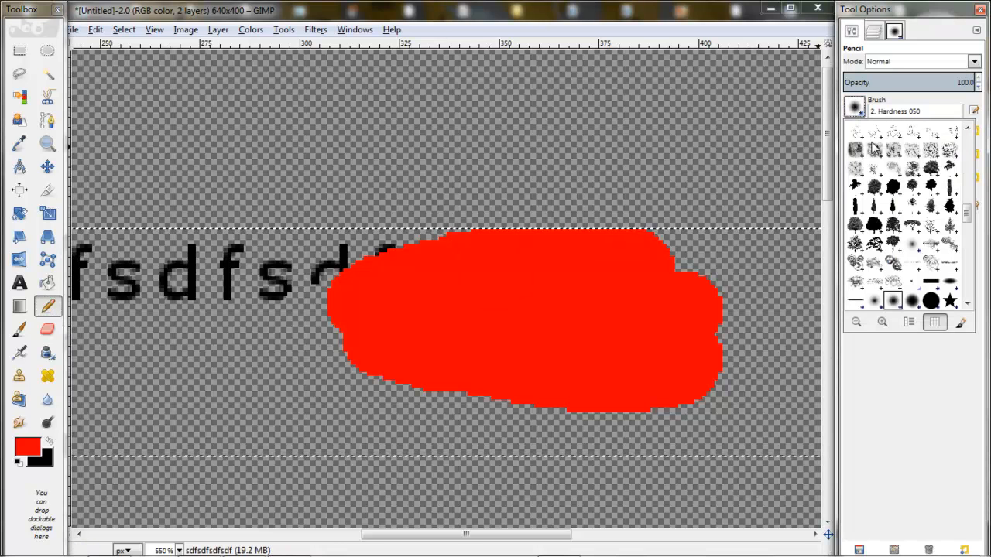
click(858, 108)
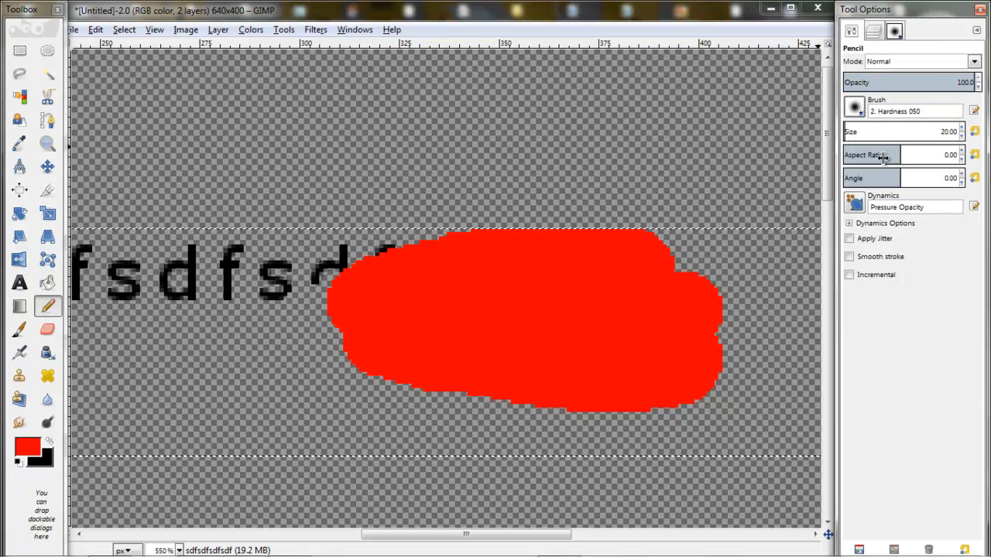
- Enable Apply Jitter for the Pencil and paint a red stroke across the lower part of the red patch
click(849, 239)
mouse_move(221, 350)
mouse_down()
mouse_move(406, 371)
mouse_move(767, 379)
mouse_up()
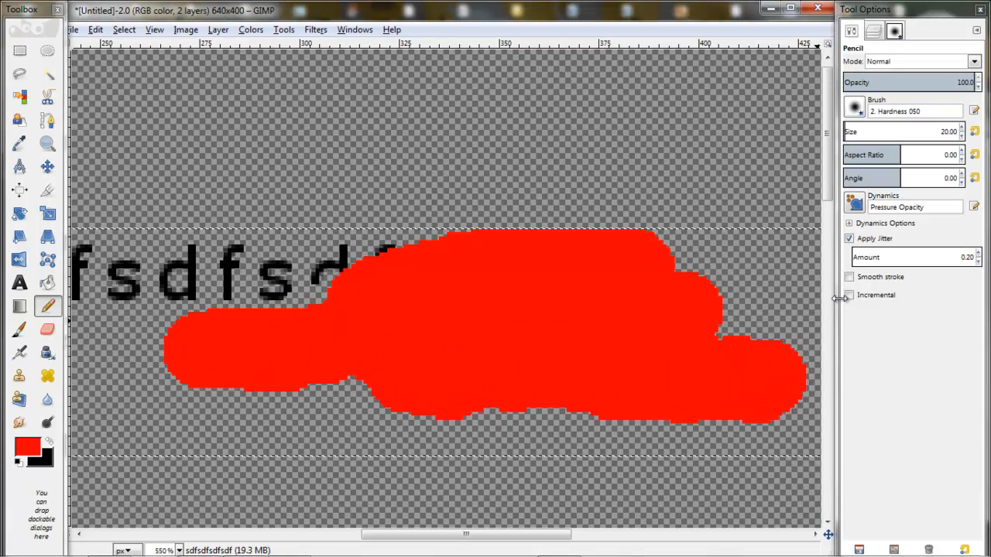
- Replace the Pencil's jitter with Smooth stroke at Quality 100 and Weight 1000, try a stroke near the text's start, and undo it
click(849, 239)
click(850, 257)
drag(877, 296, 898, 299)
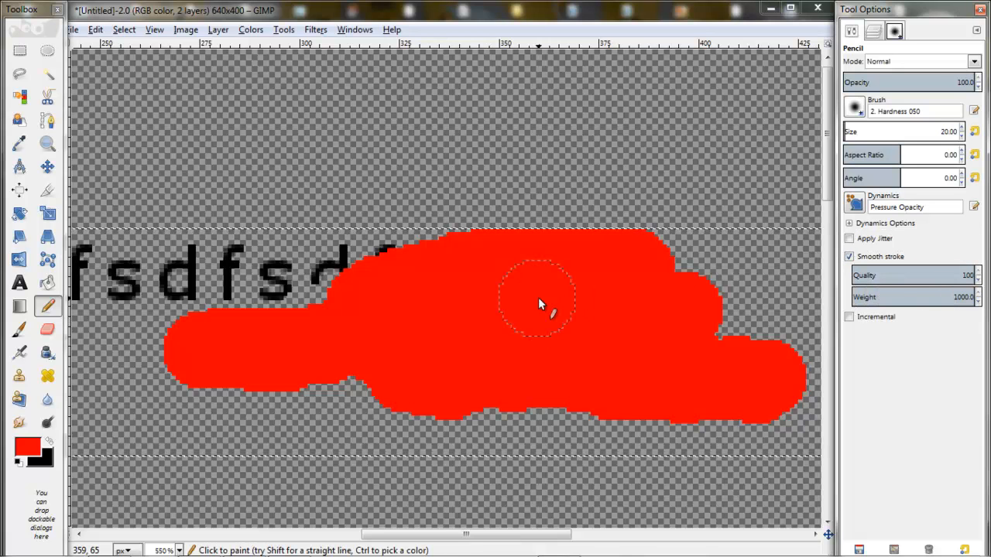
scroll(356, 299, down, 1)
drag(159, 383, 205, 294)
key(ctrl+z)
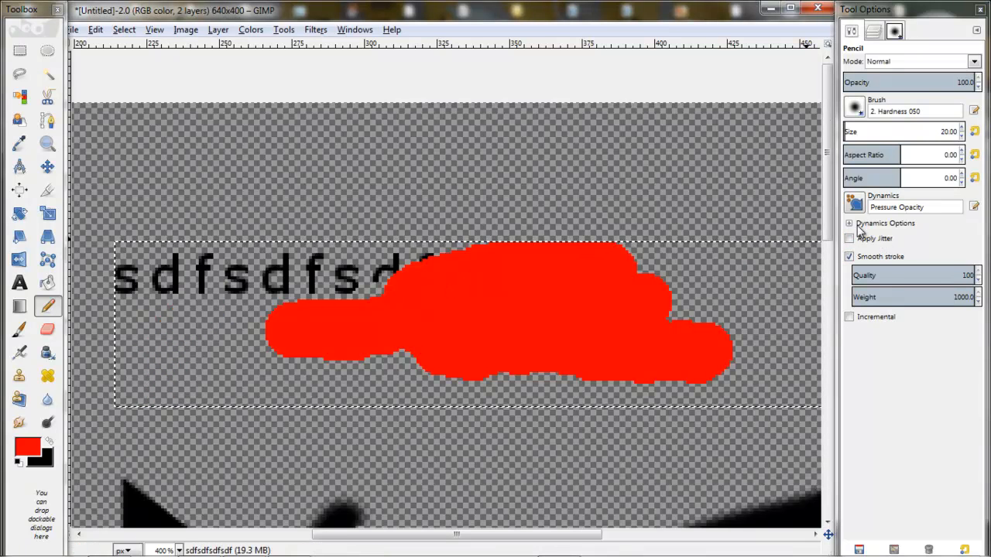
- Try and undo a Paintbrush stroke below the text's start, then enable Smooth stroke with Quality 100 and Weight 1000
click(19, 329)
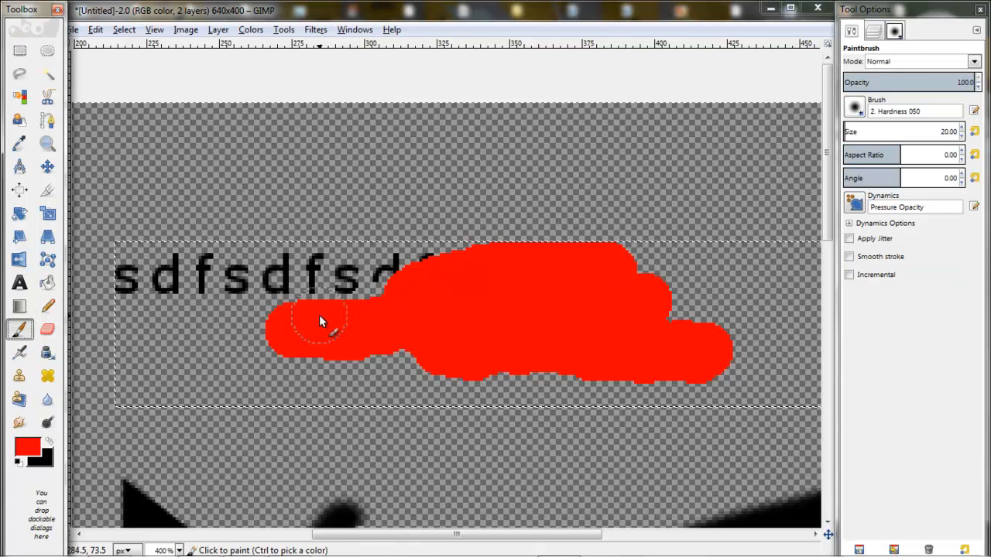
drag(183, 347, 259, 310)
key(ctrl+z)
click(849, 257)
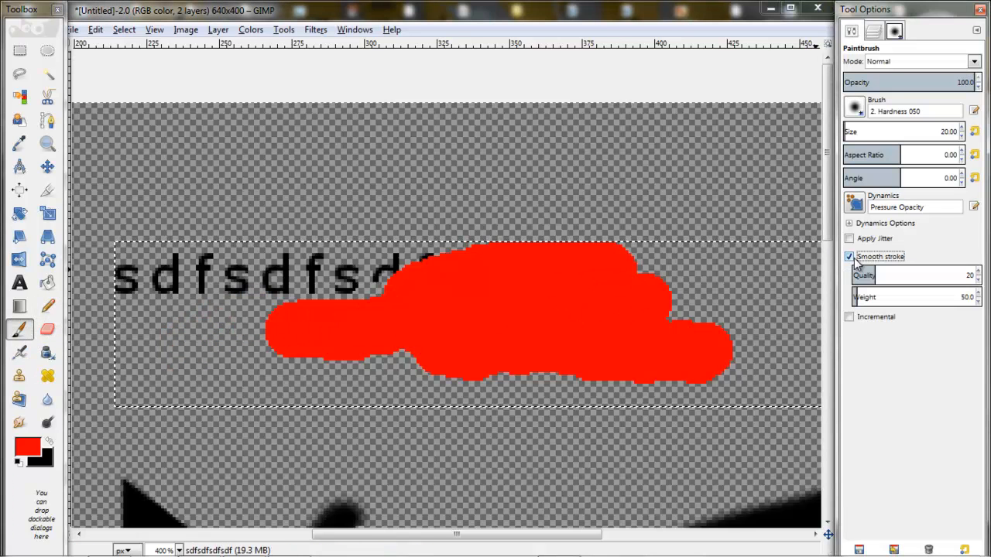
drag(890, 273, 977, 273)
drag(867, 298, 985, 300)
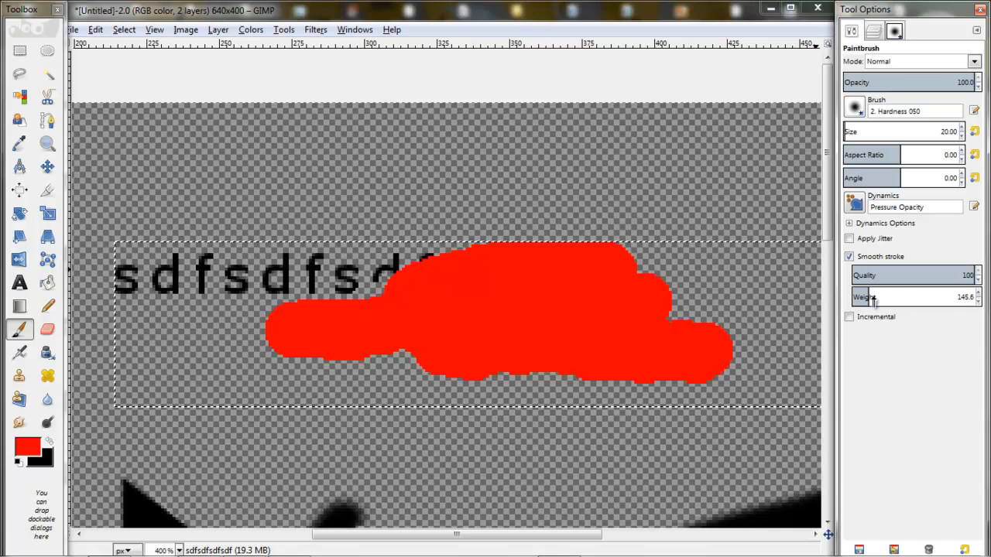
drag(890, 302, 980, 300)
- Try a long smoothed Paintbrush stroke from below the text's start into the red patch and back, and undo it
scroll(308, 350, up, 1)
mouse_move(177, 356)
mouse_down()
mouse_move(278, 296)
mouse_move(495, 255)
mouse_move(629, 283)
mouse_up()
mouse_move(576, 384)
mouse_down()
mouse_move(474, 427)
mouse_move(396, 433)
mouse_move(310, 417)
mouse_move(284, 394)
mouse_up()
key(ctrl+z)
- Choose the 2. Hardness 100 brush and paint a curved smoothed red stroke over the text and back beneath it
click(863, 110)
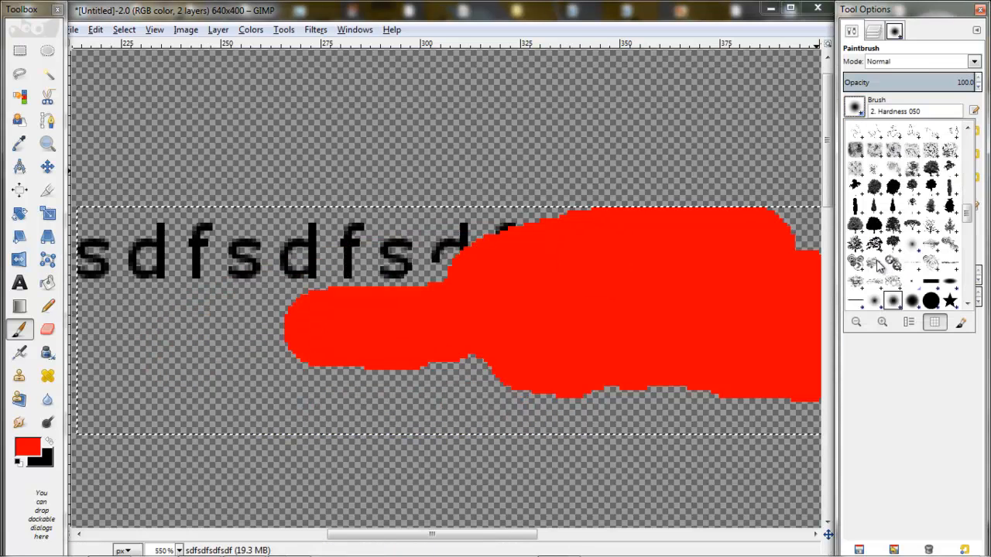
double_click(931, 300)
mouse_move(141, 363)
mouse_down()
mouse_move(228, 296)
mouse_move(388, 265)
mouse_move(480, 320)
mouse_move(428, 391)
mouse_move(315, 428)
mouse_move(248, 430)
mouse_move(192, 389)
mouse_up()
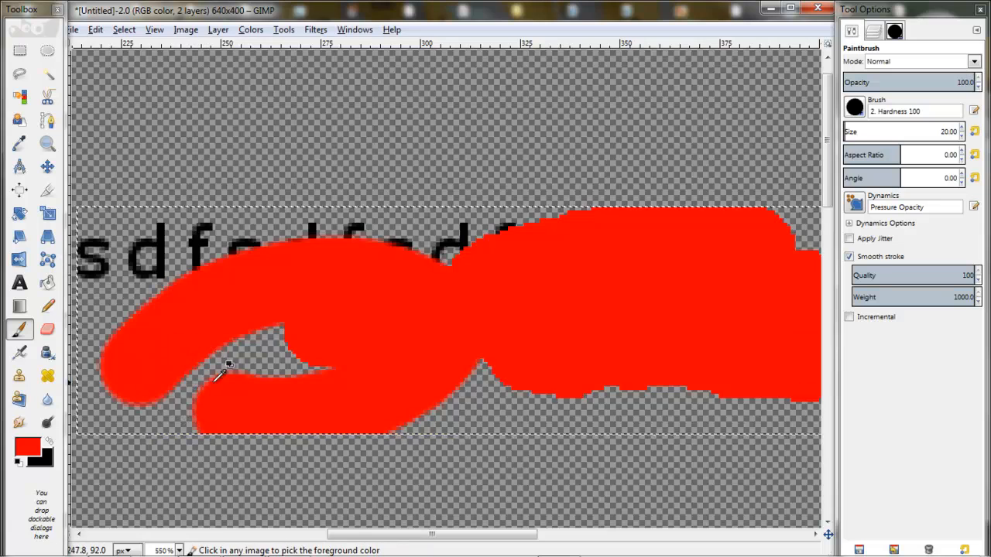
- Examine the edge pixels of the Paintbrush and Pencil strokes up close and compare how soft they are
scroll(221, 361, up, 3)
scroll(387, 338, down, 2)
scroll(501, 293, up, 3)
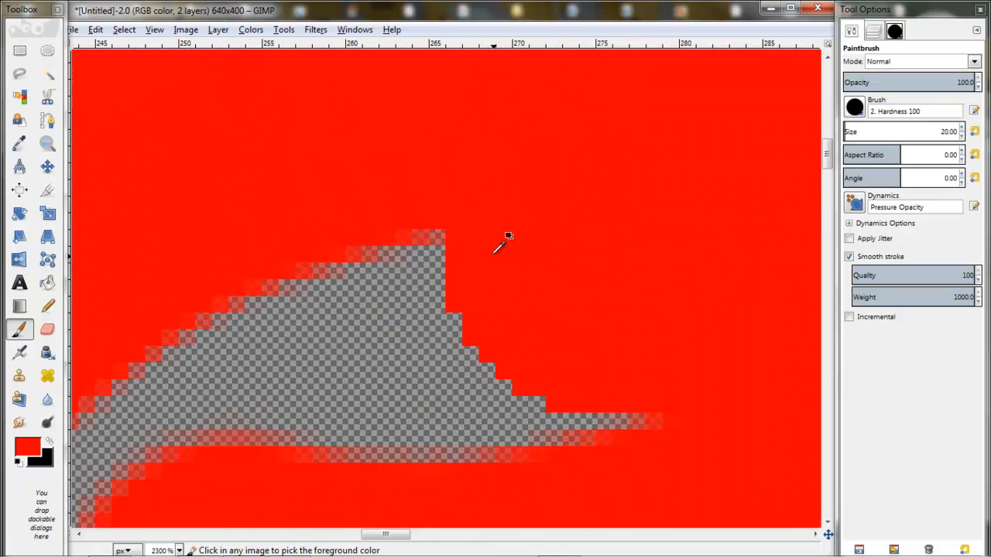
scroll(461, 303, up, 5)
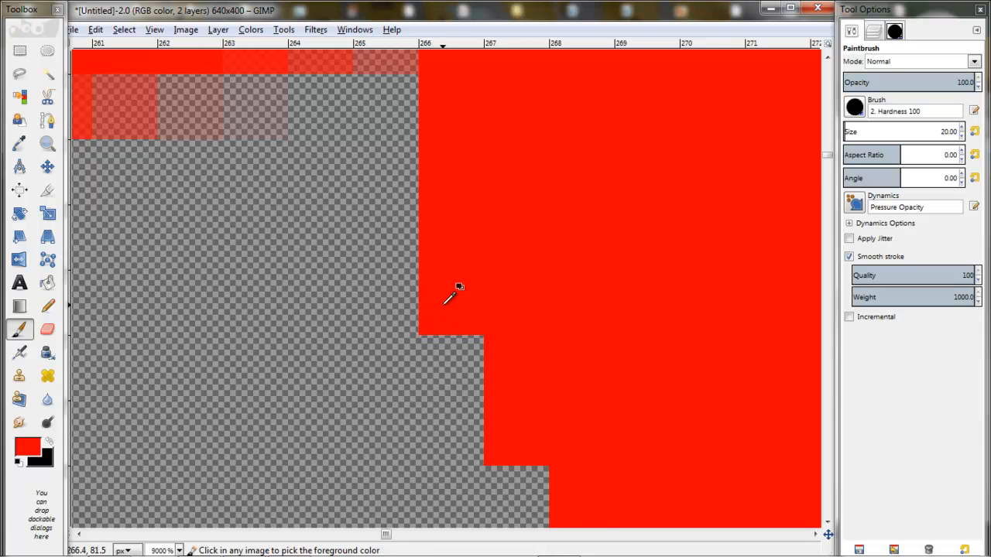
scroll(449, 298, down, 10)
scroll(455, 288, up, 2)
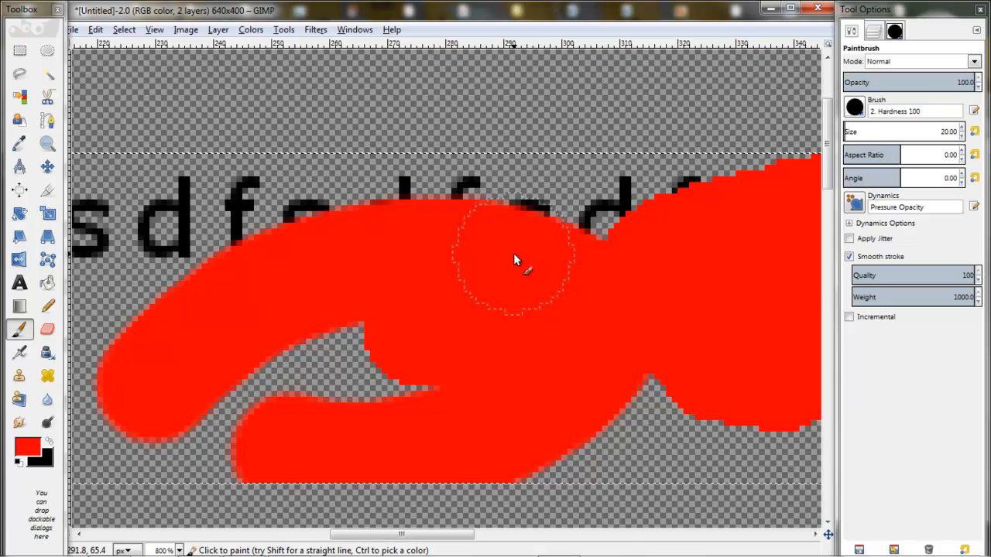
scroll(434, 289, down, 2)
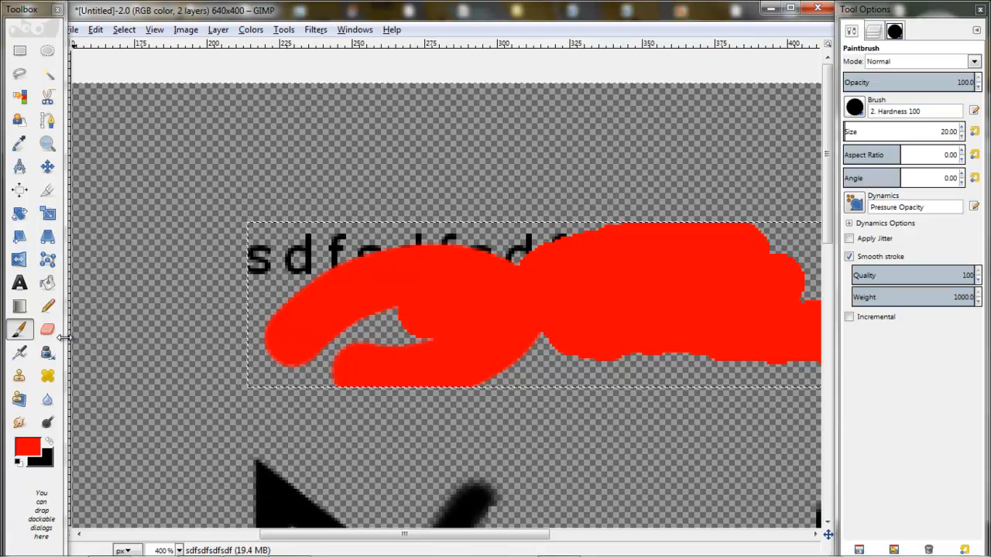
- Paint a straight red Paintbrush line from the curved stroke through the patch to near the selection's far end
scroll(372, 302, down, 2)
scroll(332, 315, up, 1)
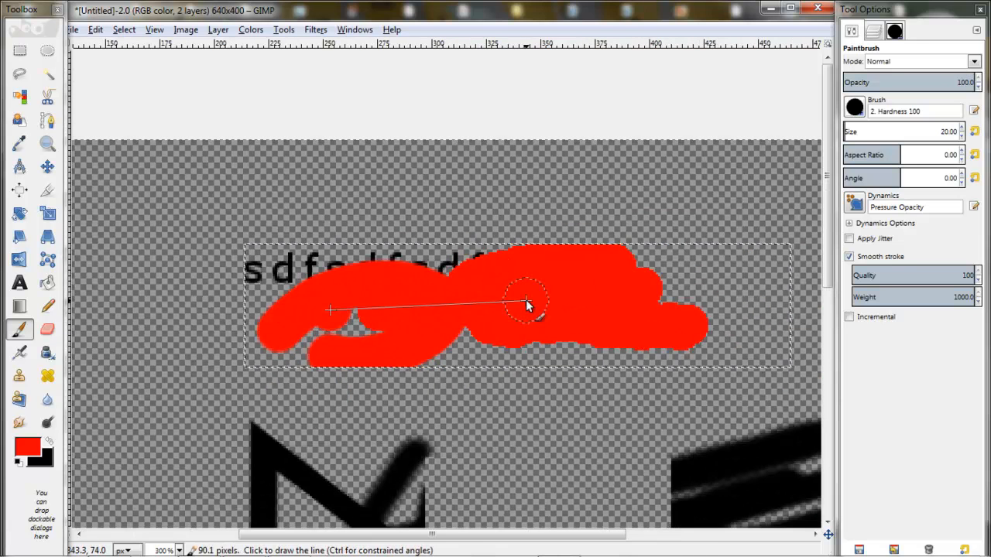
shift+click(736, 277)
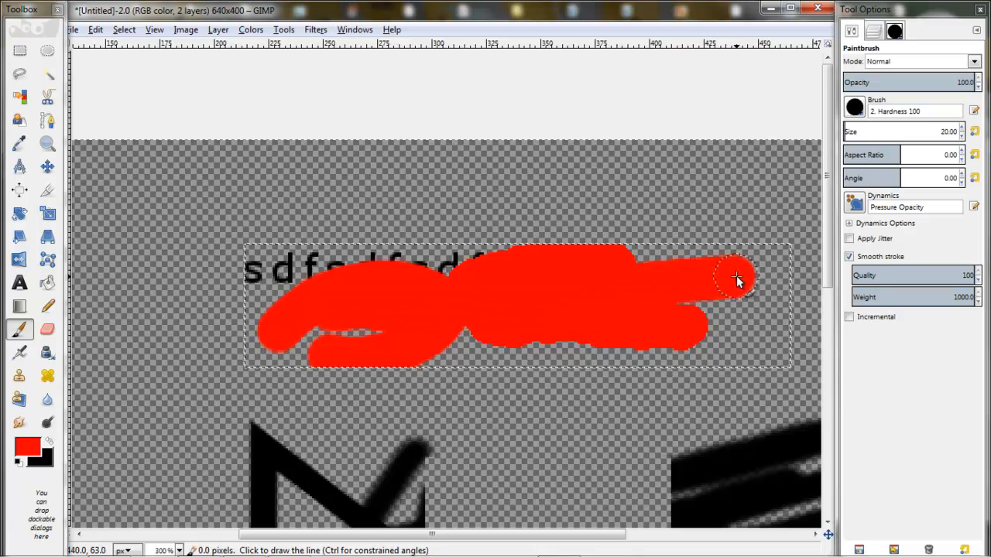
- Draw a straight red line with the Ink tool from the text's third letter into the middle of the red patch
click(46, 353)
click(311, 257)
shift+click(500, 295)
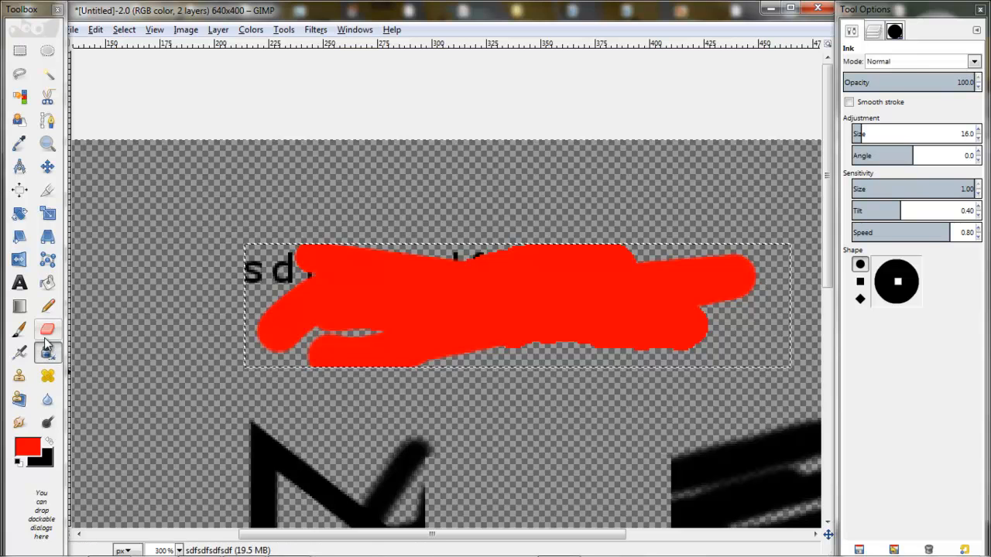
- Spray a soft Airbrush stroke along the red patch's lower edge and cover the start of the text with Ink
click(20, 353)
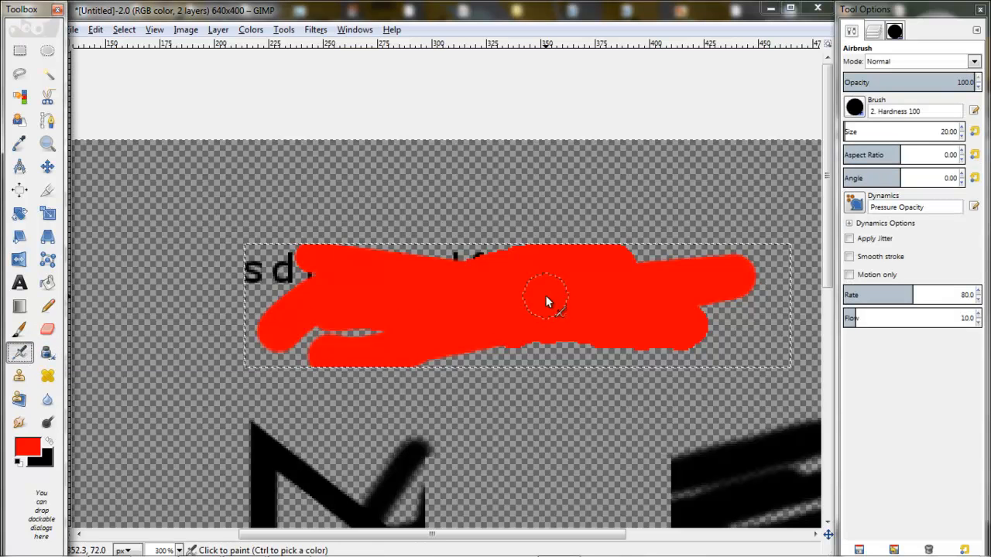
mouse_move(759, 321)
mouse_down()
mouse_move(697, 355)
mouse_move(462, 350)
mouse_up()
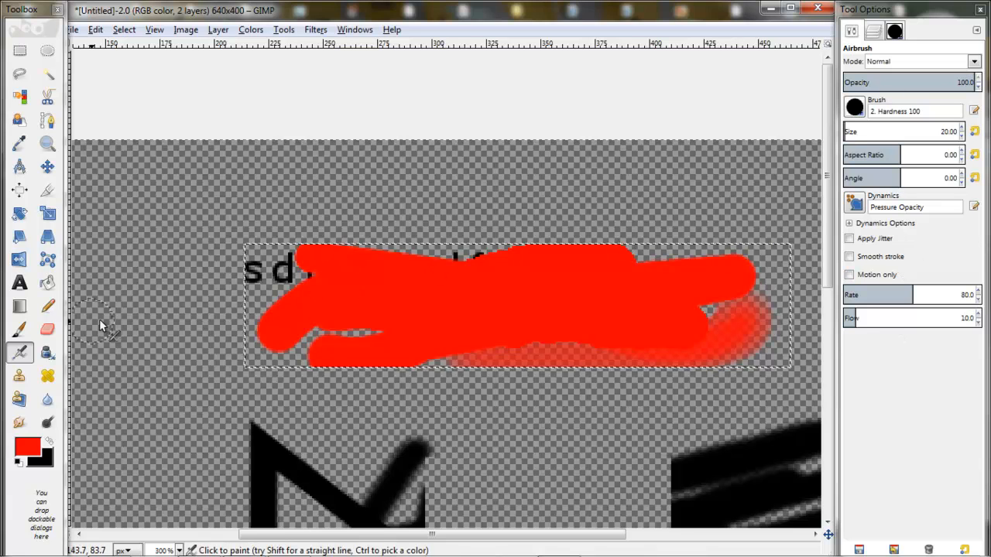
click(46, 352)
drag(273, 317, 355, 306)
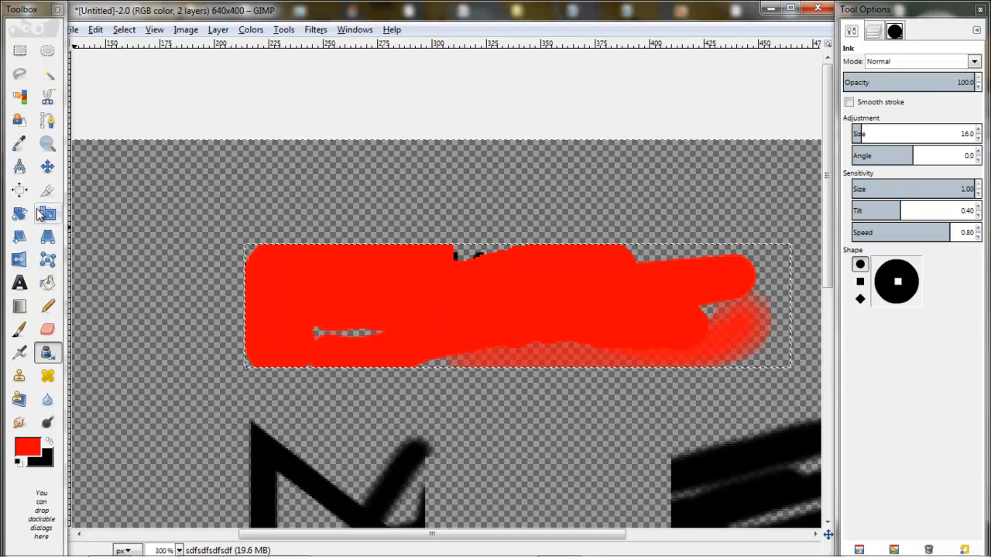
- Clear the painted content of the text layer and paint a horizontal red Ink stroke that widens towards its end
click(873, 31)
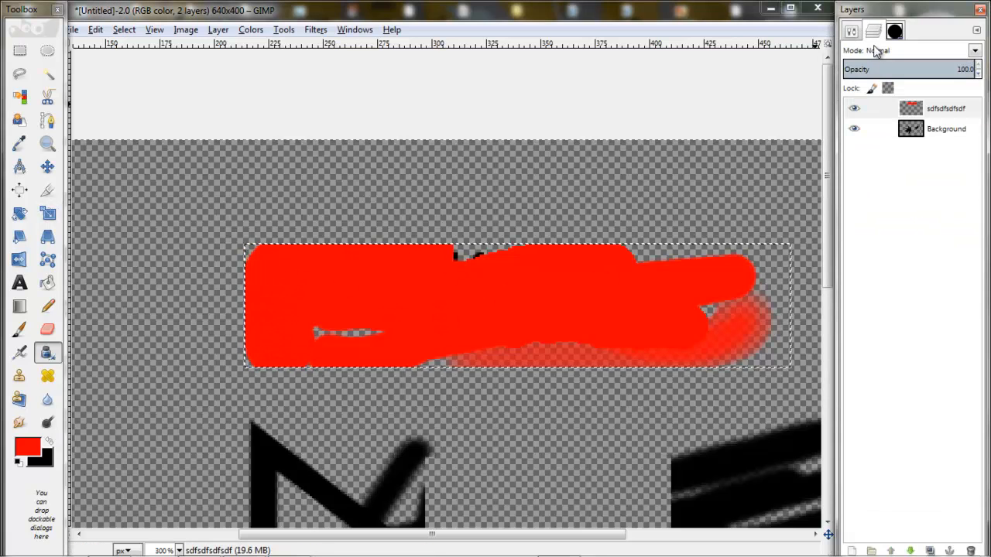
click(921, 109)
key(Delete)
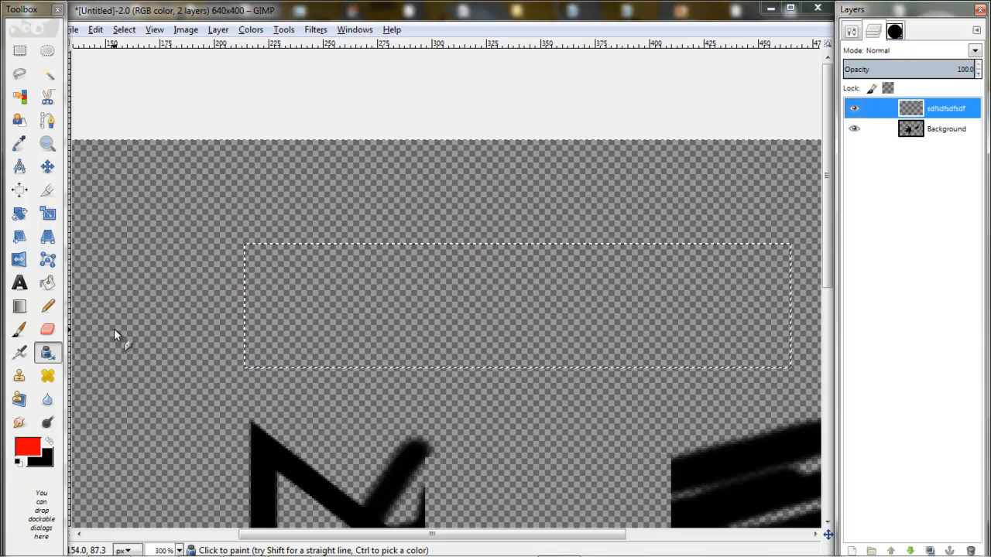
mouse_move(337, 304)
mouse_down()
mouse_move(424, 299)
mouse_move(625, 310)
mouse_up()
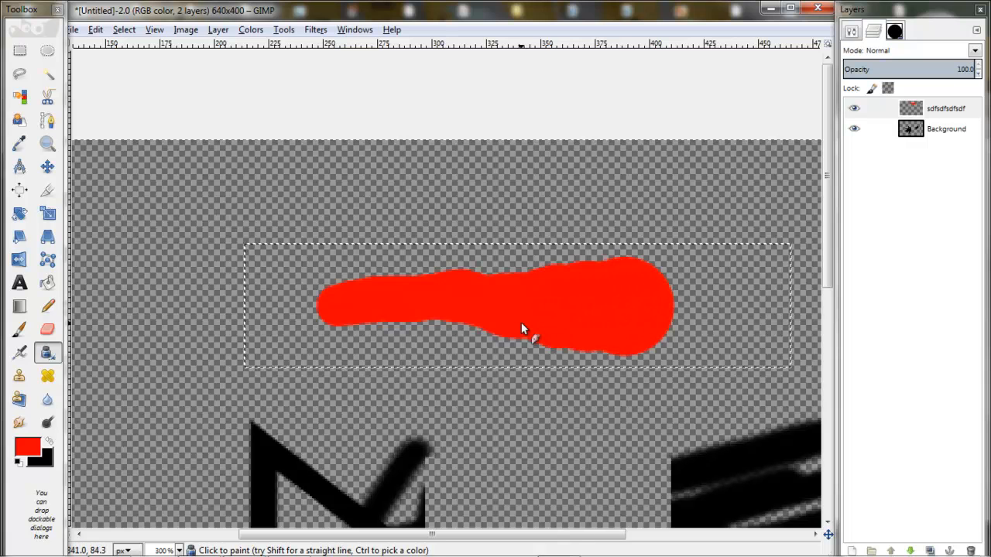
- Try the diamond Shape for the Ink tool and settle on the square one
click(852, 32)
click(860, 281)
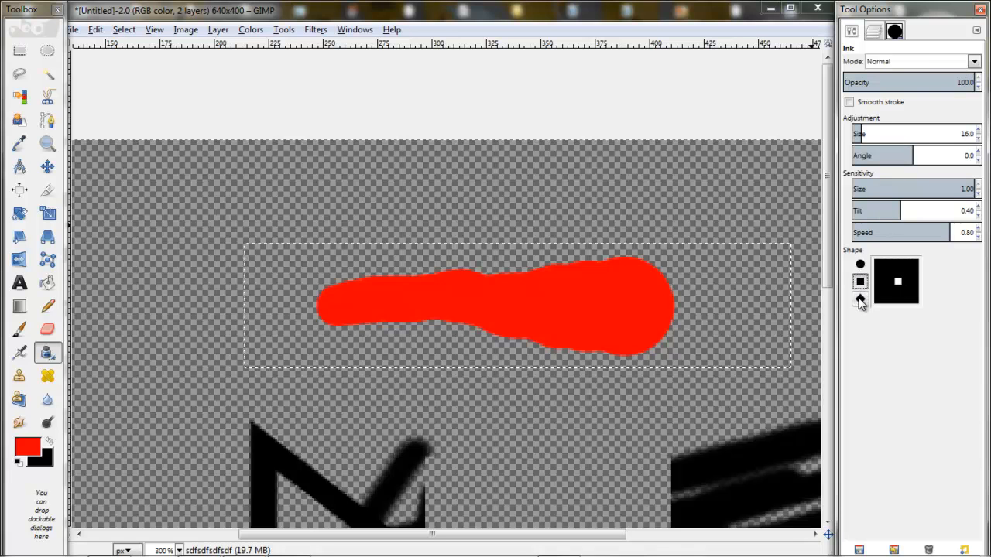
click(860, 299)
click(860, 282)
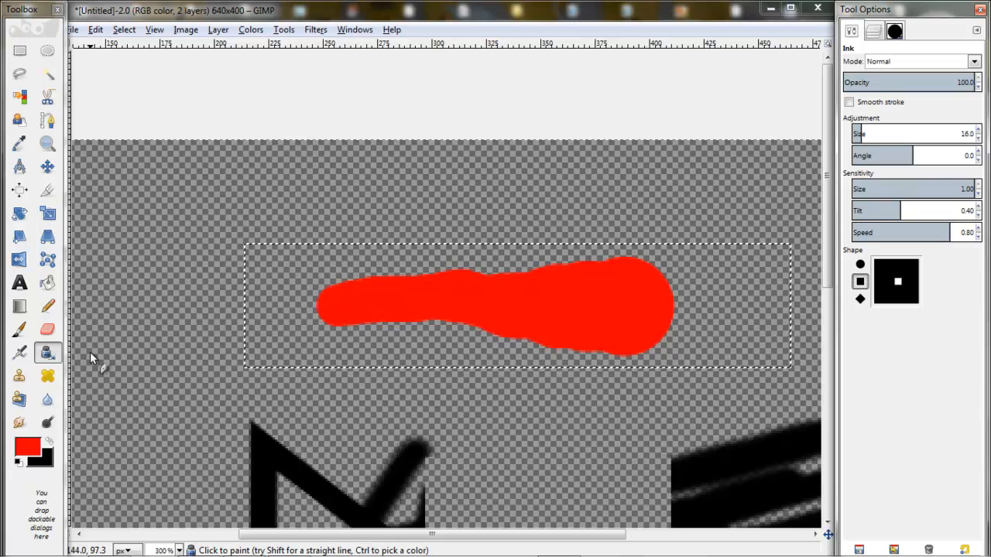
- Clone the narrow start of the red stroke onto its wide end, extending it to the selection's edge
click(19, 376)
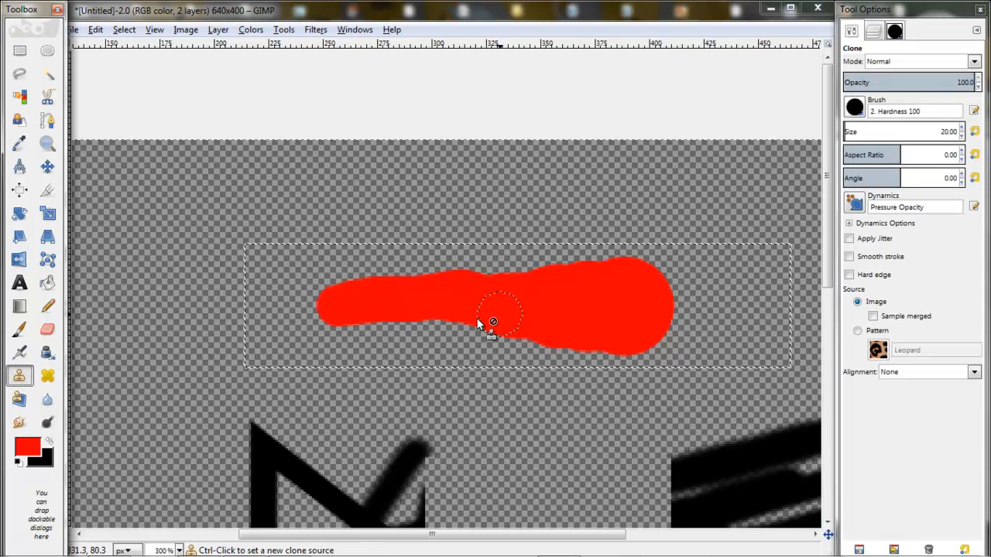
ctrl+click(362, 307)
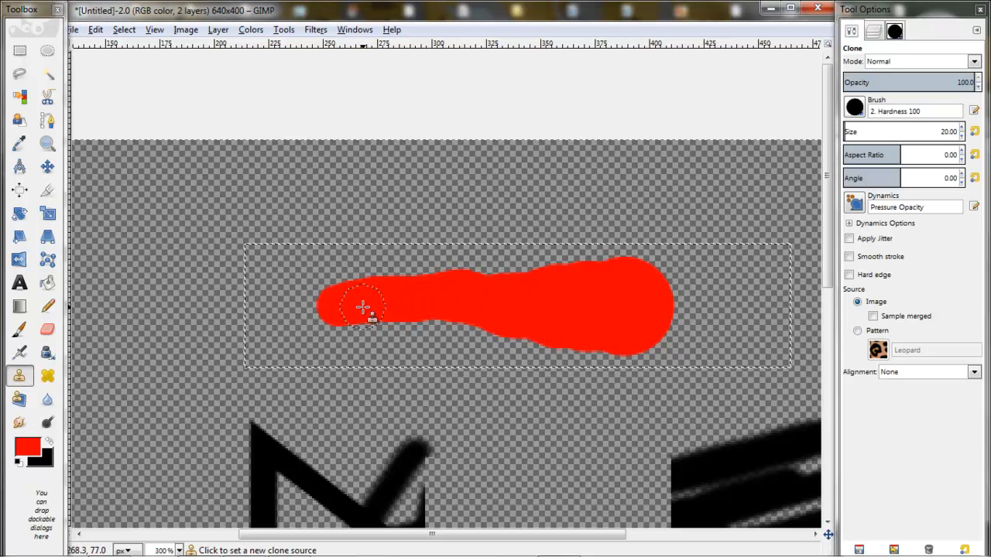
mouse_move(662, 294)
mouse_down()
mouse_move(755, 348)
mouse_move(713, 379)
mouse_move(663, 329)
mouse_move(728, 291)
mouse_move(787, 337)
mouse_move(679, 351)
mouse_move(761, 256)
mouse_up()
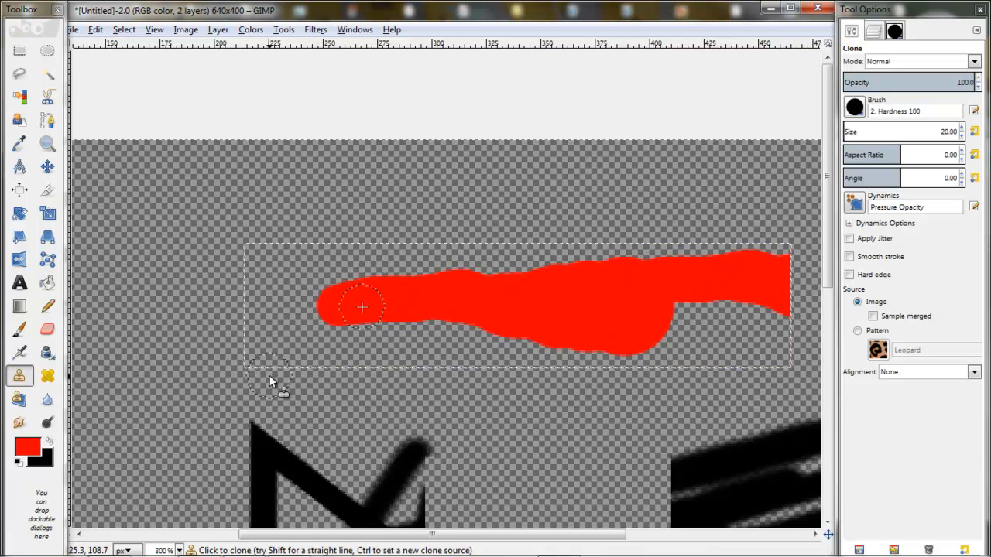
- Set the Heal source at the red stroke's narrow end and heal over the cloned extension and its edges
click(47, 377)
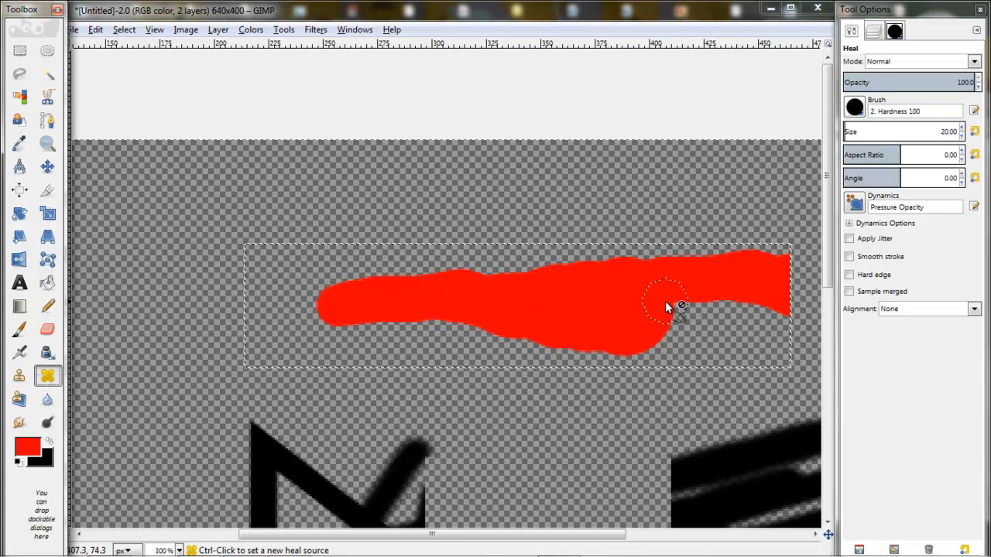
ctrl+click(339, 302)
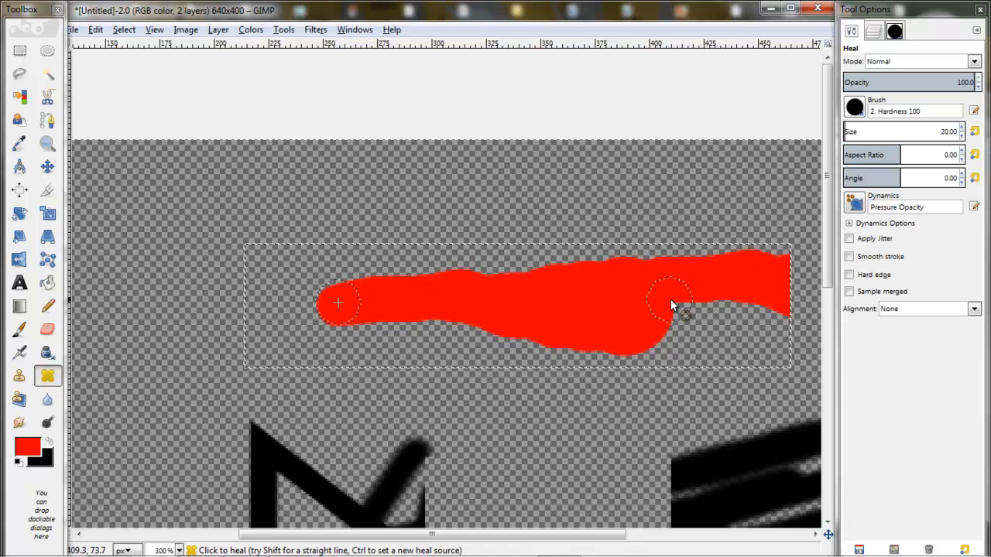
mouse_move(682, 291)
mouse_down()
mouse_move(705, 354)
mouse_move(711, 302)
mouse_move(733, 349)
mouse_move(756, 357)
mouse_move(759, 281)
mouse_move(775, 337)
mouse_move(802, 348)
mouse_up()
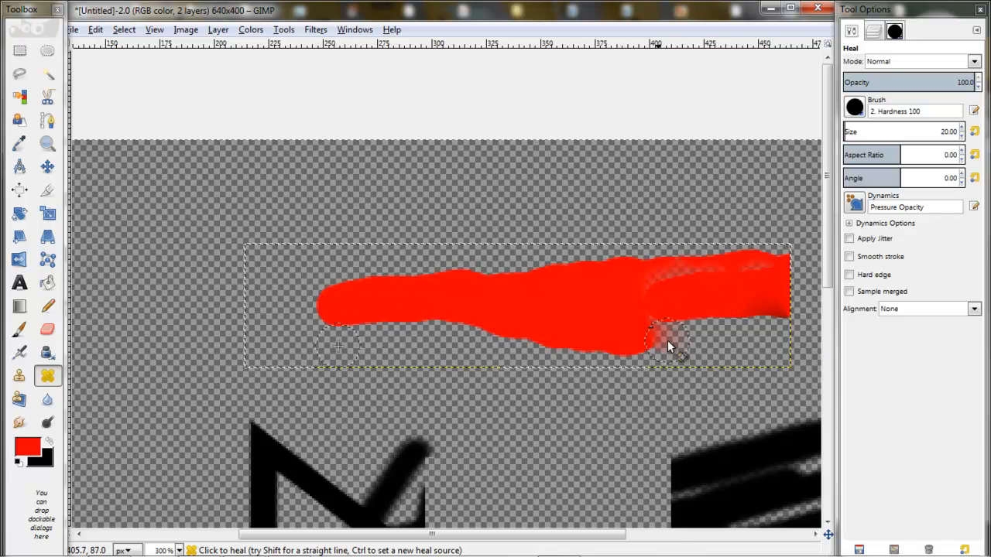
drag(667, 341, 705, 314)
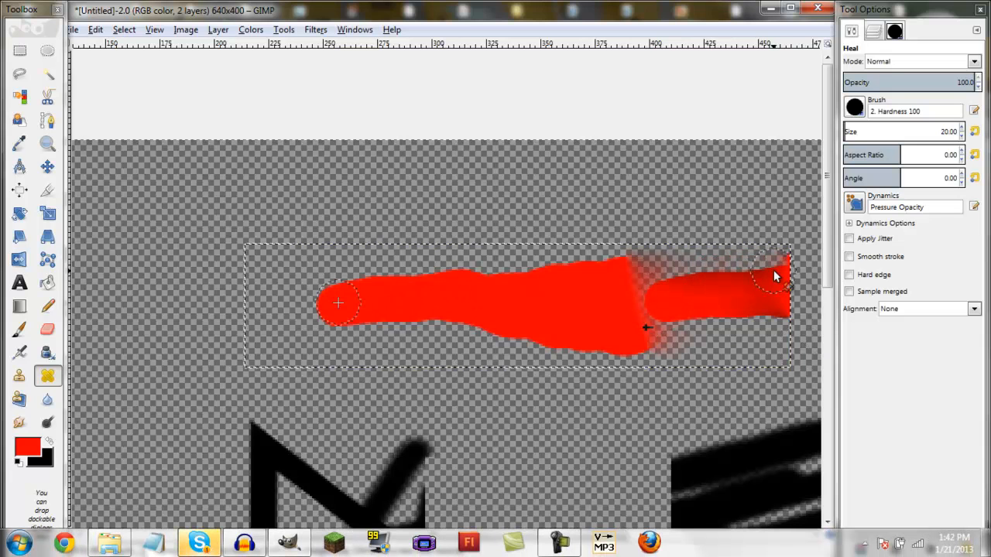
- Distort the Perspective Clone frame by pulling its upper-right corner inward and its lower-left corner upward
click(21, 399)
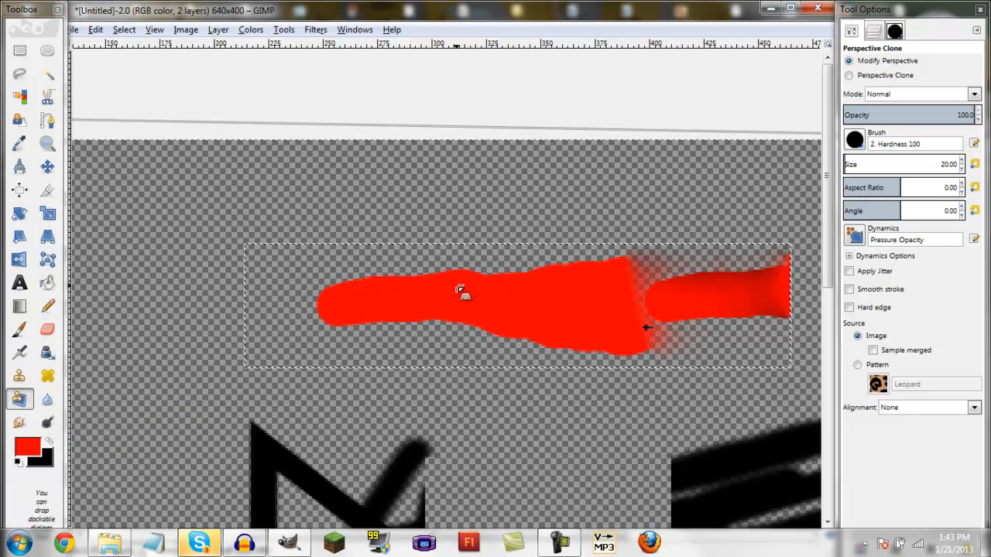
scroll(429, 258, down, 2)
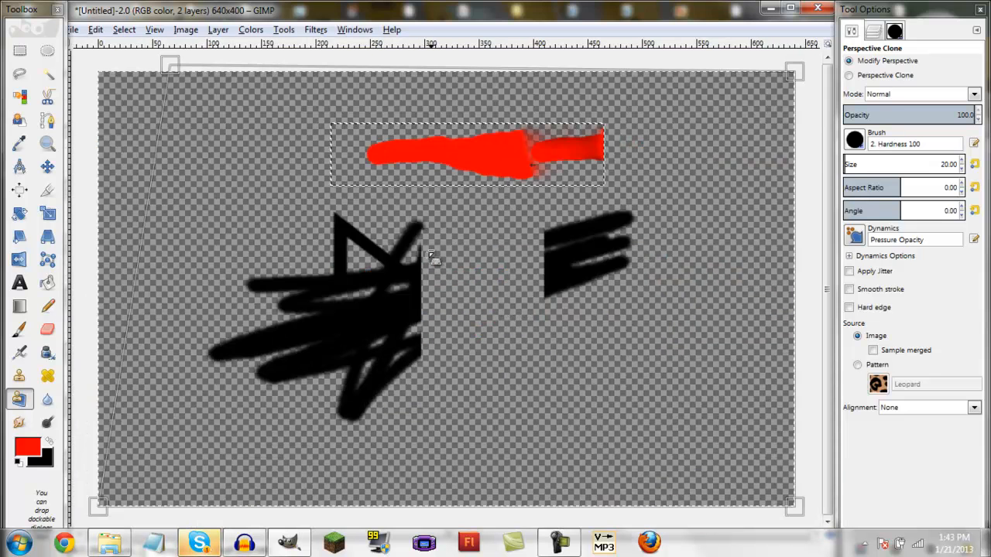
drag(808, 76, 668, 173)
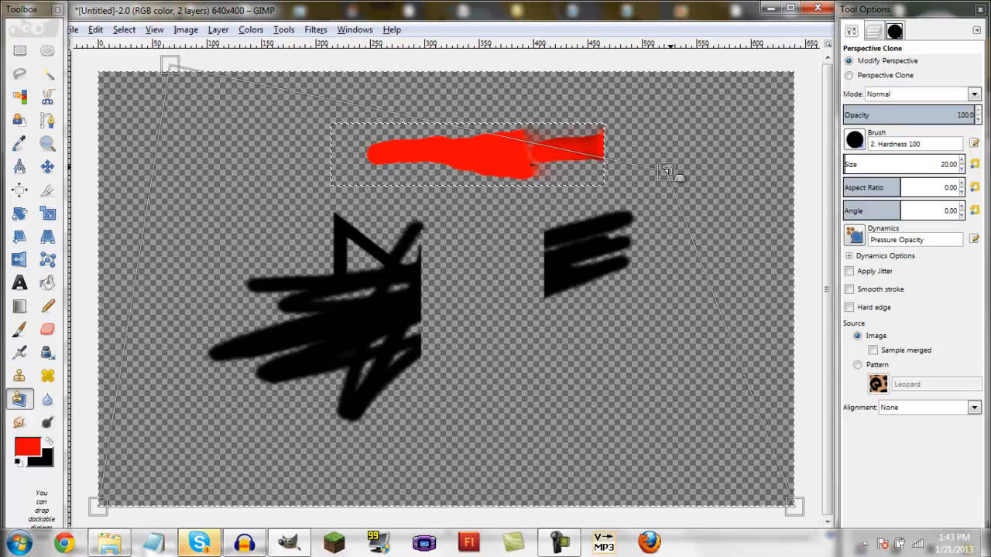
drag(99, 508, 109, 419)
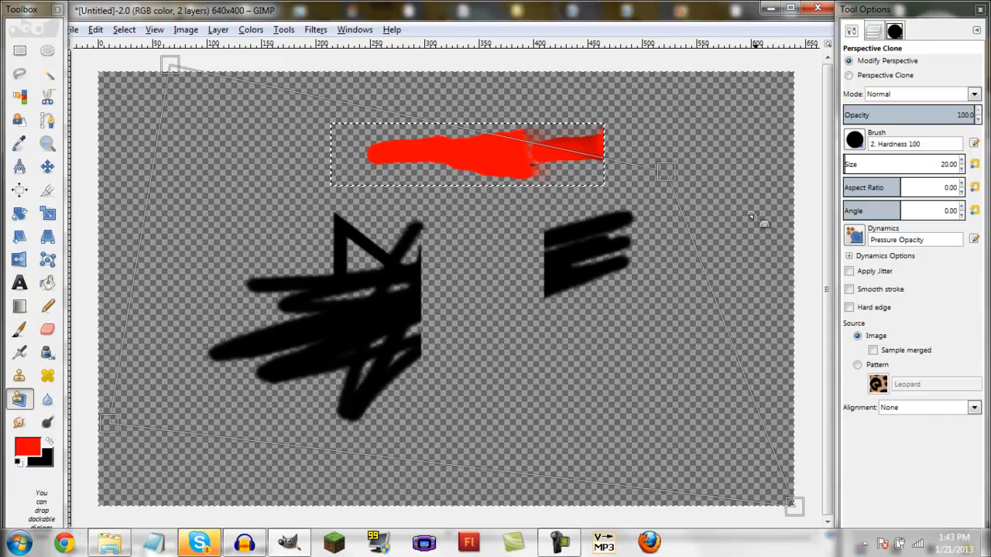
drag(711, 180, 715, 182)
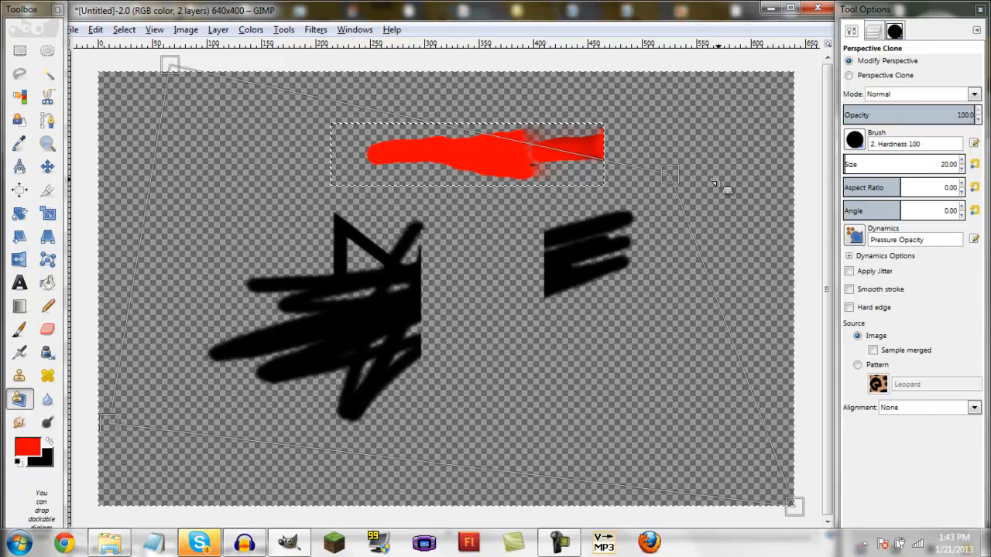
- Switch to Perspective Clone mode, set a source beside the left black scribble, and try cloning it below the short strokes
click(858, 75)
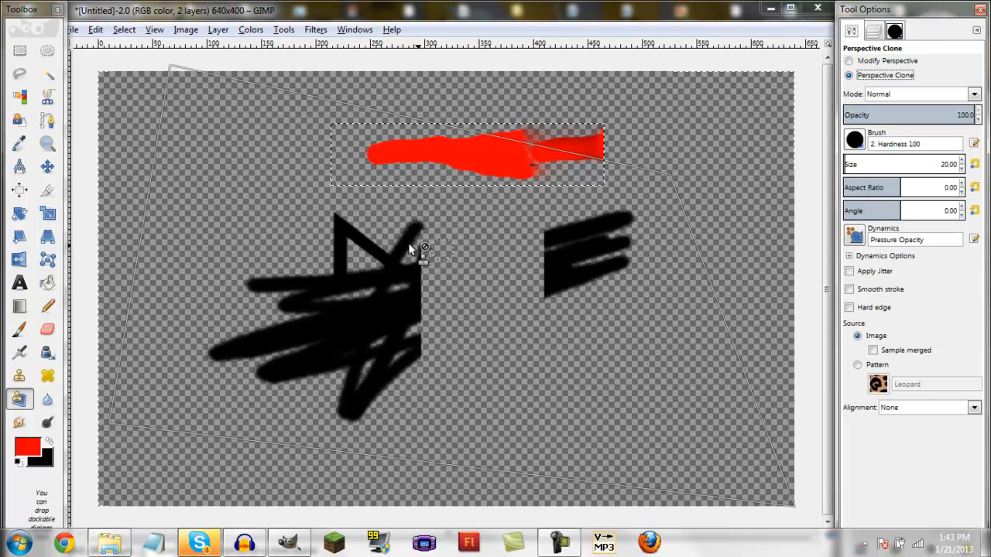
ctrl+click(321, 243)
drag(614, 277, 617, 287)
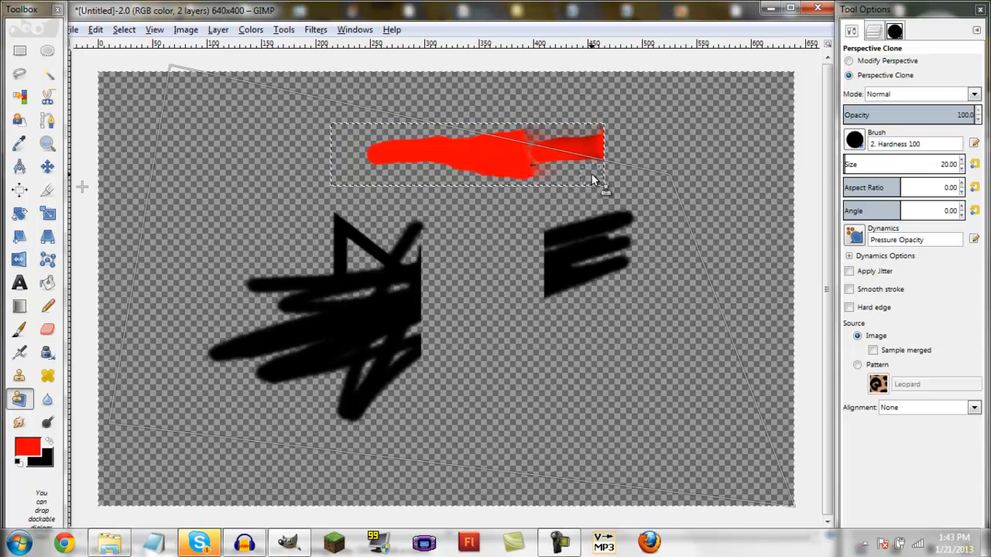
- Make the Background layer active and perspective-clone the left black scribble over and below the short black strokes
click(875, 30)
click(946, 128)
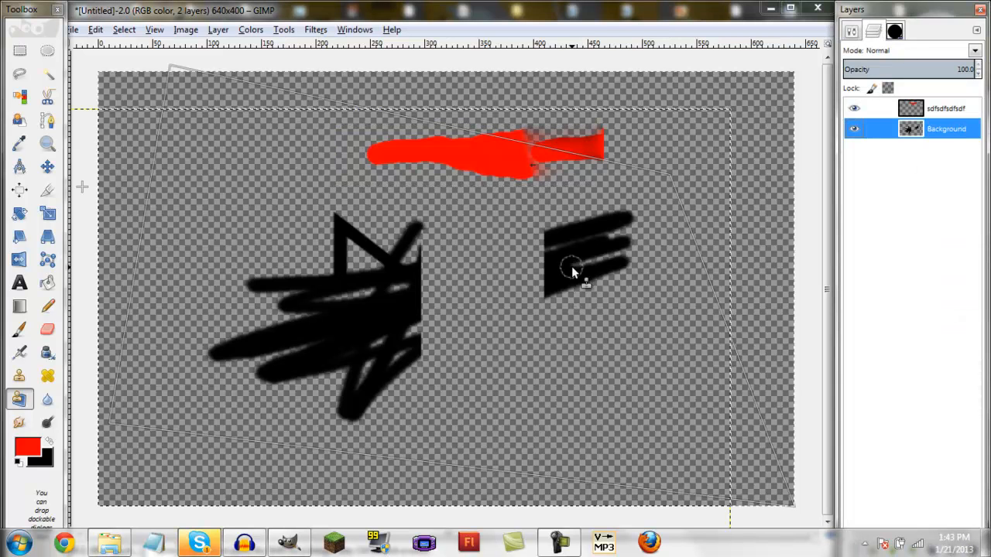
drag(572, 267, 576, 327)
ctrl+click(298, 263)
mouse_move(551, 263)
mouse_down()
mouse_move(560, 315)
mouse_move(589, 229)
mouse_move(641, 351)
mouse_move(620, 251)
mouse_move(555, 349)
mouse_move(569, 284)
mouse_up()
mouse_move(506, 349)
mouse_down()
mouse_move(556, 257)
mouse_move(540, 271)
mouse_move(629, 268)
mouse_move(616, 306)
mouse_up()
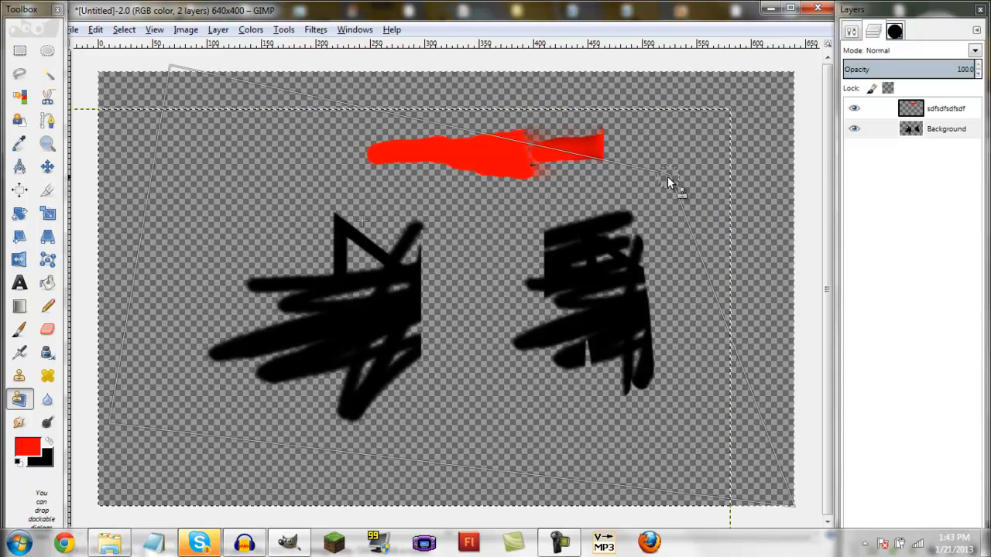
- Blur the edges of the cloned scribble with the Blur/Sharpen tool and set its convolve type to Sharpen
click(48, 401)
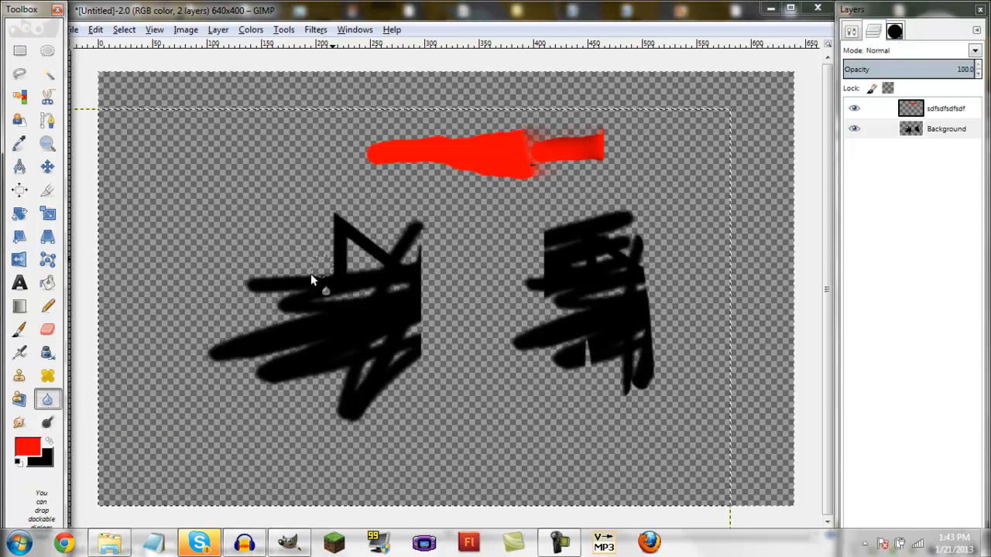
click(851, 31)
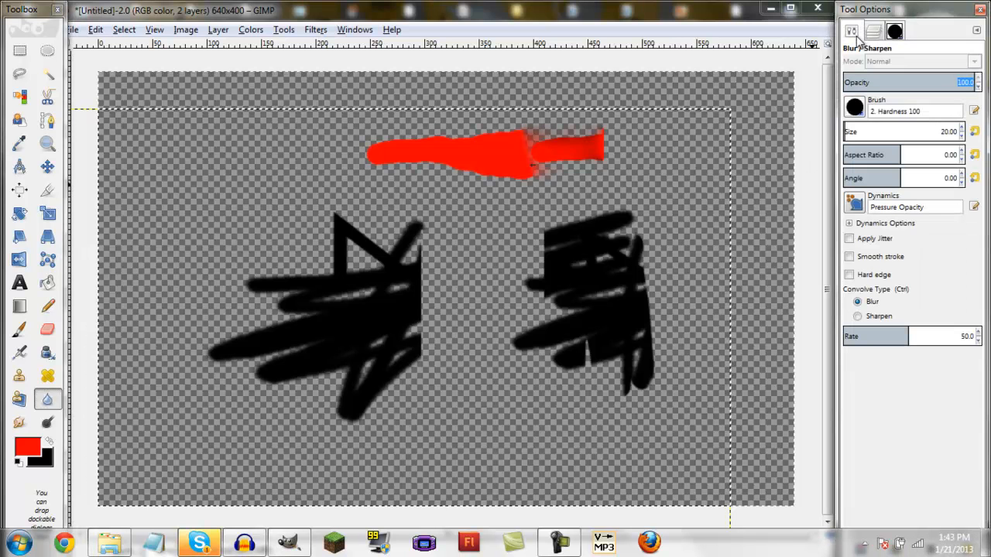
scroll(524, 277, up, 1)
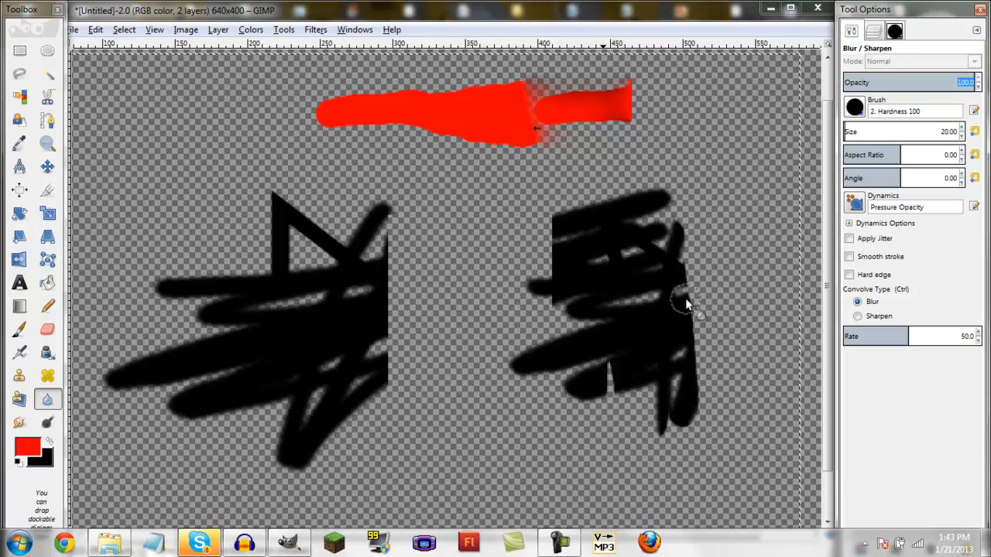
drag(681, 298, 512, 297)
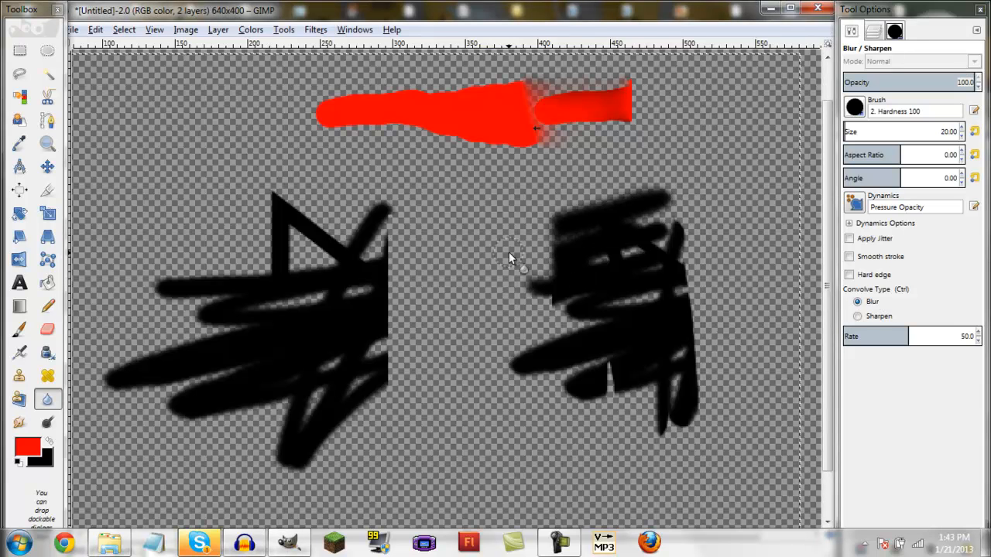
click(856, 316)
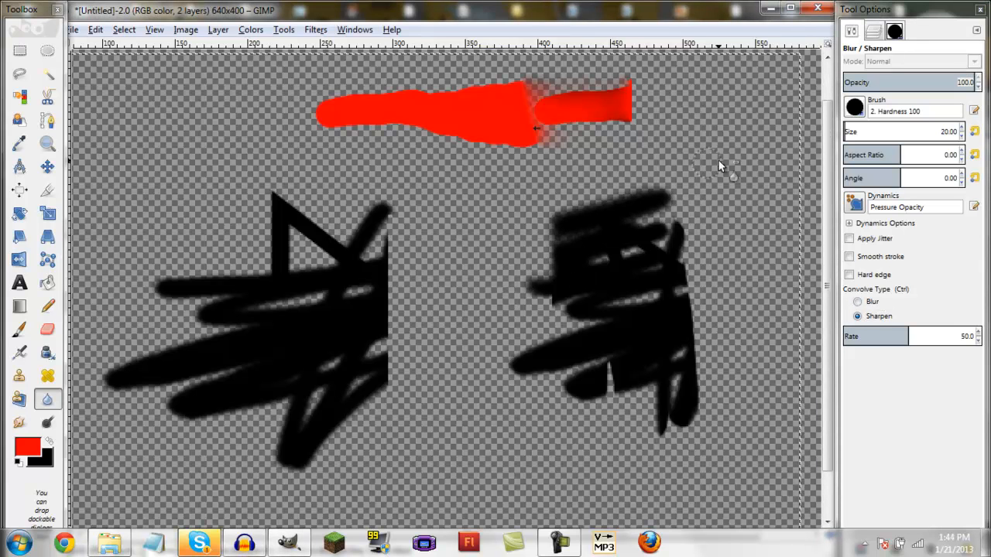
scroll(571, 238, up, 2)
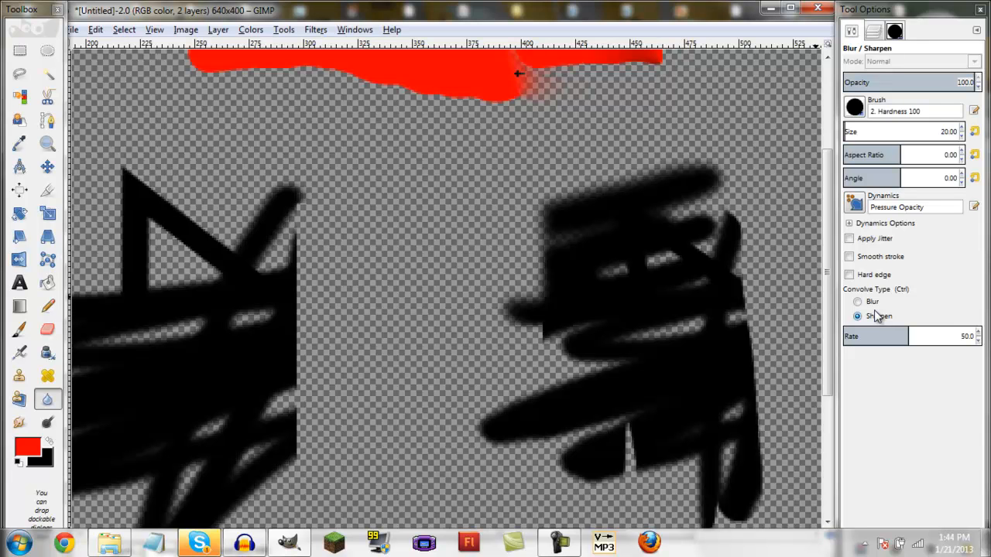
- Smudge the cloned scribble outward, raising the rate to 78 and finally 100 for long loops across to the left scribble
click(19, 422)
mouse_move(570, 214)
mouse_down()
mouse_move(604, 365)
mouse_move(496, 230)
mouse_move(422, 224)
mouse_move(591, 423)
mouse_move(375, 276)
mouse_move(425, 387)
mouse_up()
drag(907, 295, 944, 295)
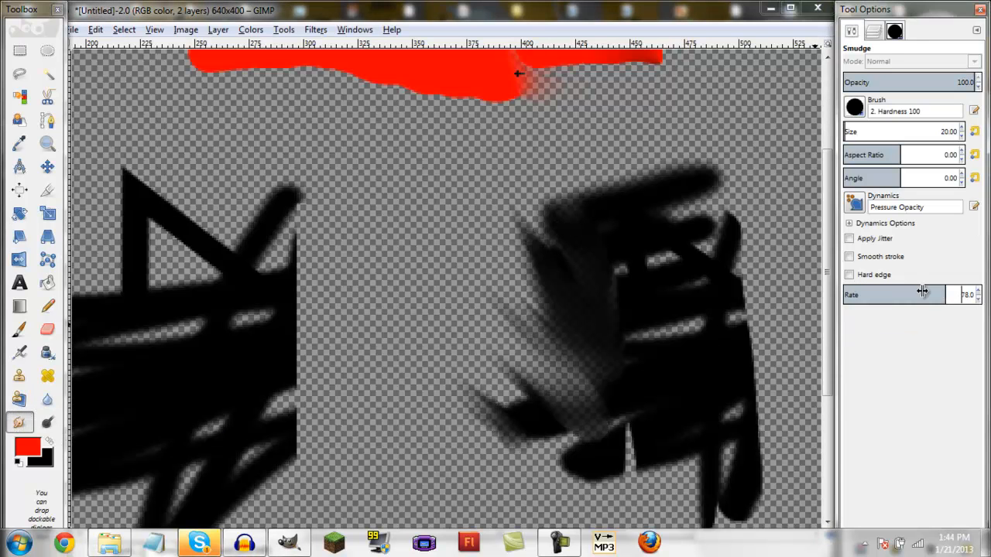
drag(565, 322, 476, 189)
drag(576, 352, 445, 275)
drag(921, 289, 980, 294)
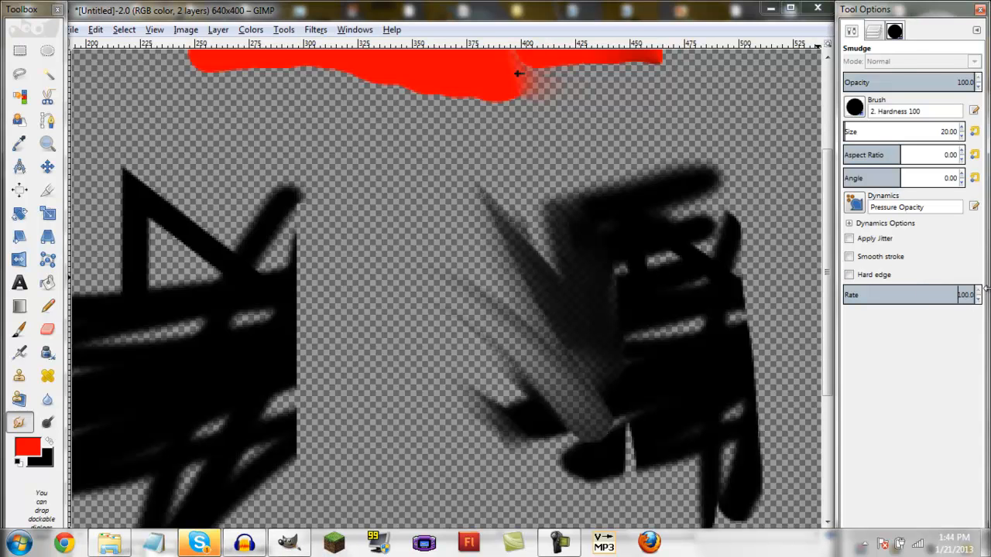
mouse_move(582, 269)
mouse_down()
mouse_move(390, 436)
mouse_move(529, 307)
mouse_move(560, 152)
mouse_move(665, 318)
mouse_move(388, 298)
mouse_move(431, 112)
mouse_move(560, 377)
mouse_move(694, 228)
mouse_move(475, 168)
mouse_move(396, 314)
mouse_move(467, 352)
mouse_move(678, 352)
mouse_move(487, 477)
mouse_move(276, 244)
mouse_move(510, 257)
mouse_move(616, 94)
mouse_move(586, 318)
mouse_move(377, 420)
mouse_move(333, 209)
mouse_move(589, 107)
mouse_move(570, 300)
mouse_move(448, 403)
mouse_move(329, 166)
mouse_move(275, 240)
mouse_move(436, 196)
mouse_move(648, 222)
mouse_move(593, 310)
mouse_move(598, 231)
mouse_move(596, 332)
mouse_up()
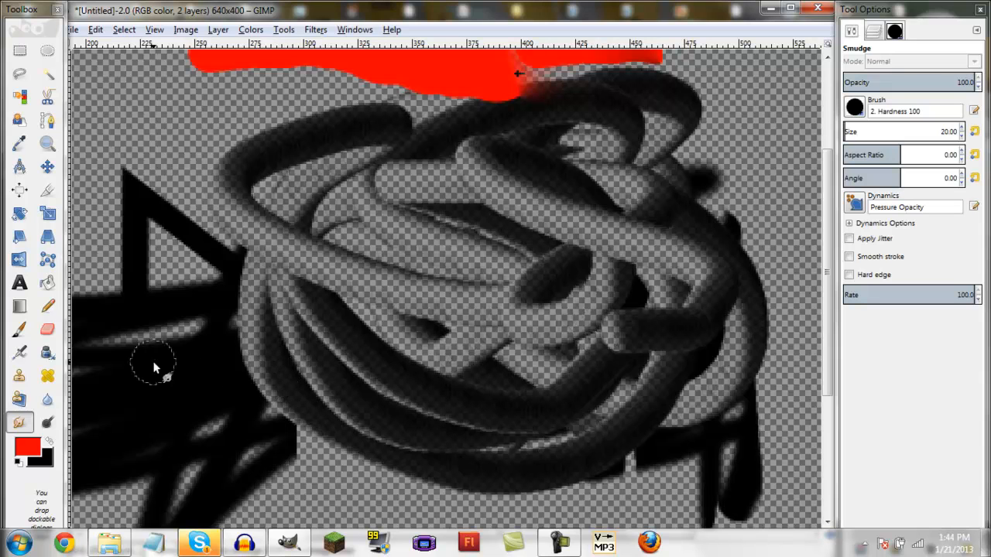
- Examine the Dodge/Burn options and brush list, comparing them with the Smudge, Blur/Sharpen, Clone, Ink and Airbrush tool options
click(47, 422)
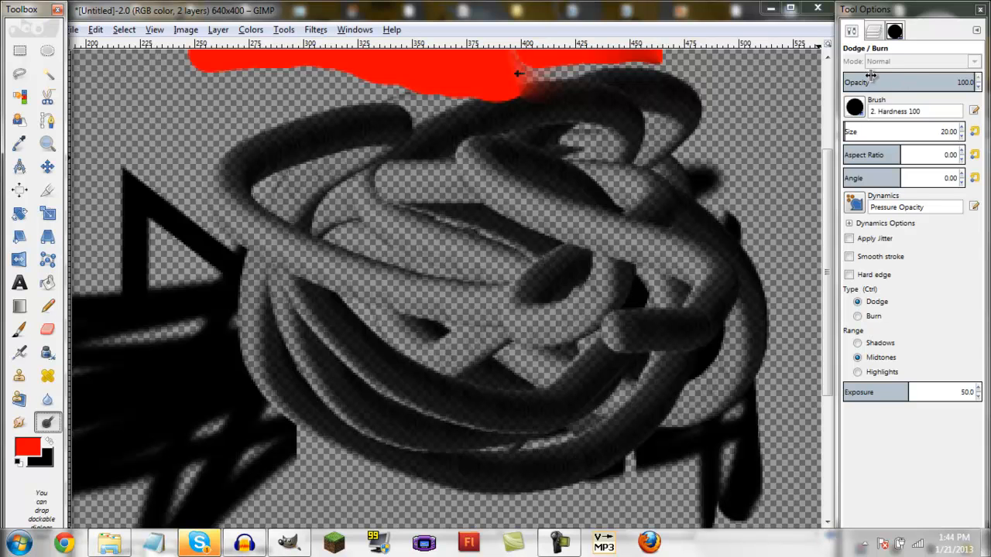
click(855, 108)
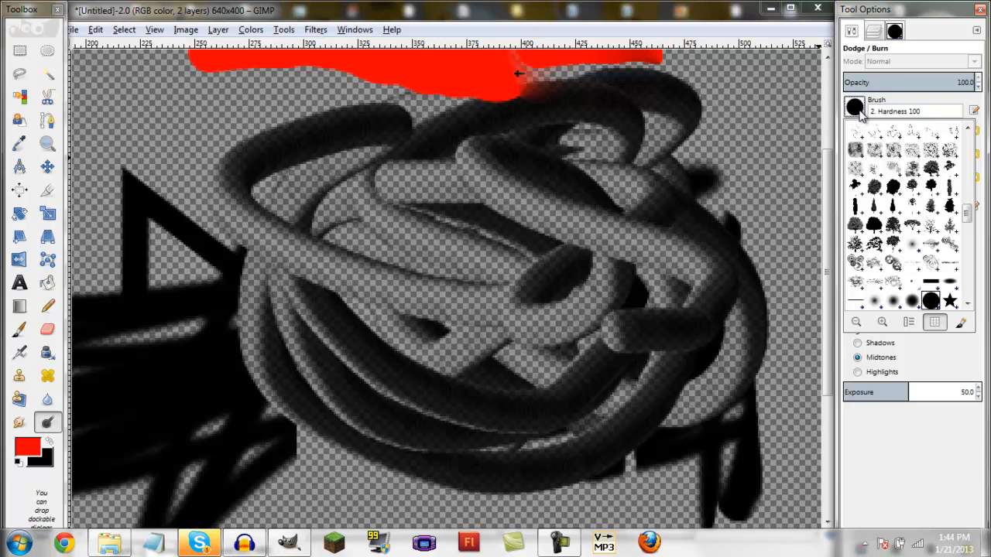
click(858, 109)
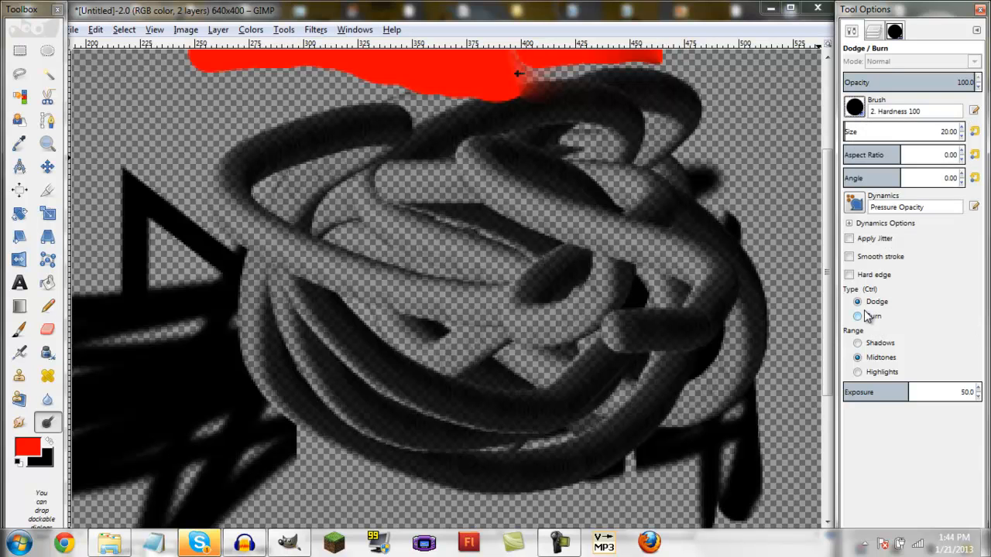
click(19, 424)
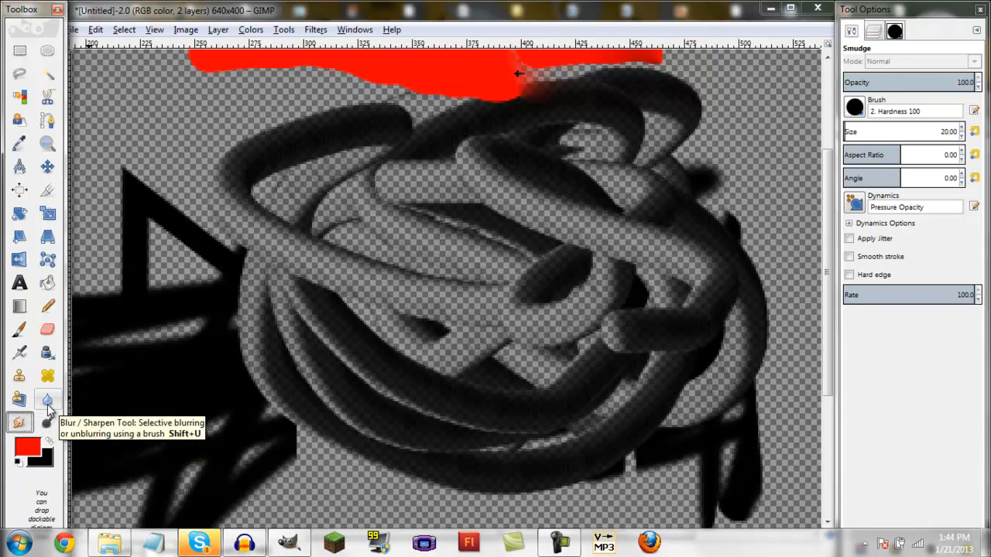
click(47, 400)
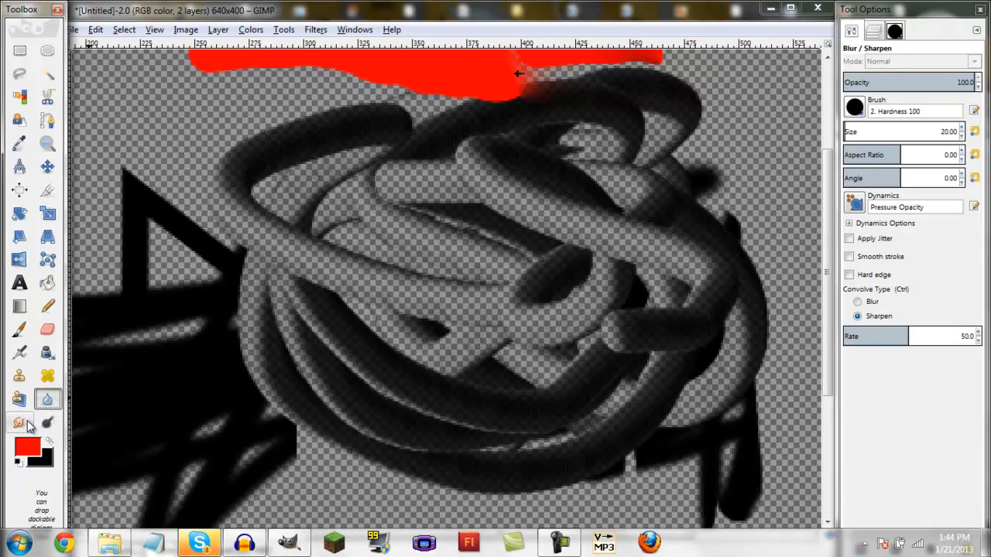
click(19, 421)
click(47, 422)
click(20, 377)
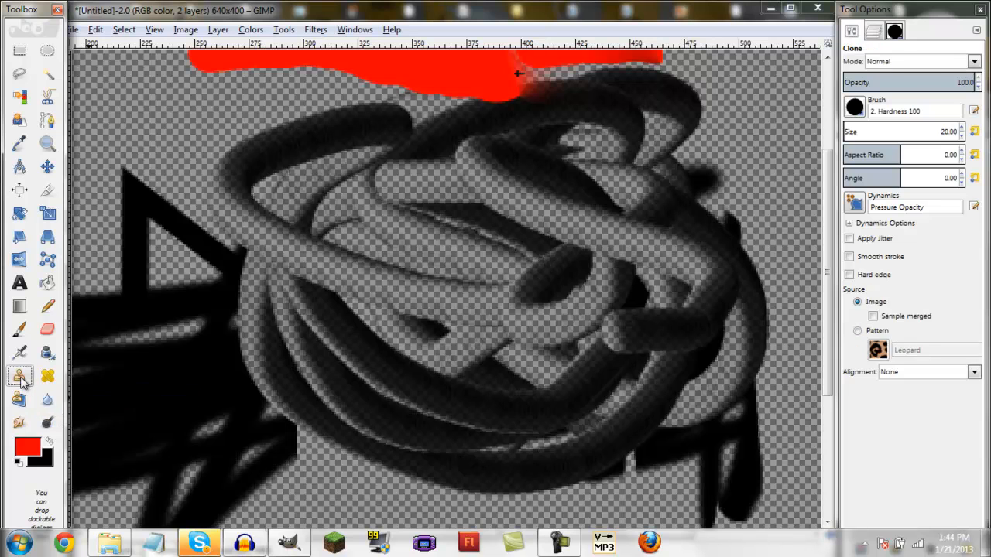
click(47, 352)
click(19, 353)
click(47, 353)
click(47, 423)
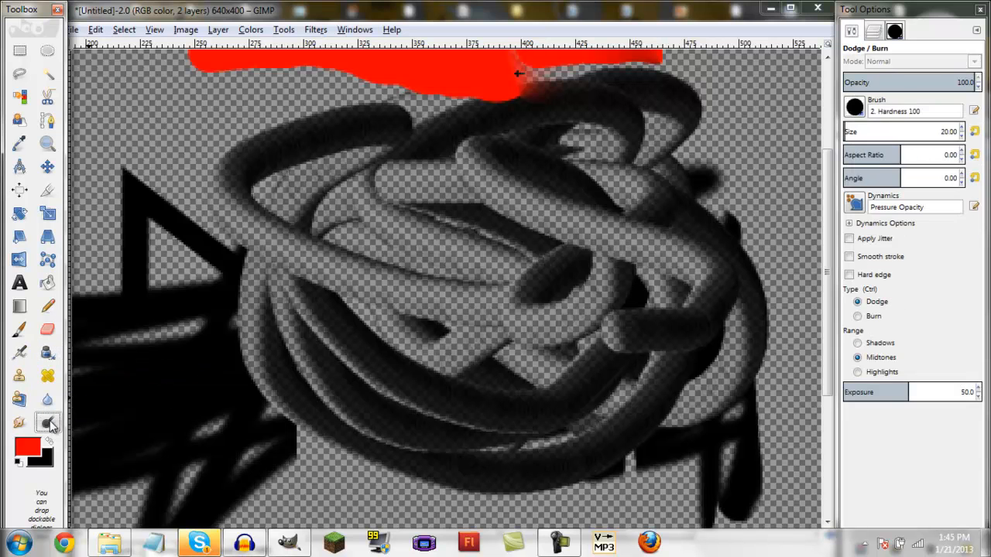
click(858, 108)
click(860, 108)
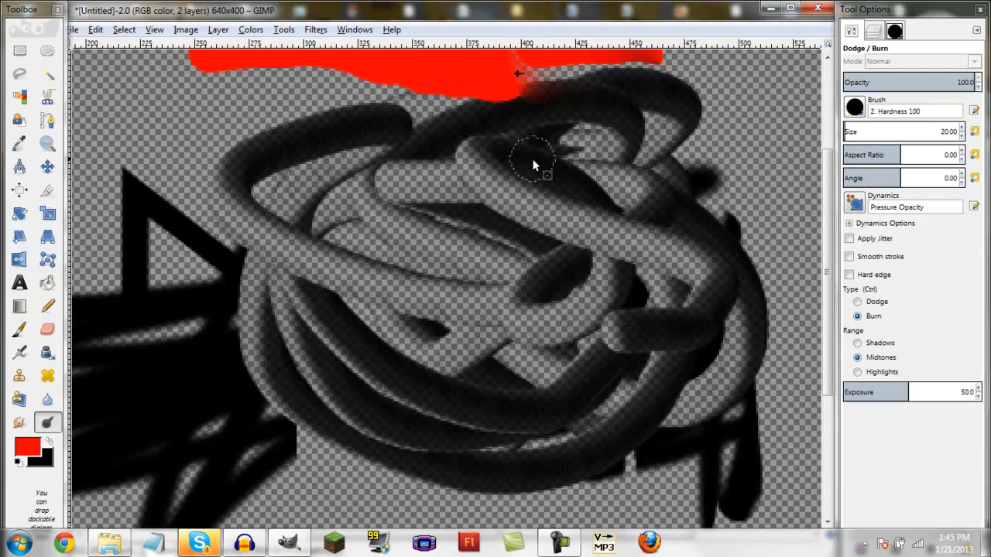
scroll(533, 160, up, 2)
scroll(542, 155, up, 5)
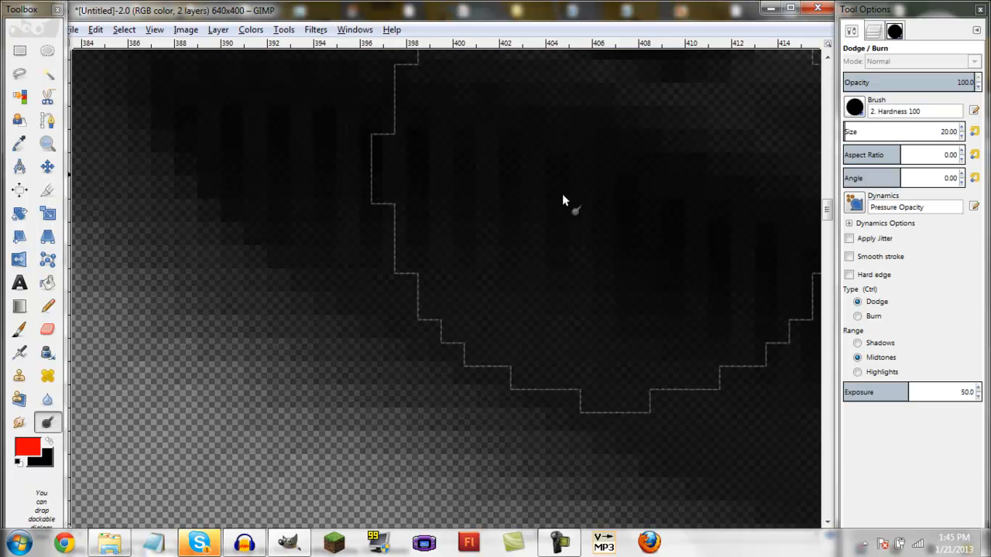
scroll(435, 227, up, 3)
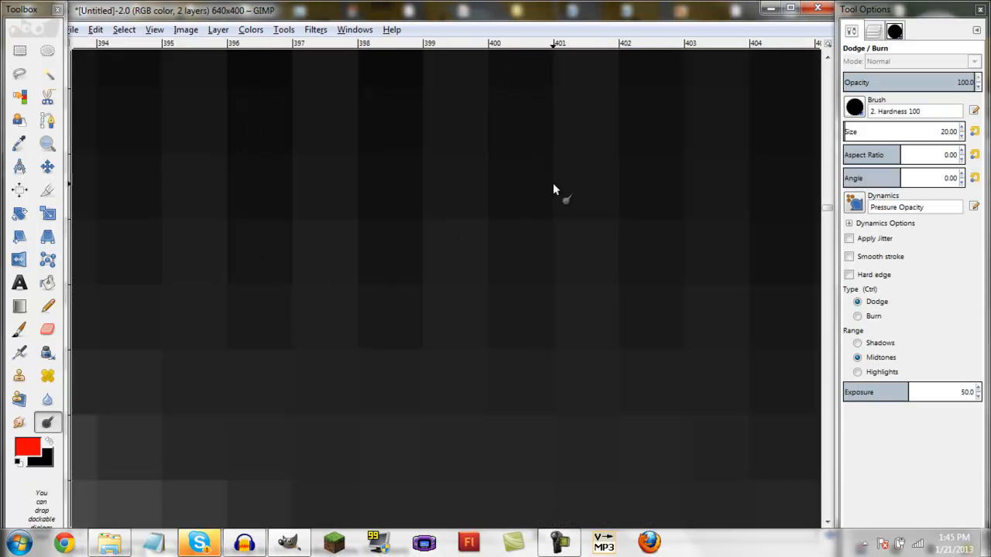
scroll(399, 206, down, 9)
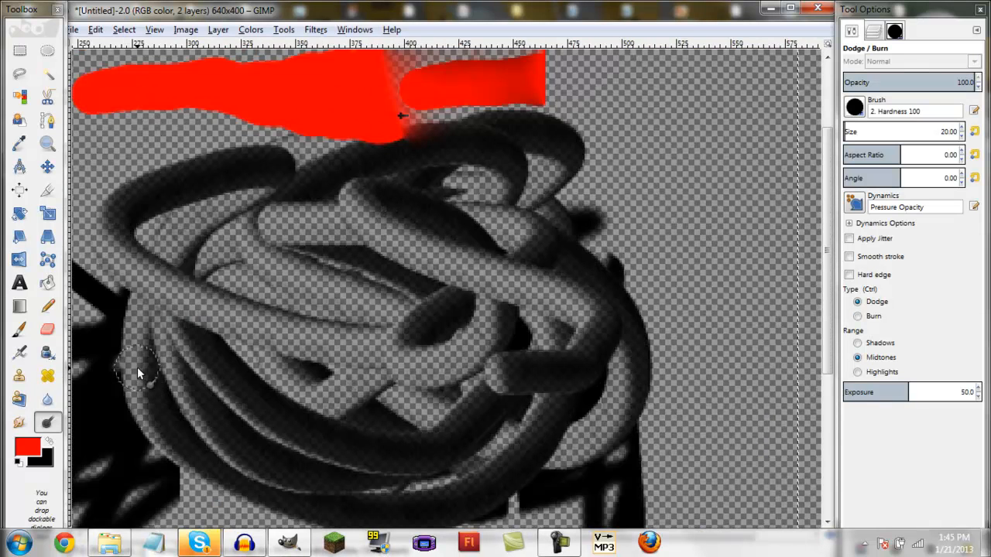
- Paint a thick red zigzag across the smudged loops with the Paintbrush and set the Dodge/Burn type to Burn
click(20, 330)
mouse_move(400, 262)
mouse_down()
mouse_move(348, 329)
mouse_move(582, 155)
mouse_up()
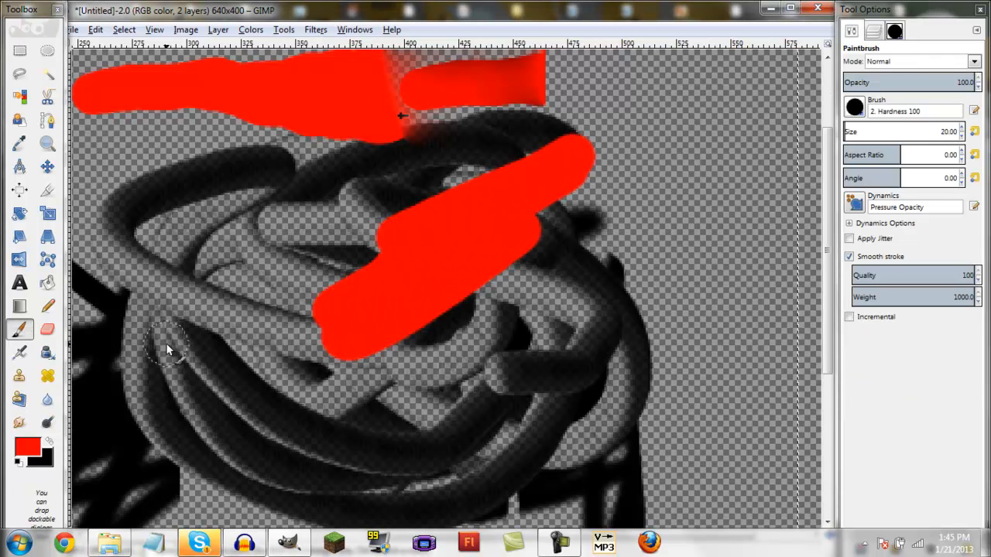
click(48, 422)
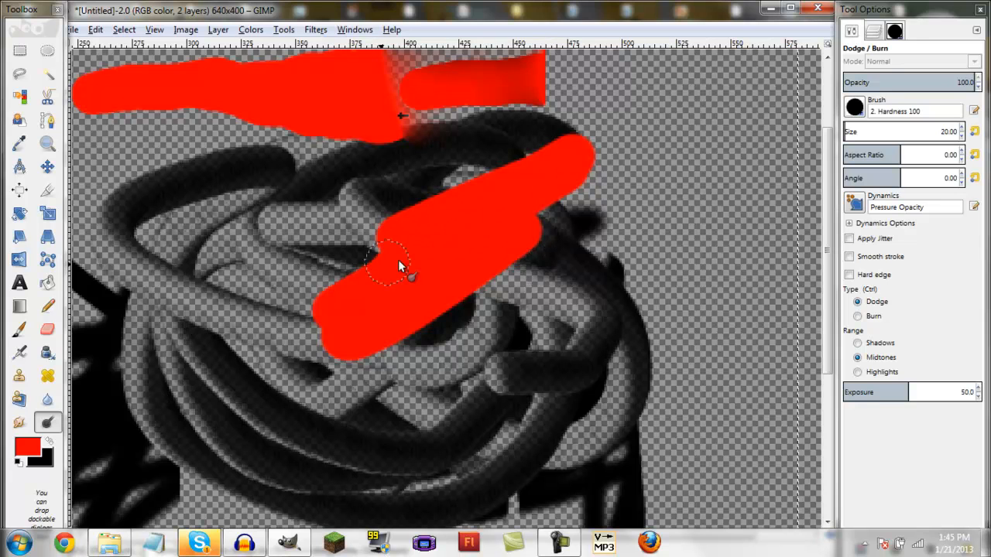
click(861, 317)
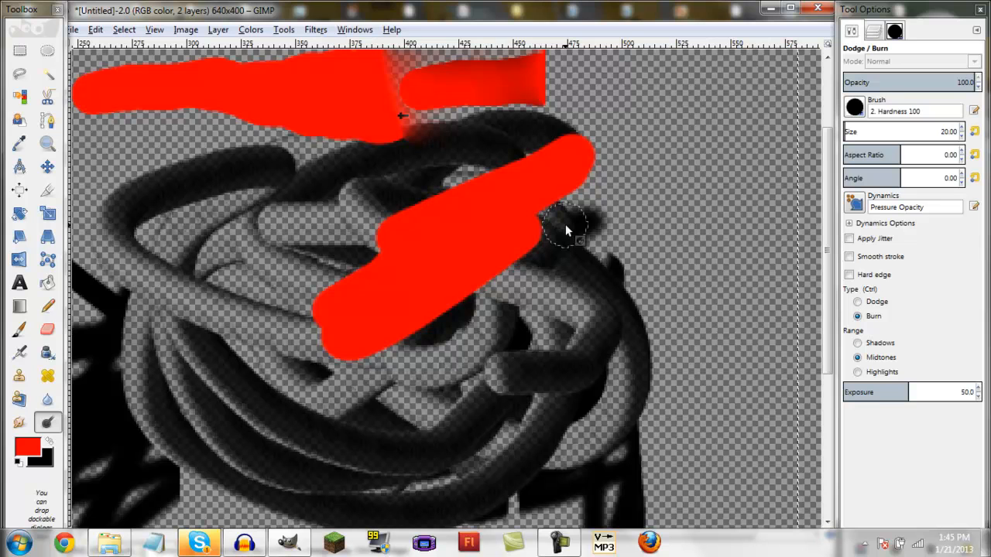
- Erase one band through the red zigzag with Hard edge on and a second band above it with Hard edge off
click(47, 329)
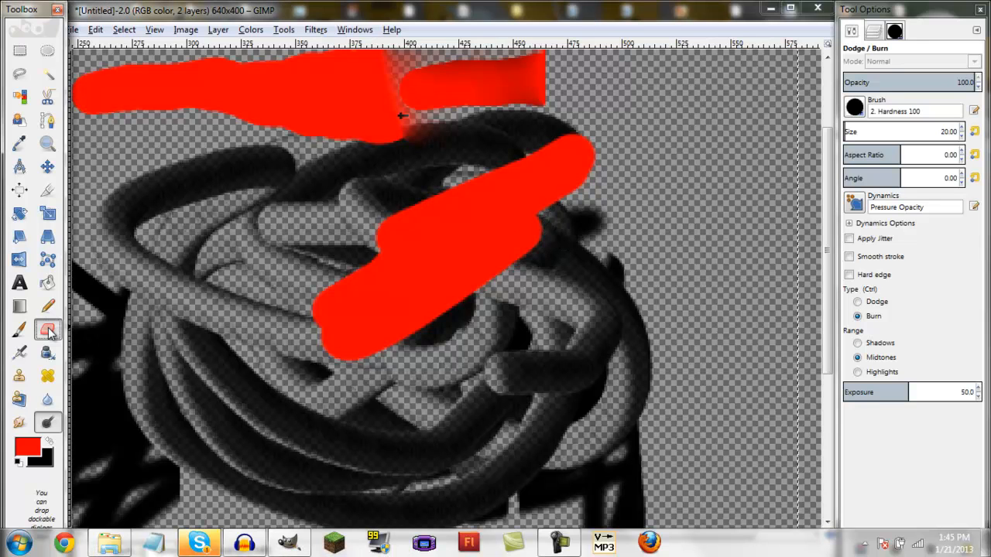
drag(533, 261, 306, 278)
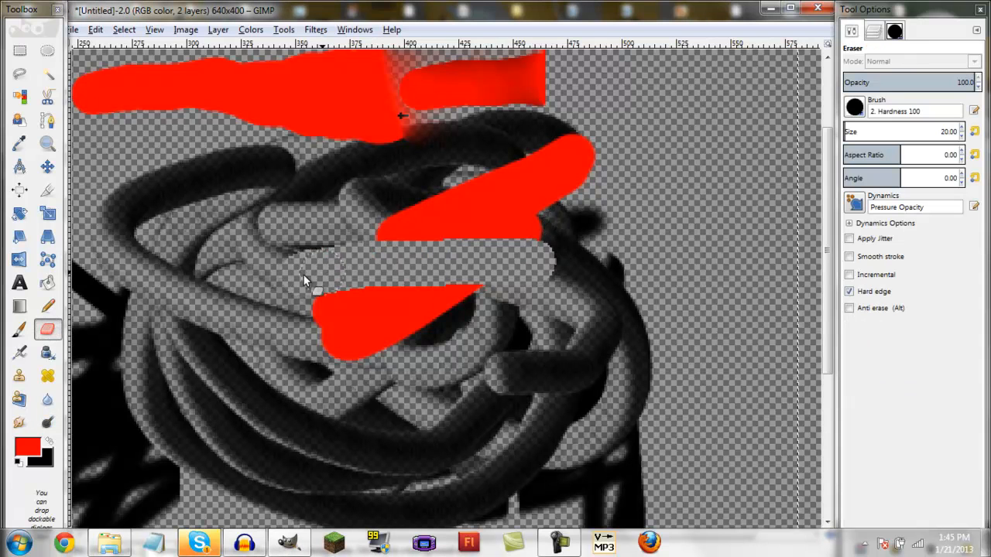
click(873, 31)
click(853, 31)
click(849, 291)
drag(379, 223, 568, 218)
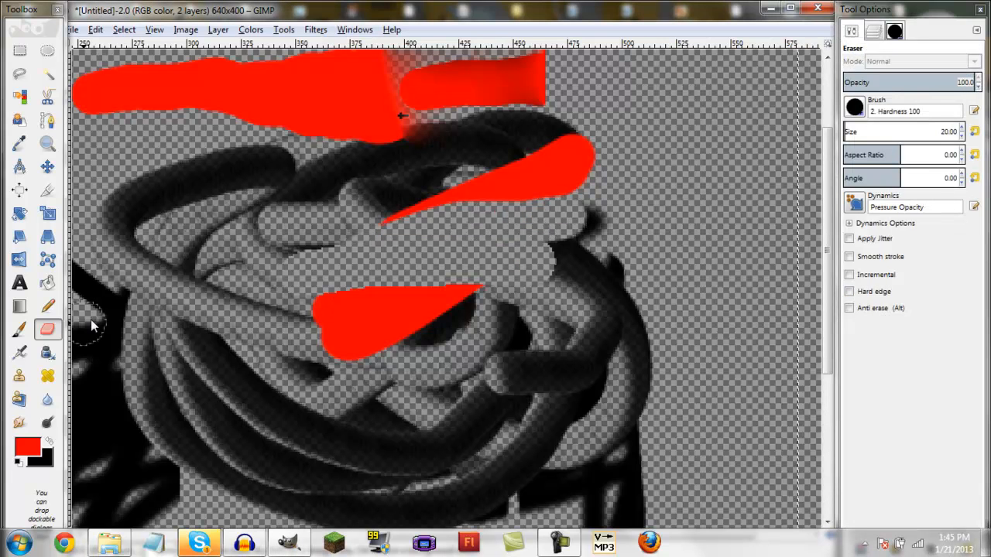
- Return to the Dodge/Burn tool, compare its Burn and Dodge types over the remaining red shapes, and leave it on Dodge
click(21, 376)
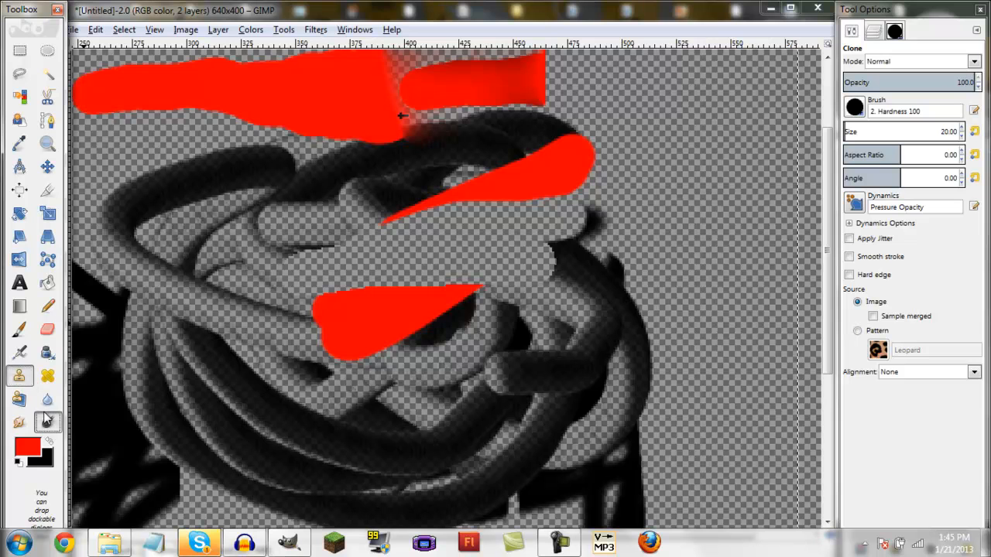
click(47, 420)
scroll(582, 130, up, 2)
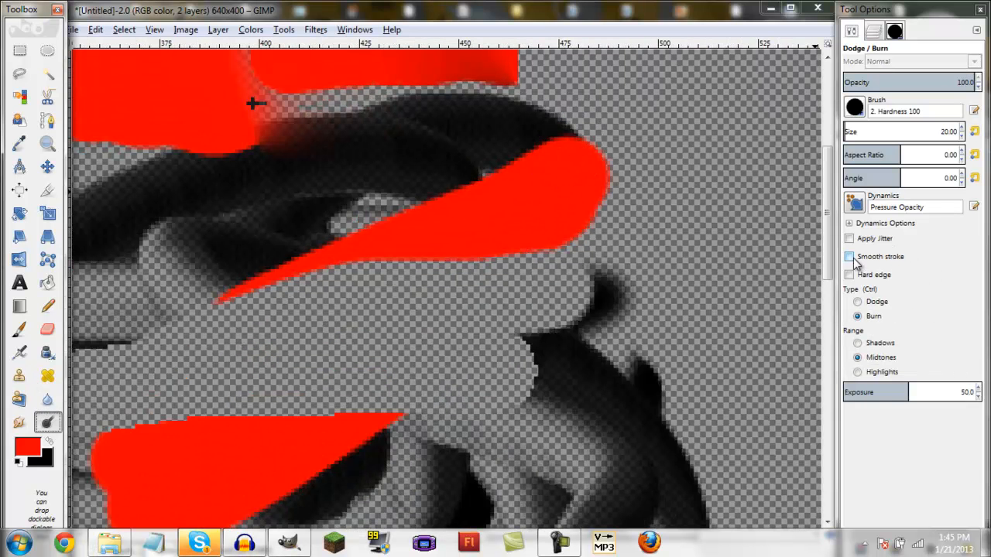
click(857, 303)
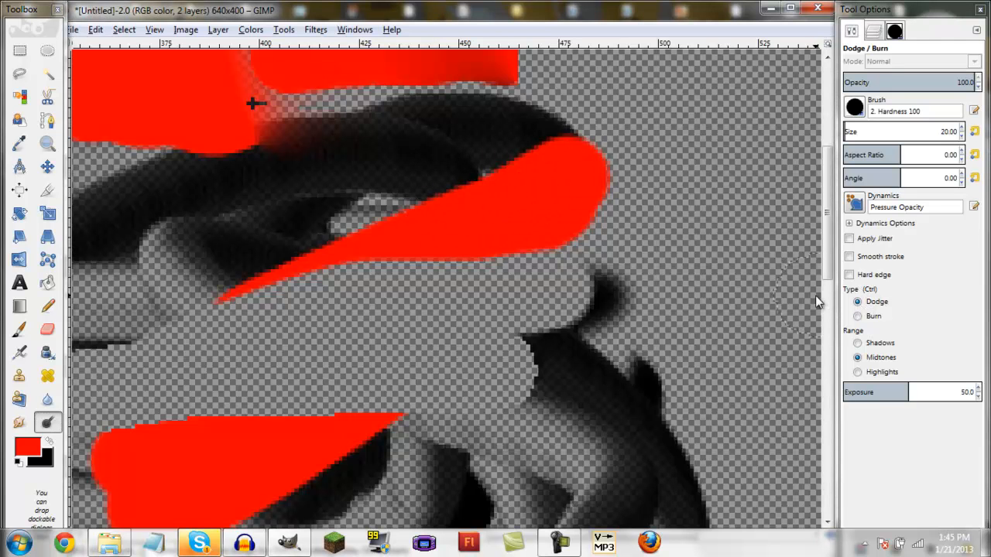
key(ctrl)
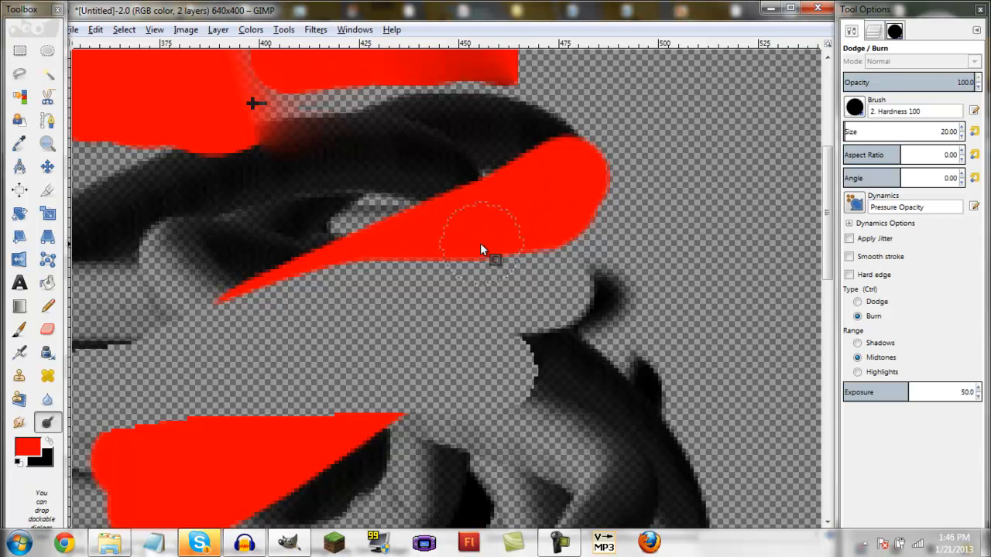
click(858, 301)
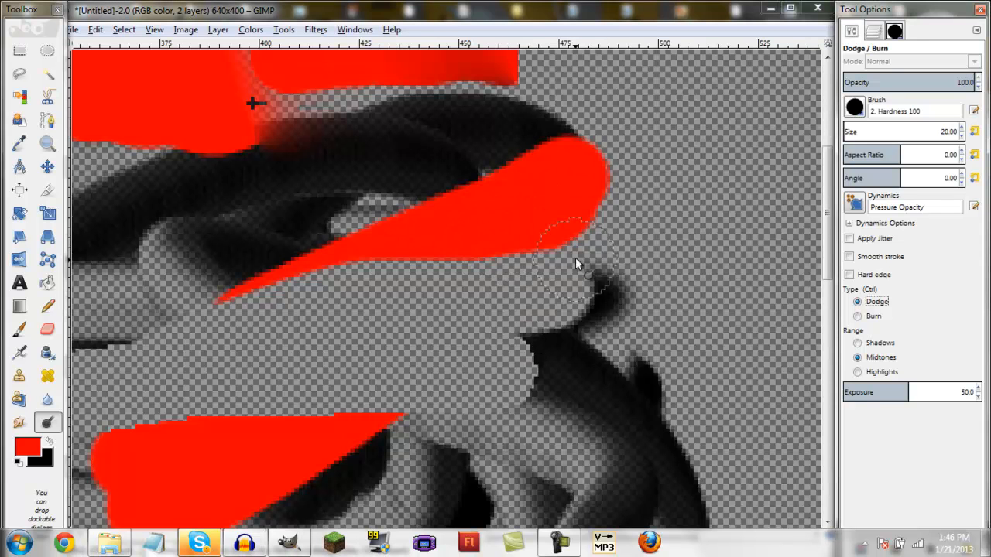
scroll(493, 298, down, 2)
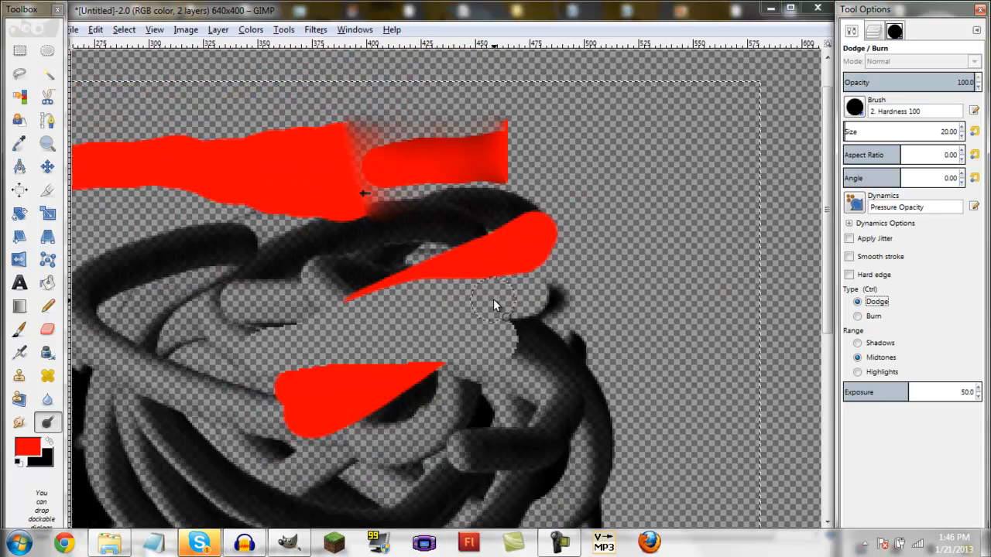
scroll(493, 299, up, 1)
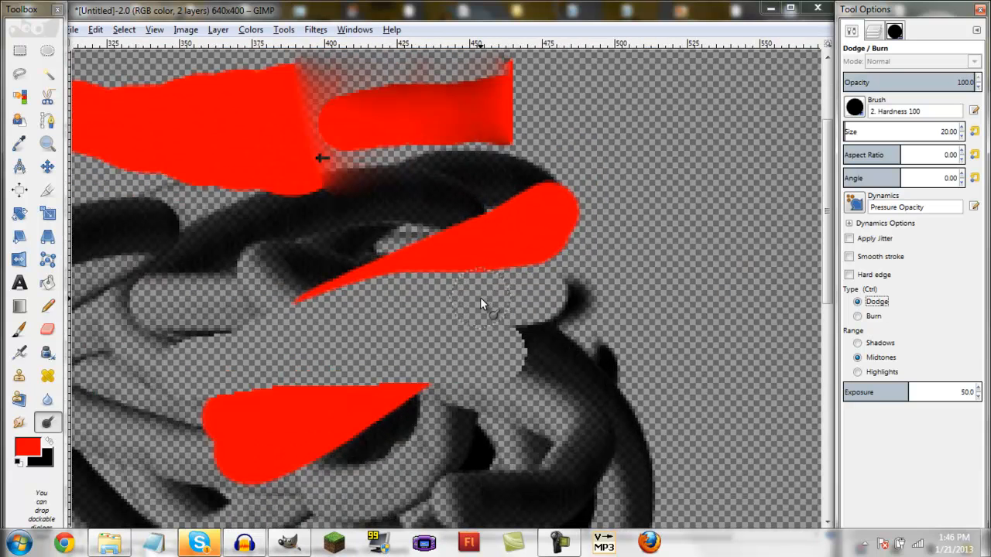